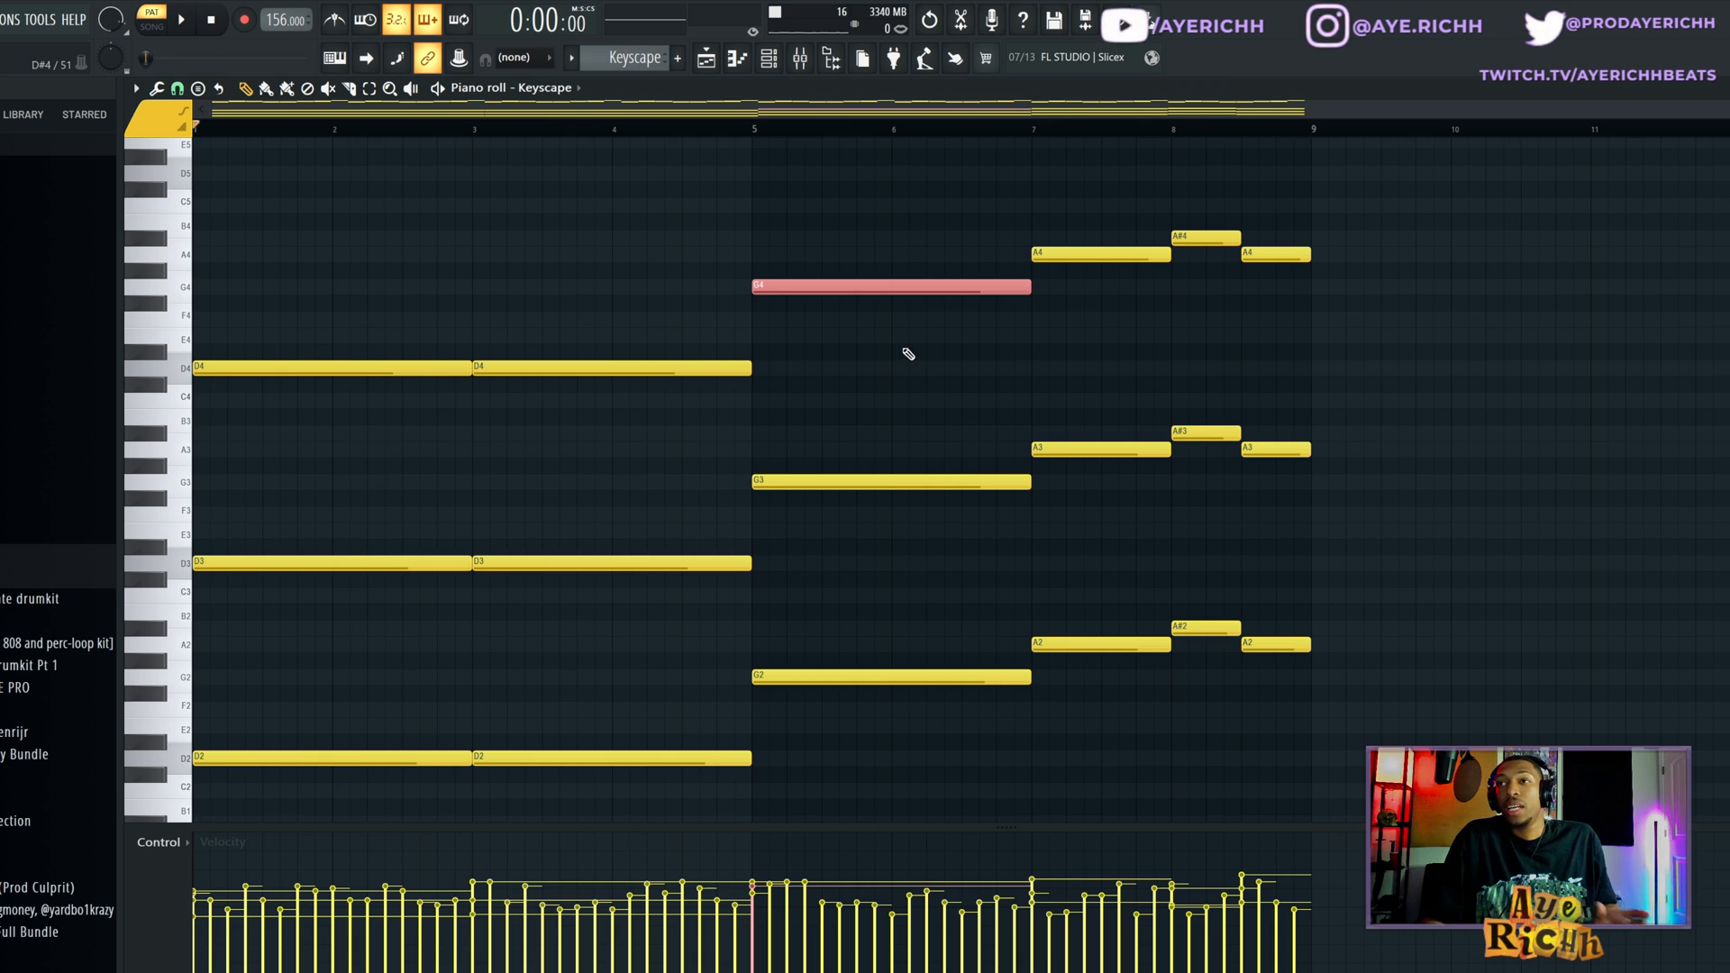
Step: Examine the octave-stacked sustained notes in the Keyscape pattern, highlighting the top A4 and A#4 notes from bar 7
left_click(972, 312, "ctrl")
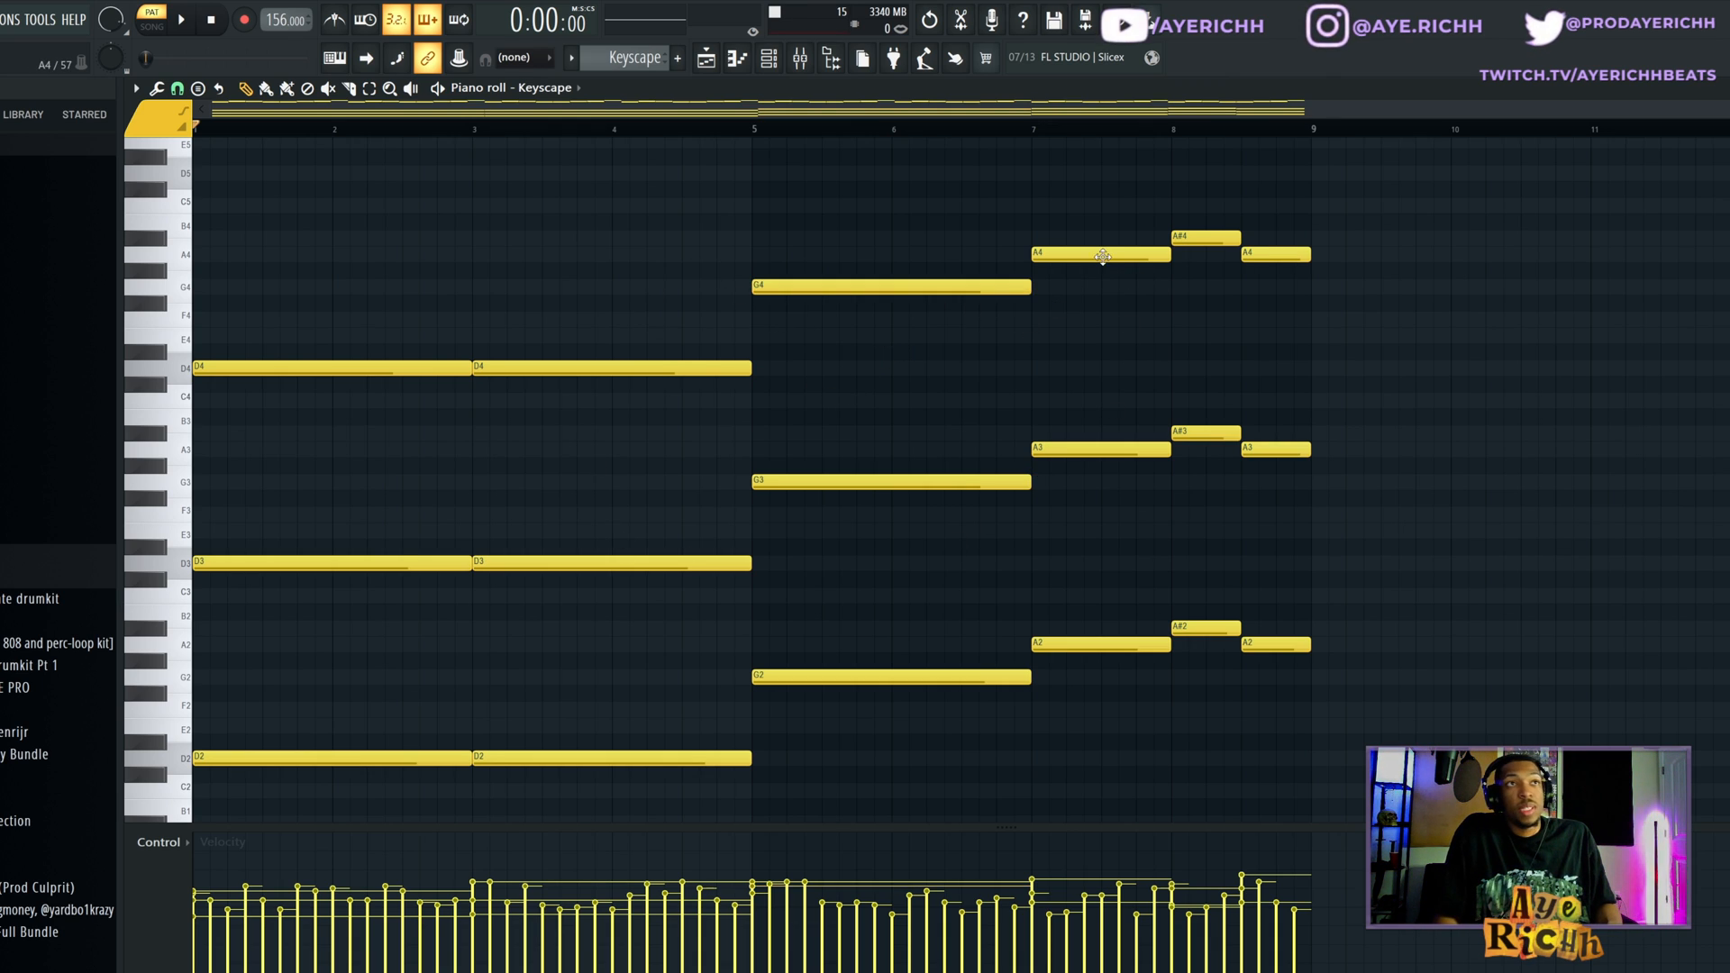
left_click_drag(1155, 199, 1217, 282)
mouse_move(1047, 227)
left_mouse_down()
mouse_move(1067, 255)
mouse_move(1183, 257)
left_mouse_up()
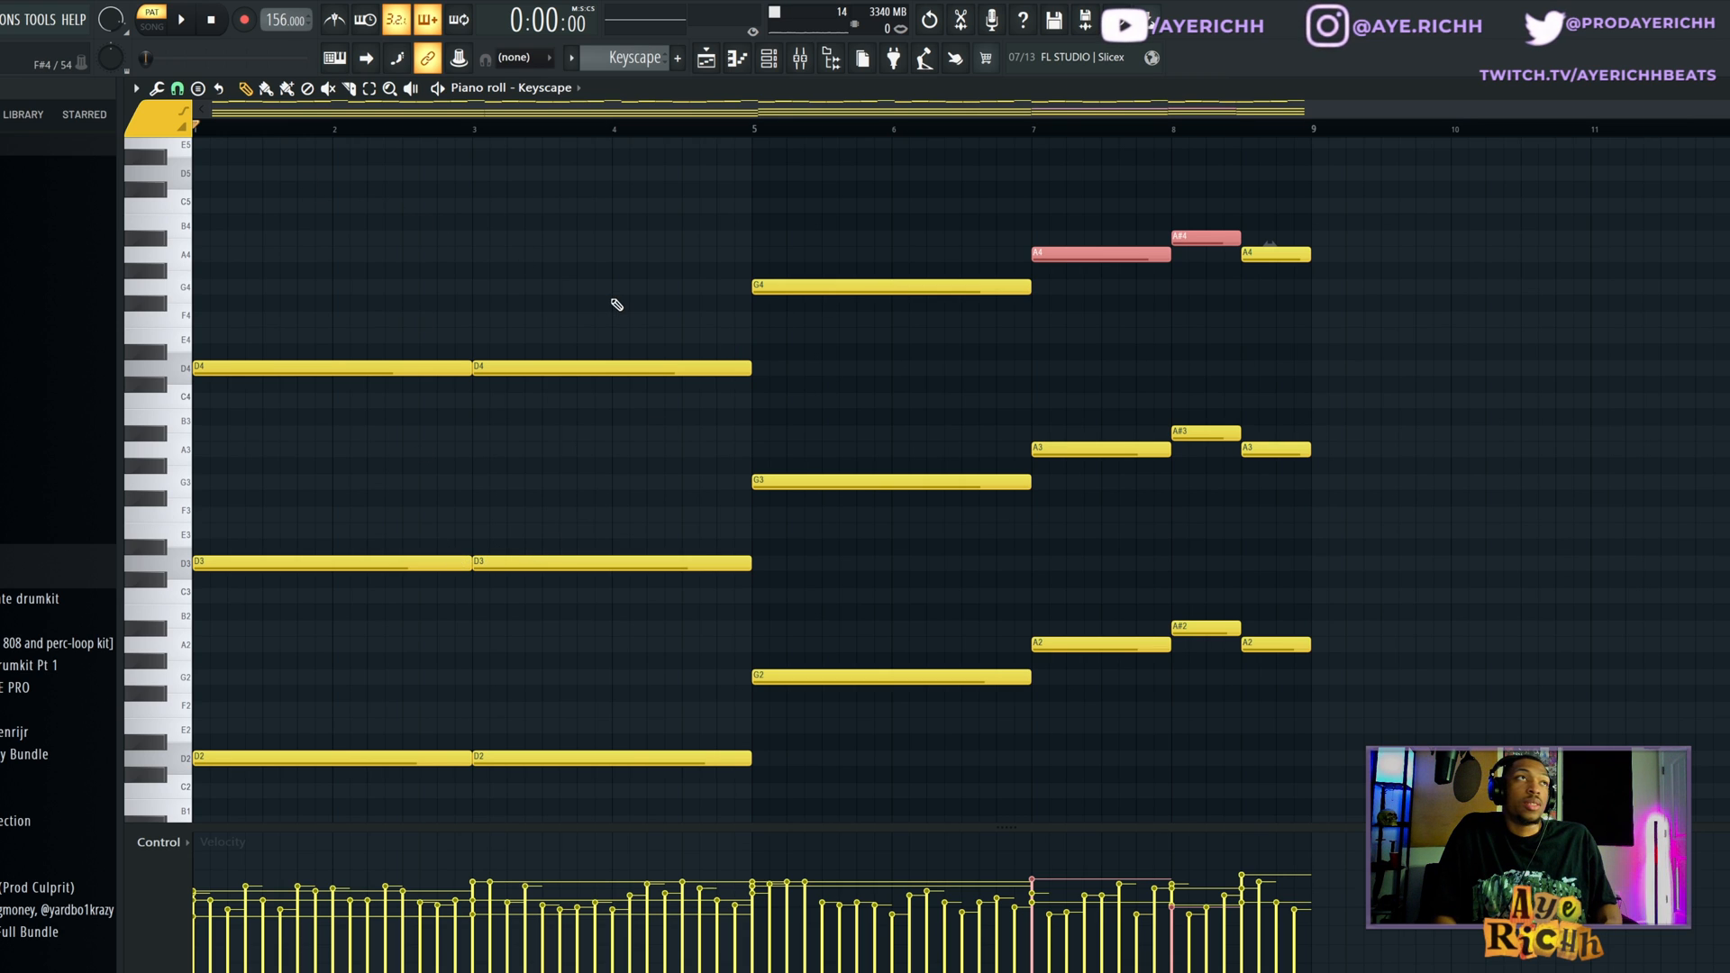
left_click(1664, 483, "ctrl")
Step: Examine the high repeating Keyscape melody, highlighting the E7, F7, A7 and D7 notes around the start of bar 2
scroll(1599, 515, "up", 12)
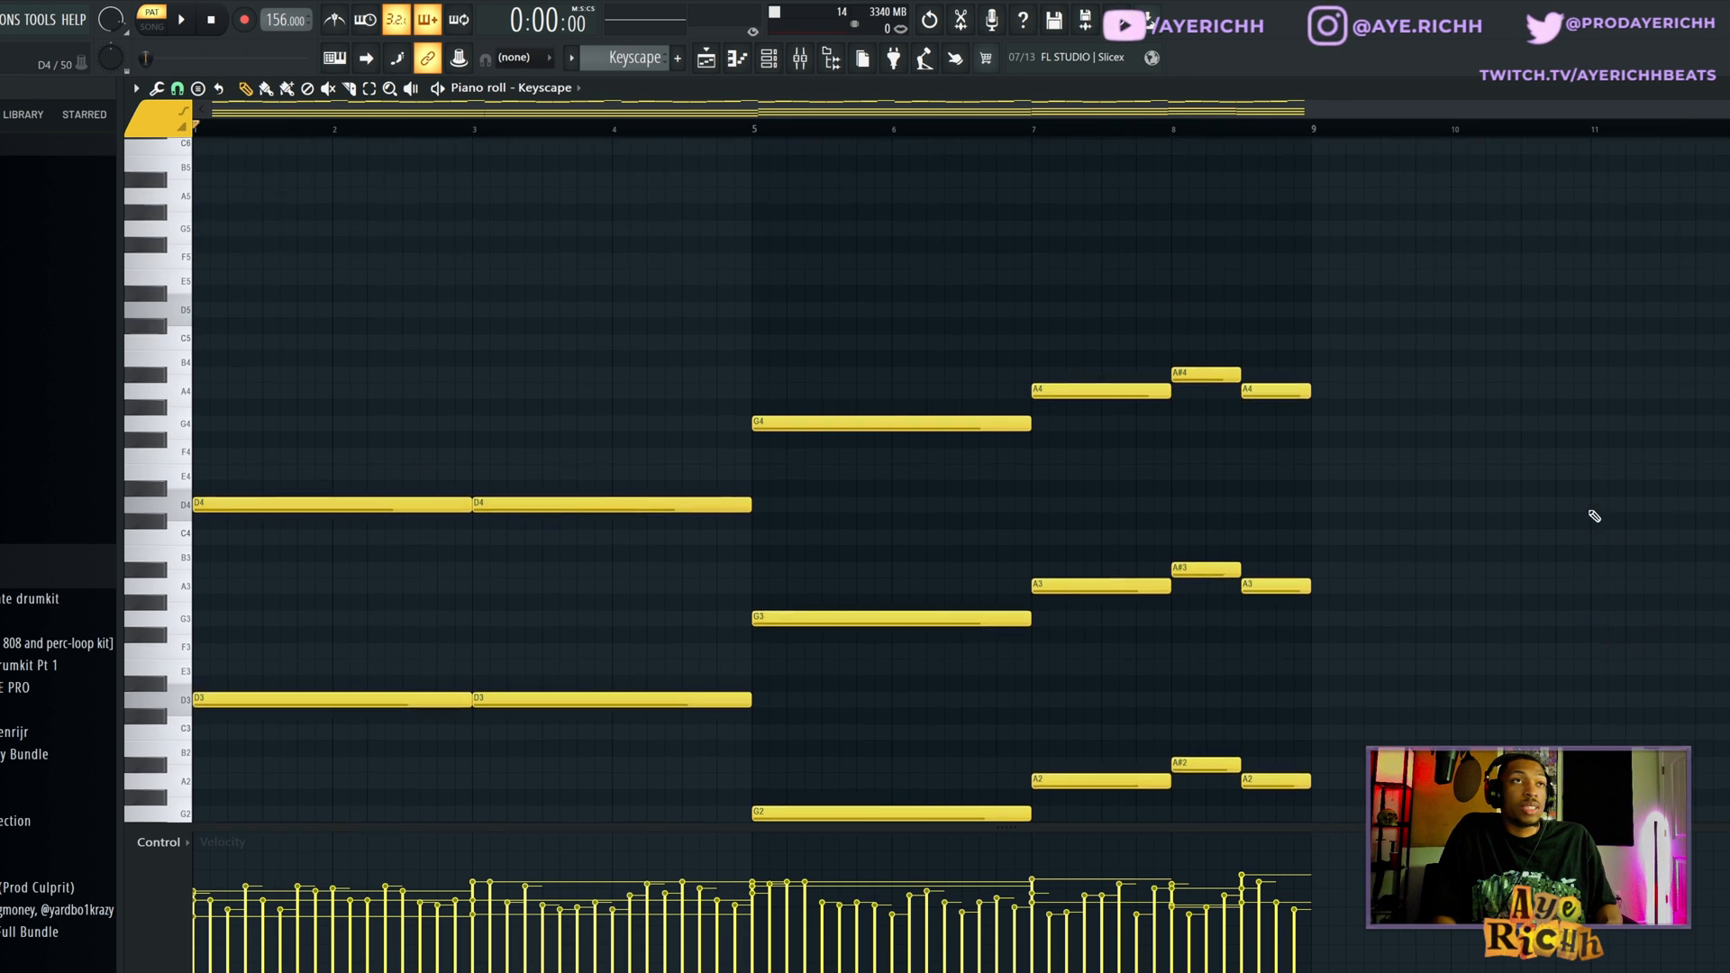
scroll(591, 560, "down", 1)
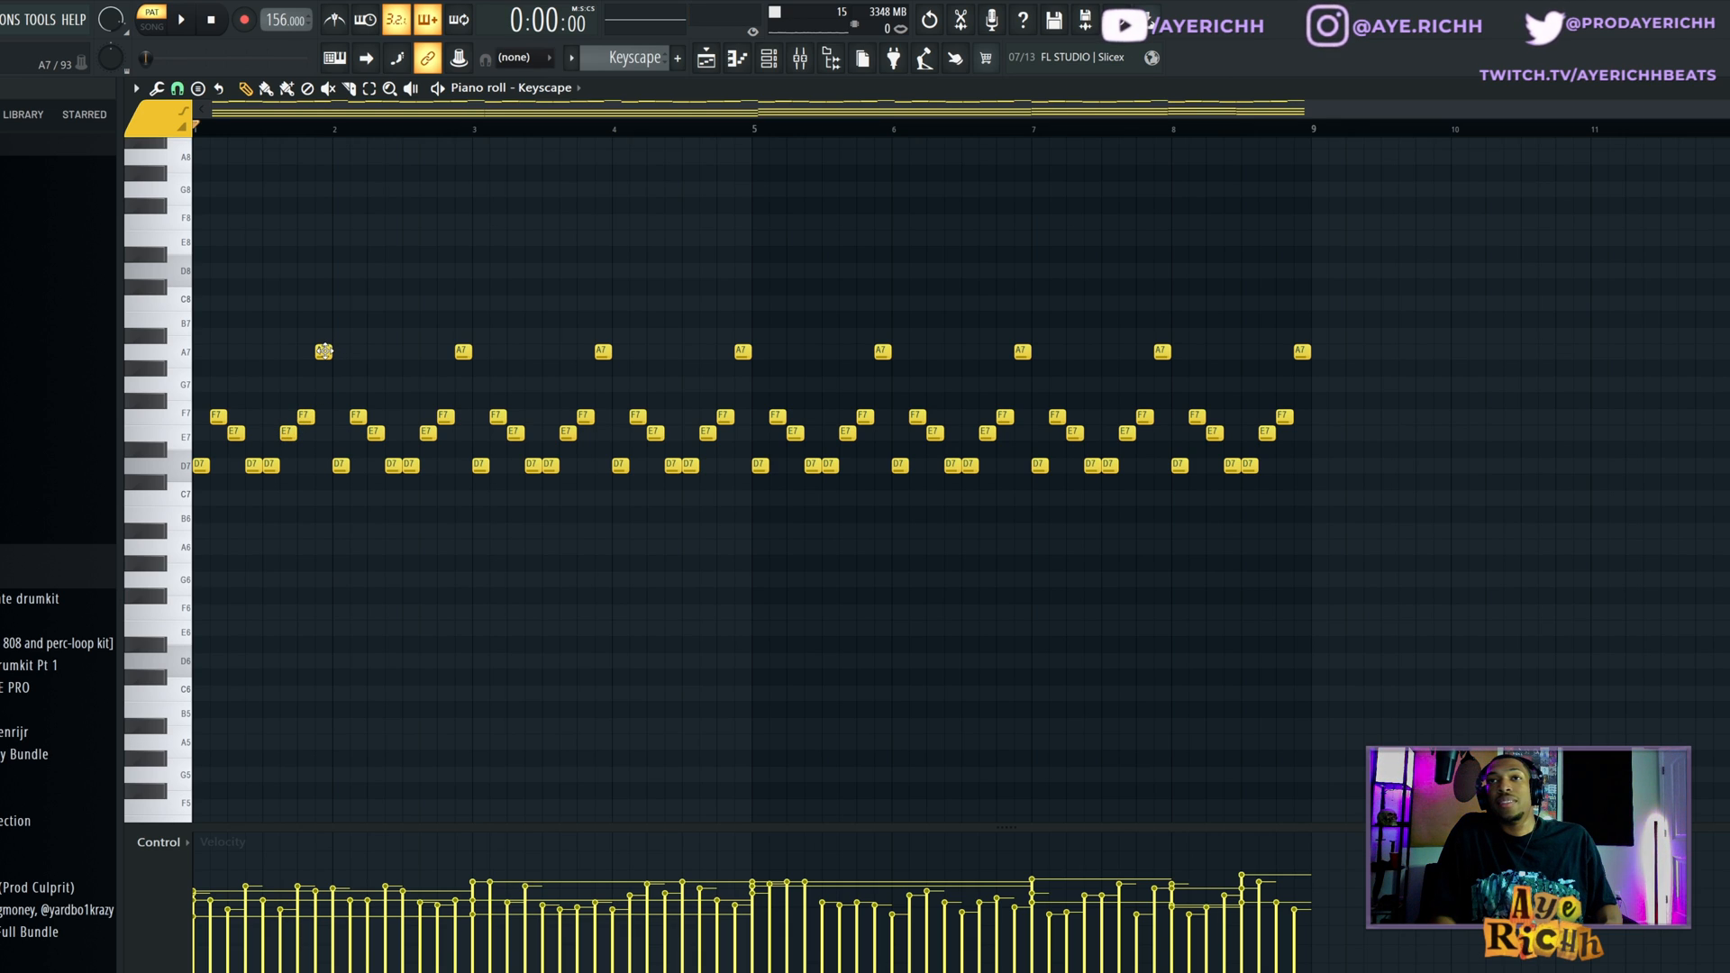
left_click_drag(263, 412, 315, 429)
left_click_drag(303, 331, 328, 370)
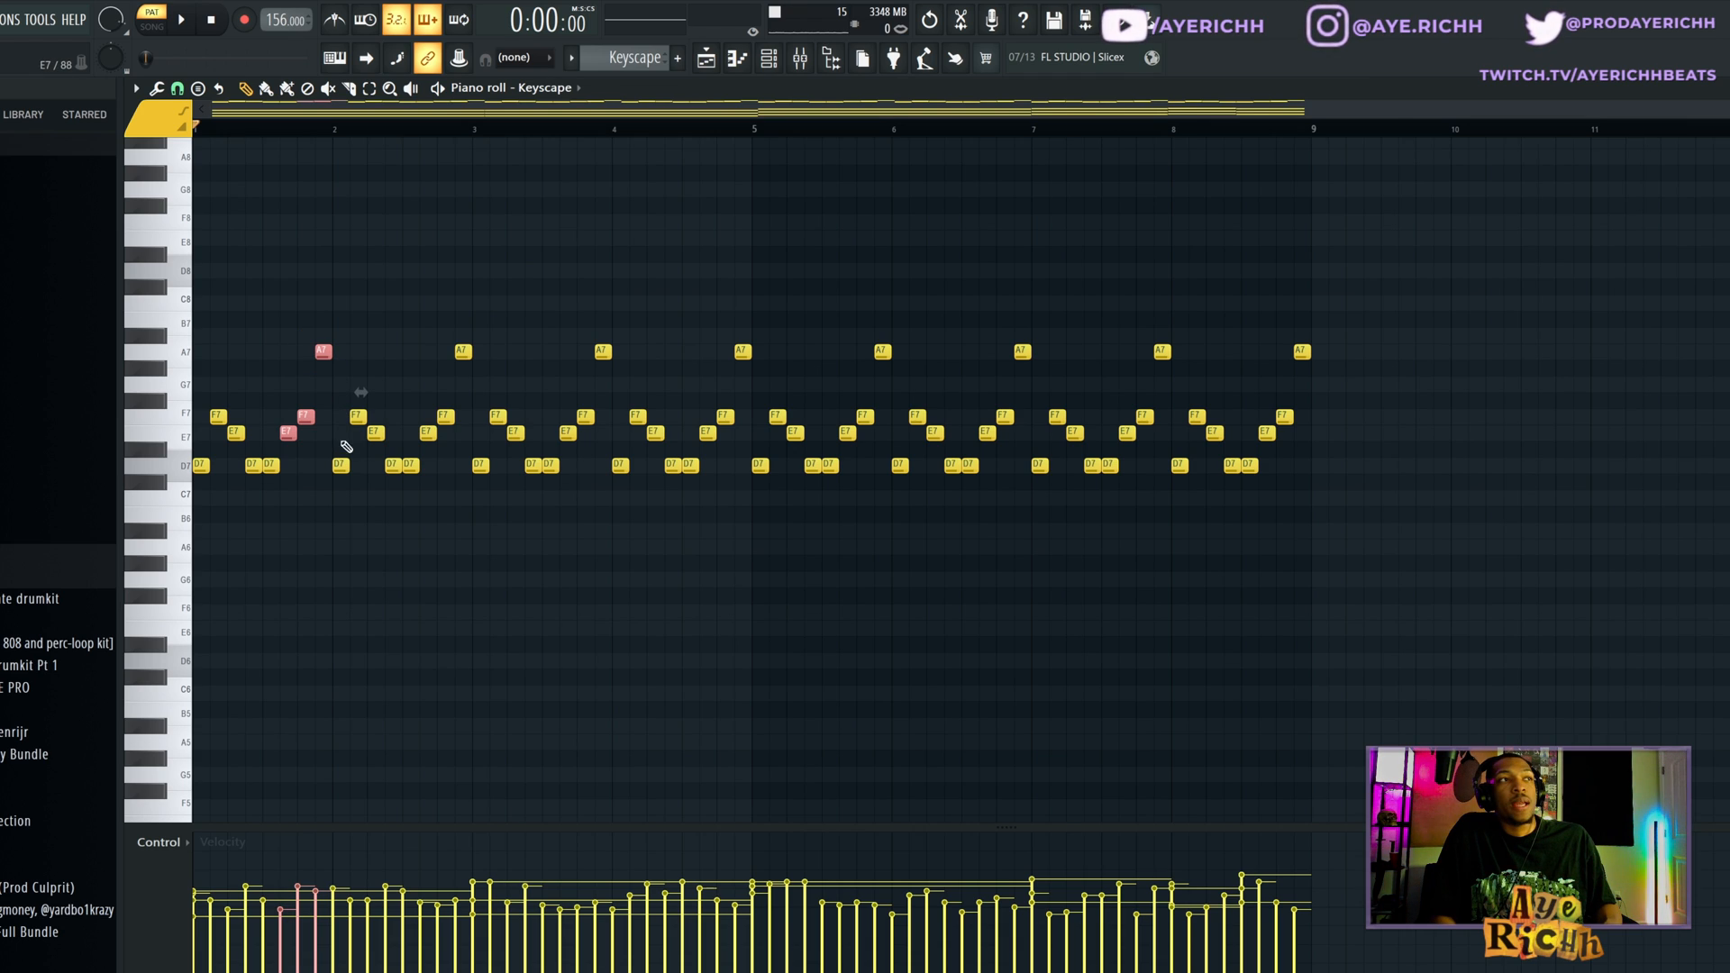
left_click_drag(332, 440, 347, 486)
left_click(326, 414, "ctrl")
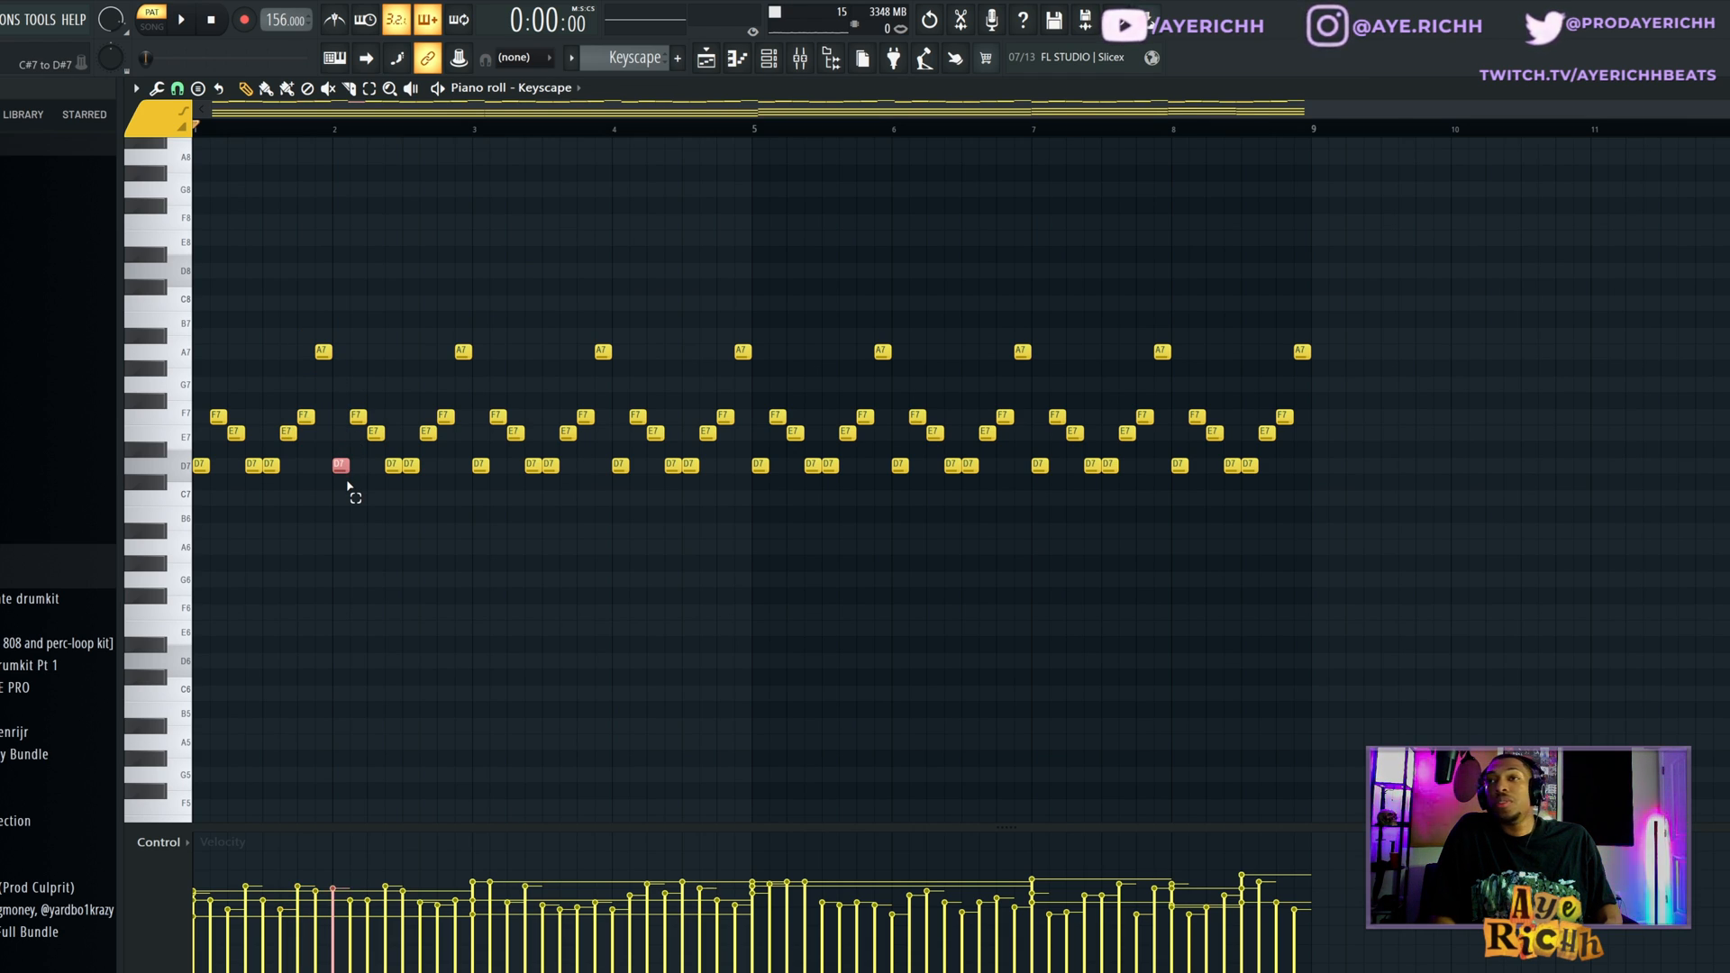
left_click_drag(348, 409, 384, 449)
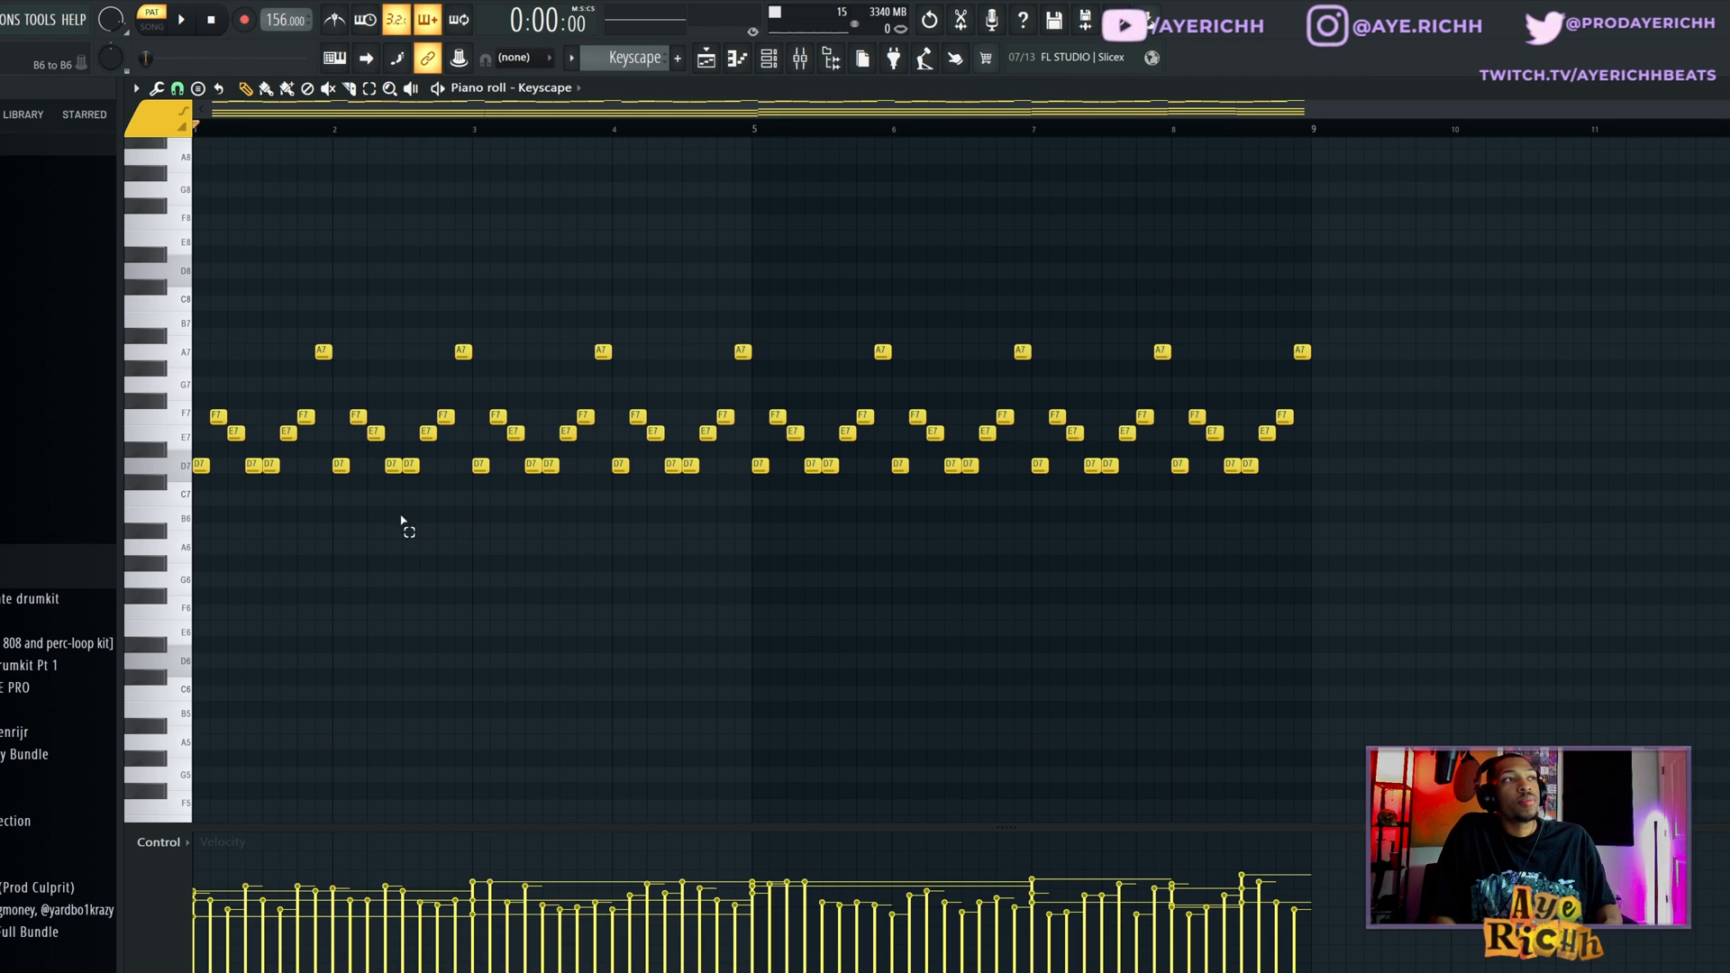
left_click(403, 522)
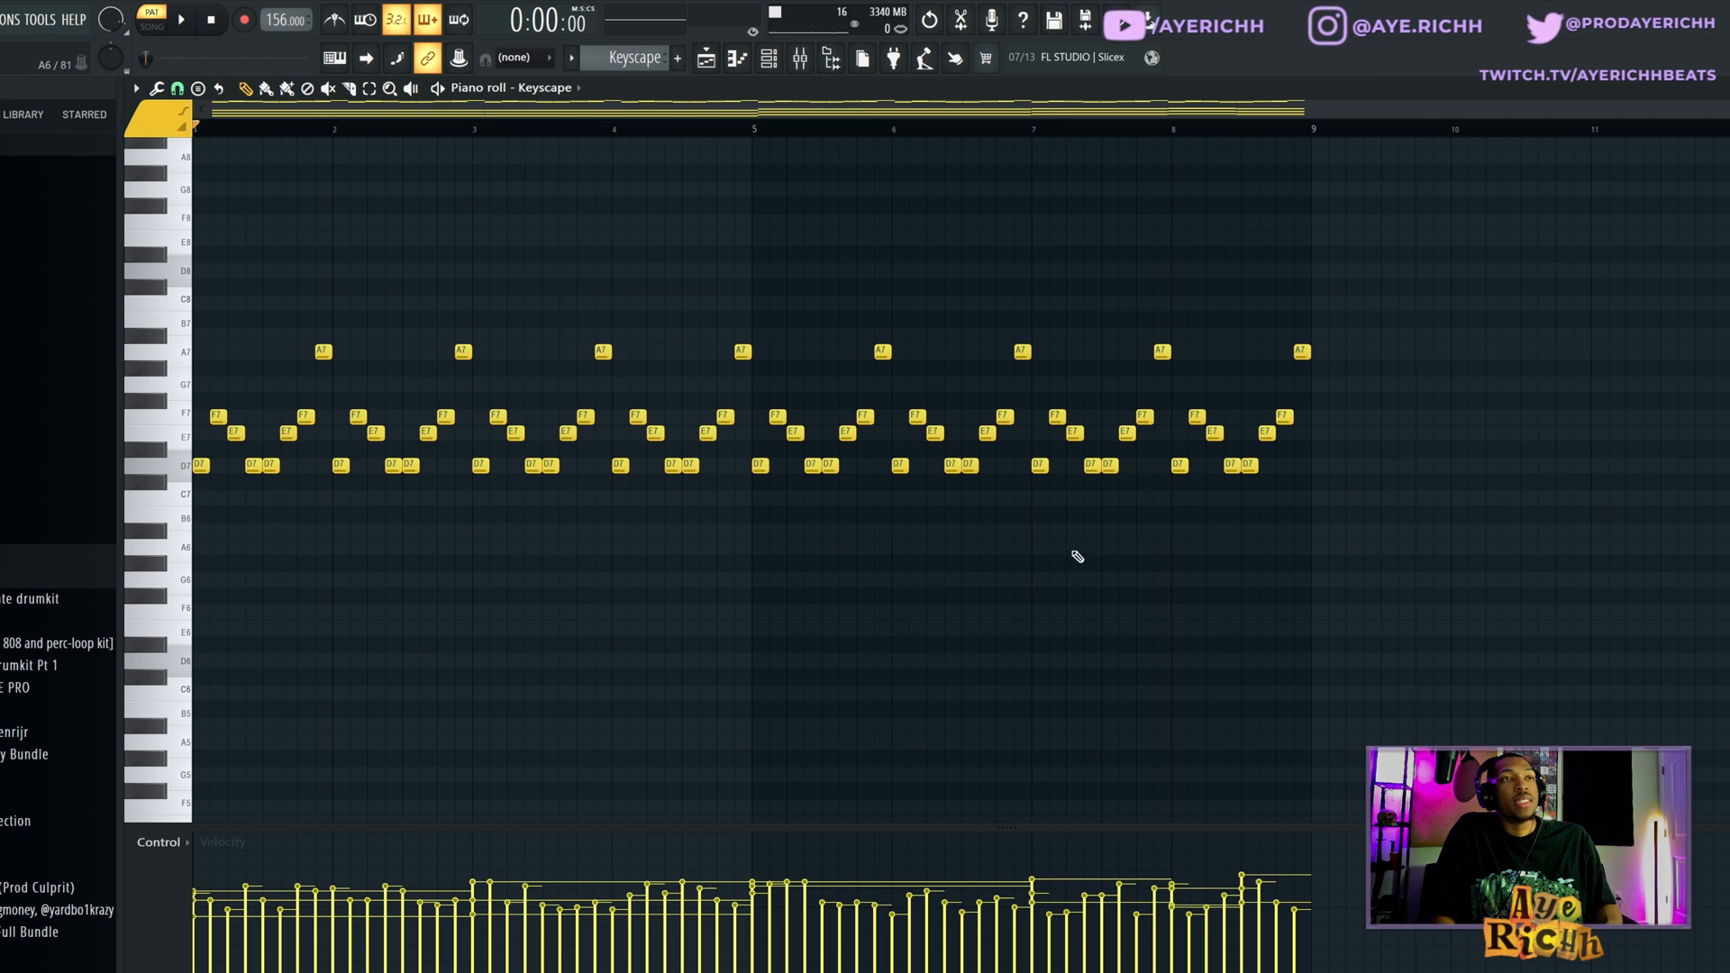
Step: Play the Keyscape pattern with its high melody and low sustained notes both in view, and stop playback
scroll(1244, 588, "down", 5)
scroll(752, 528, "down", 2)
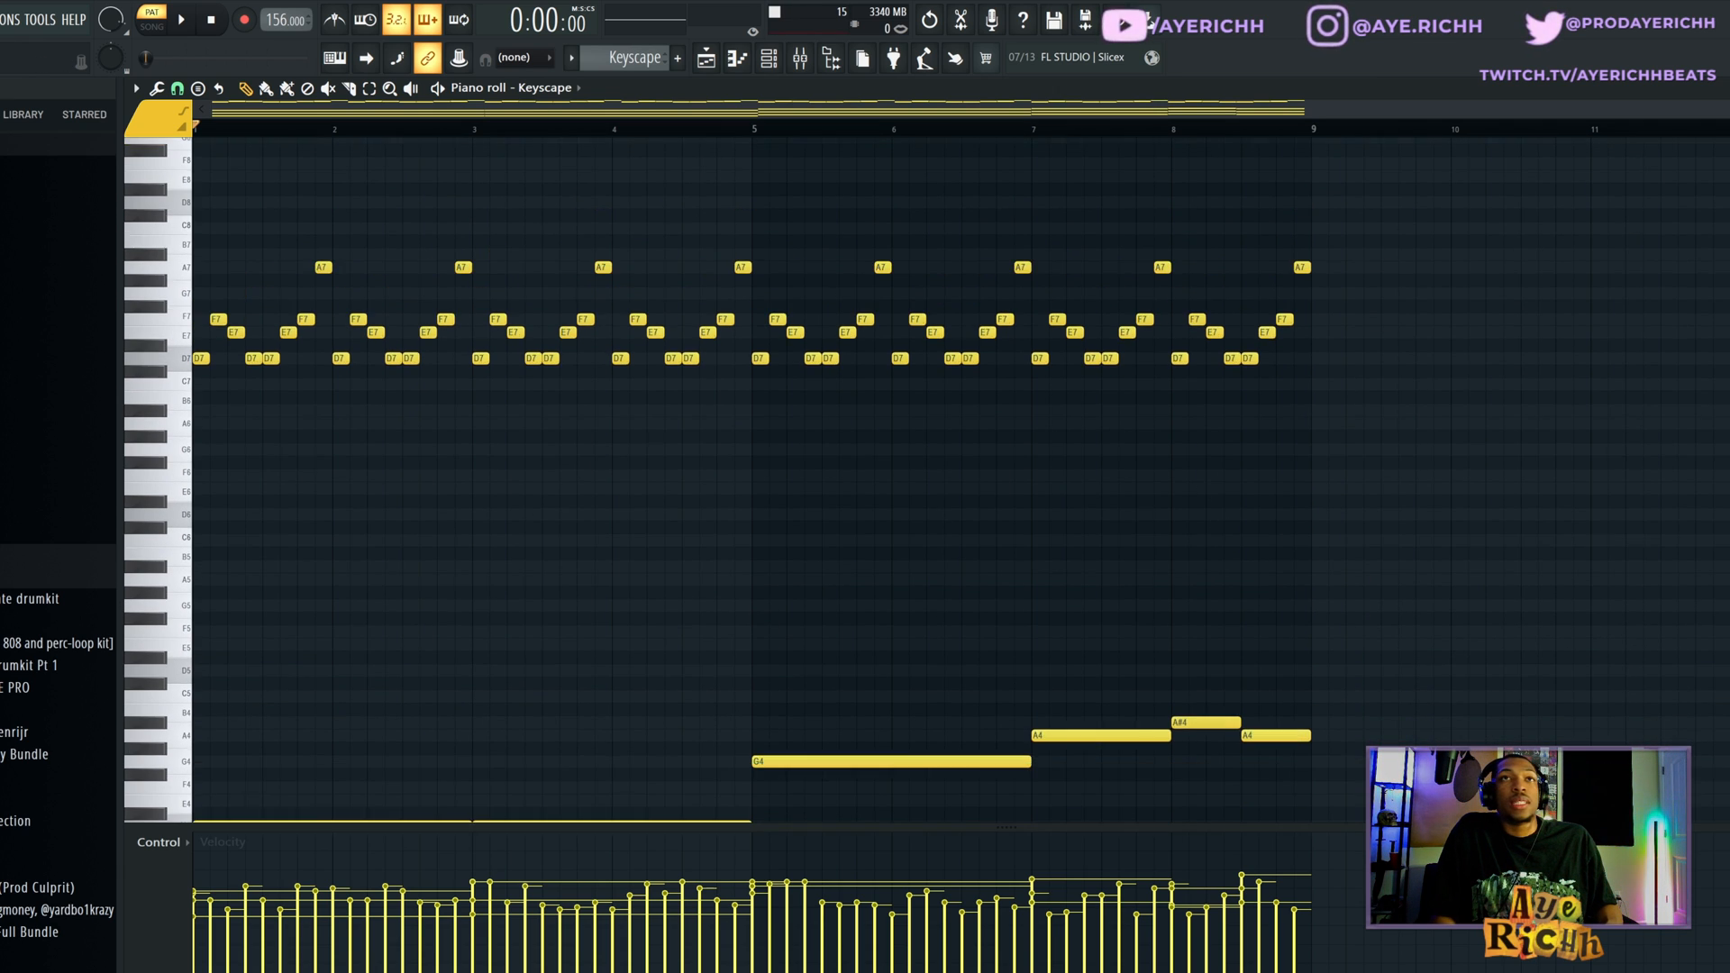
key("space")
scroll(753, 528, "down", 6)
scroll(752, 527, "down", 1)
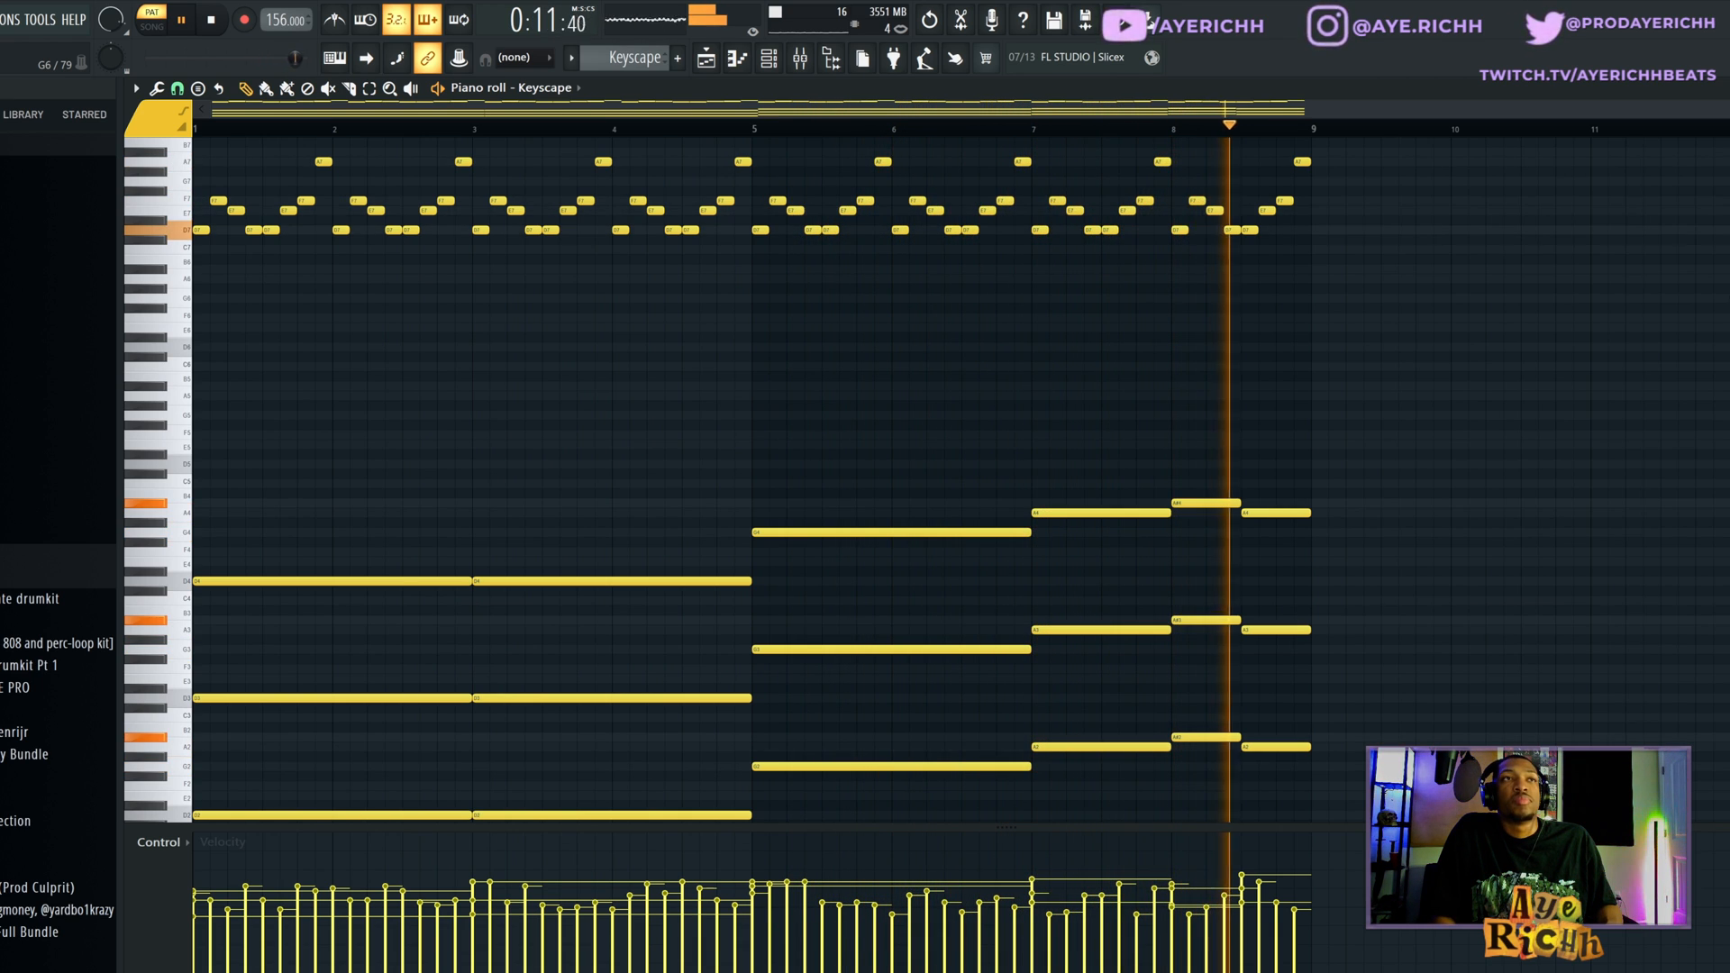
key("space")
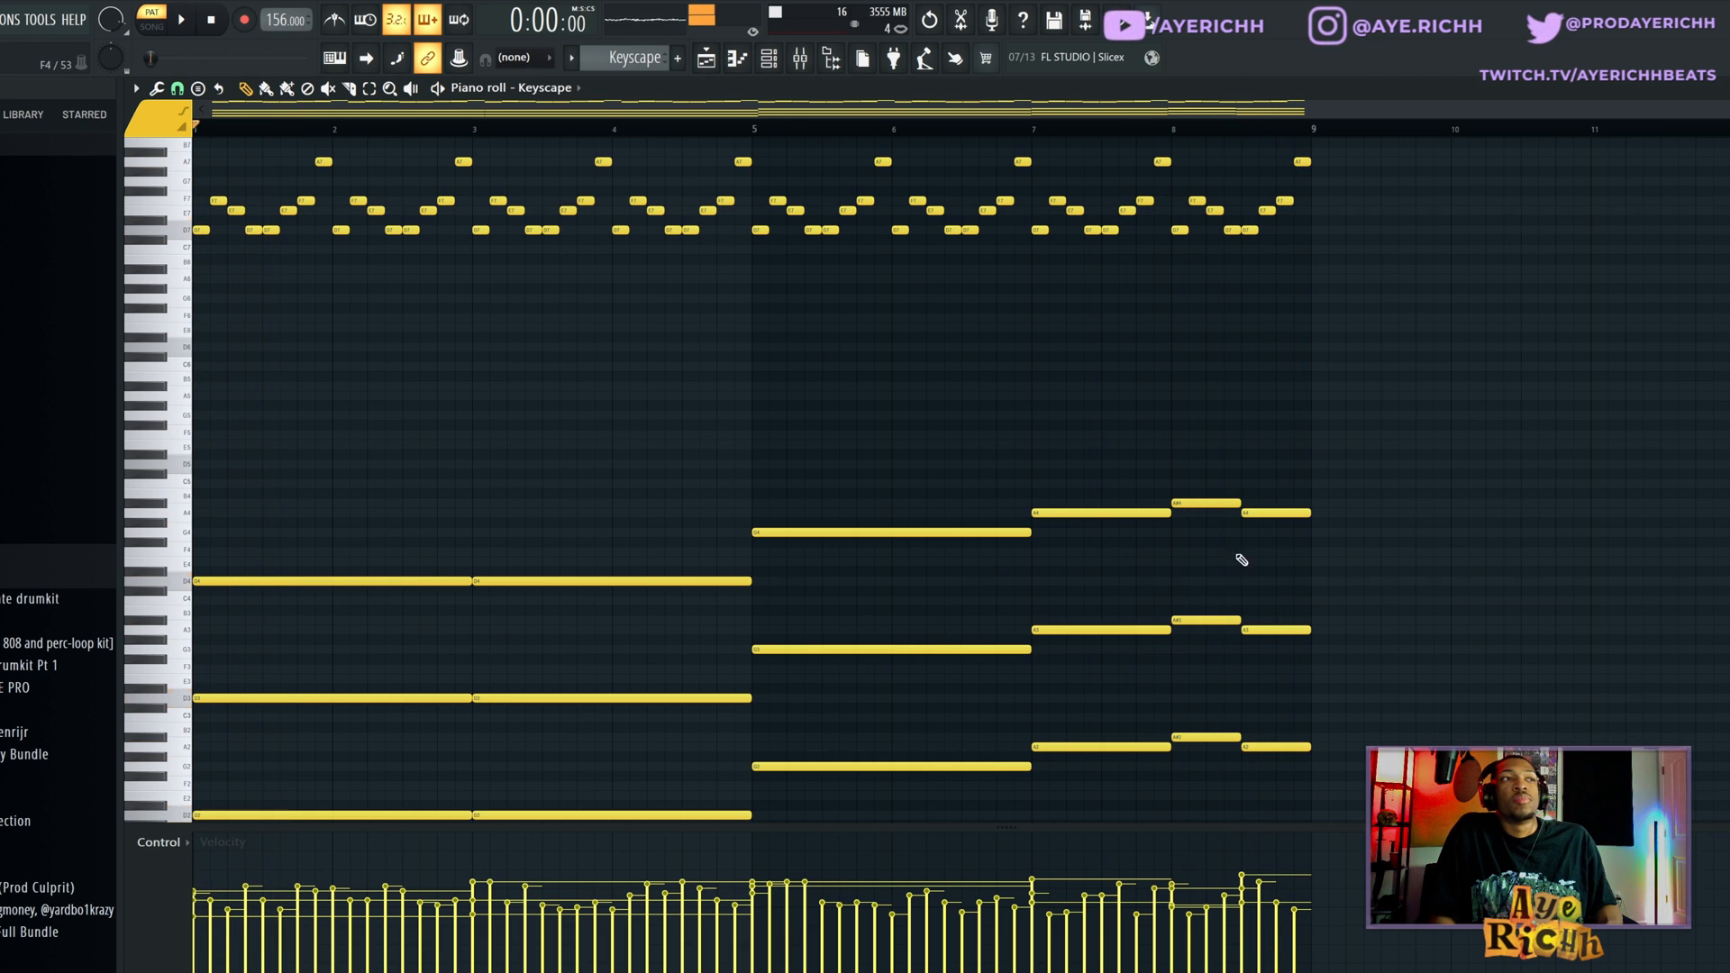
Step: Select all the low sustained Keyscape notes and preview level randomization on them without applying it
left_click_drag(1392, 443, 270, 932)
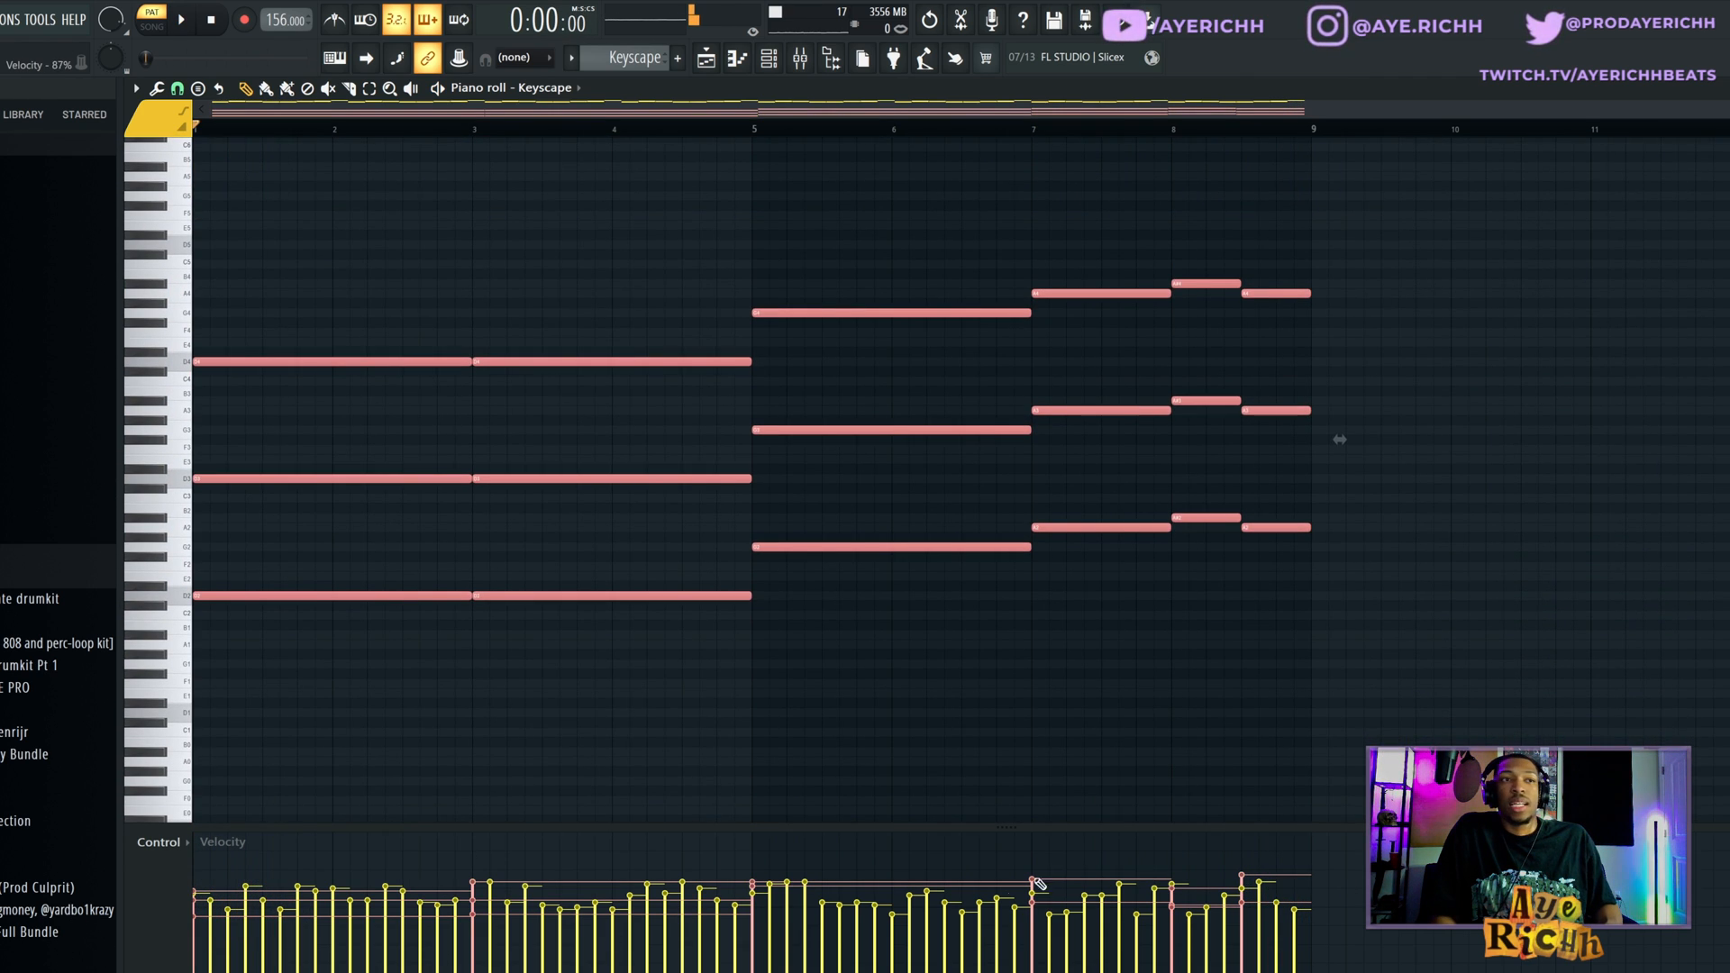
scroll(1455, 587, "up", 3)
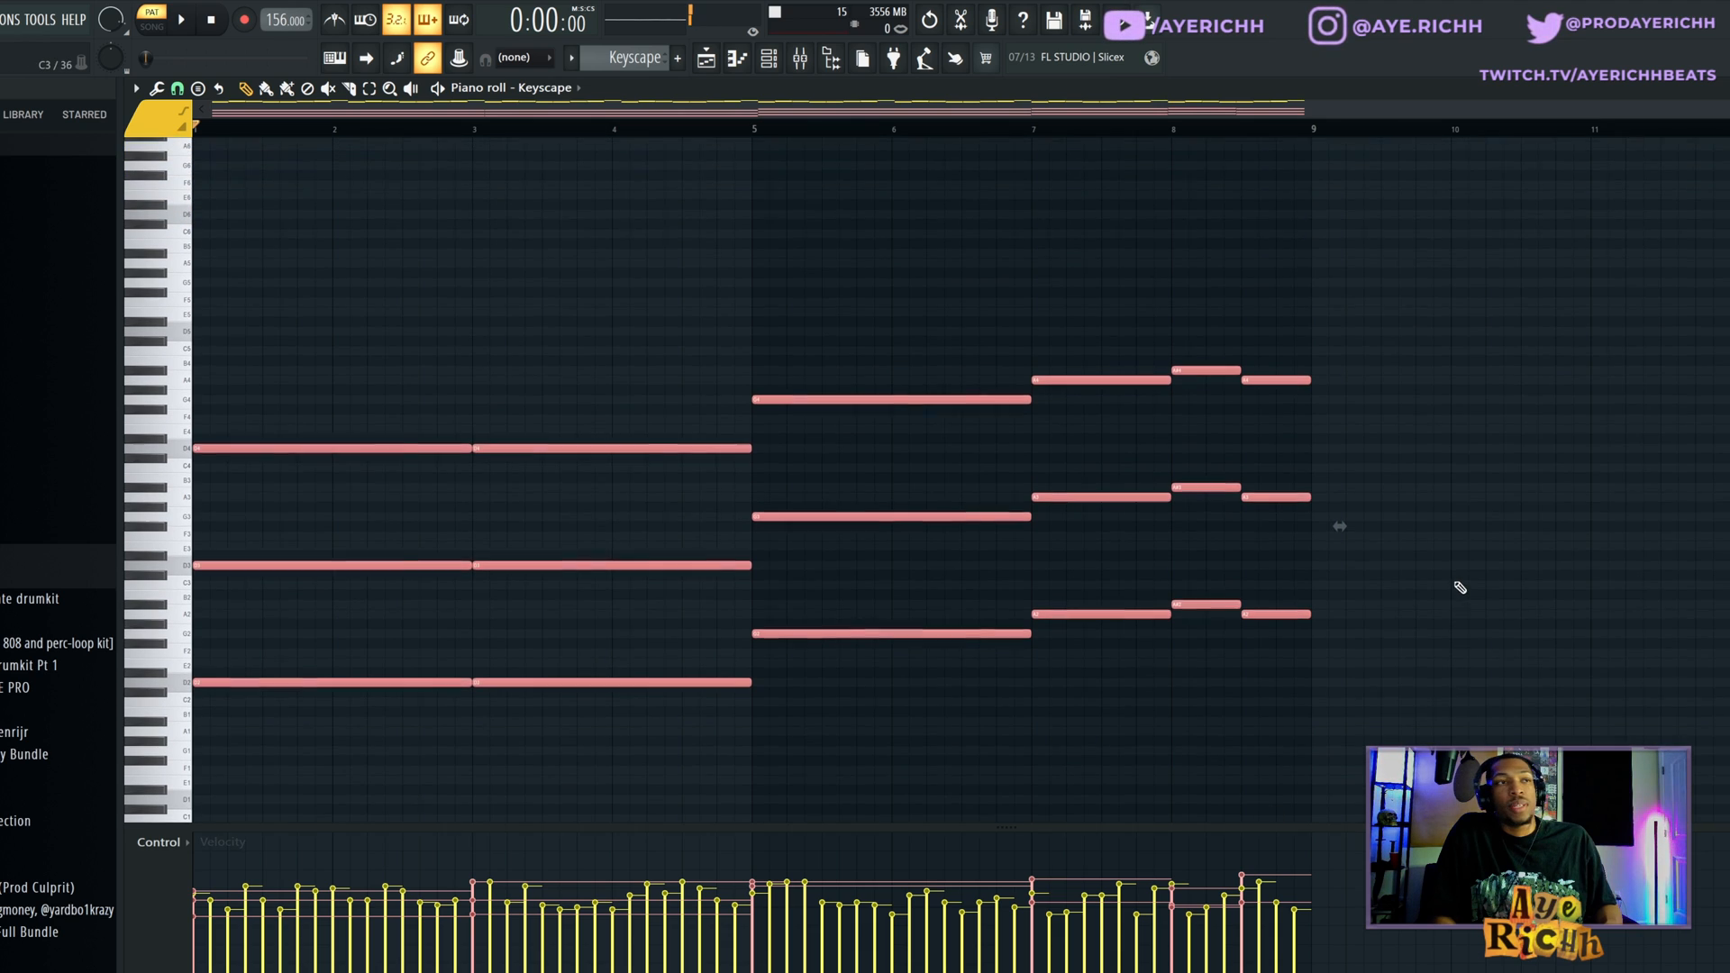
key("alt+r")
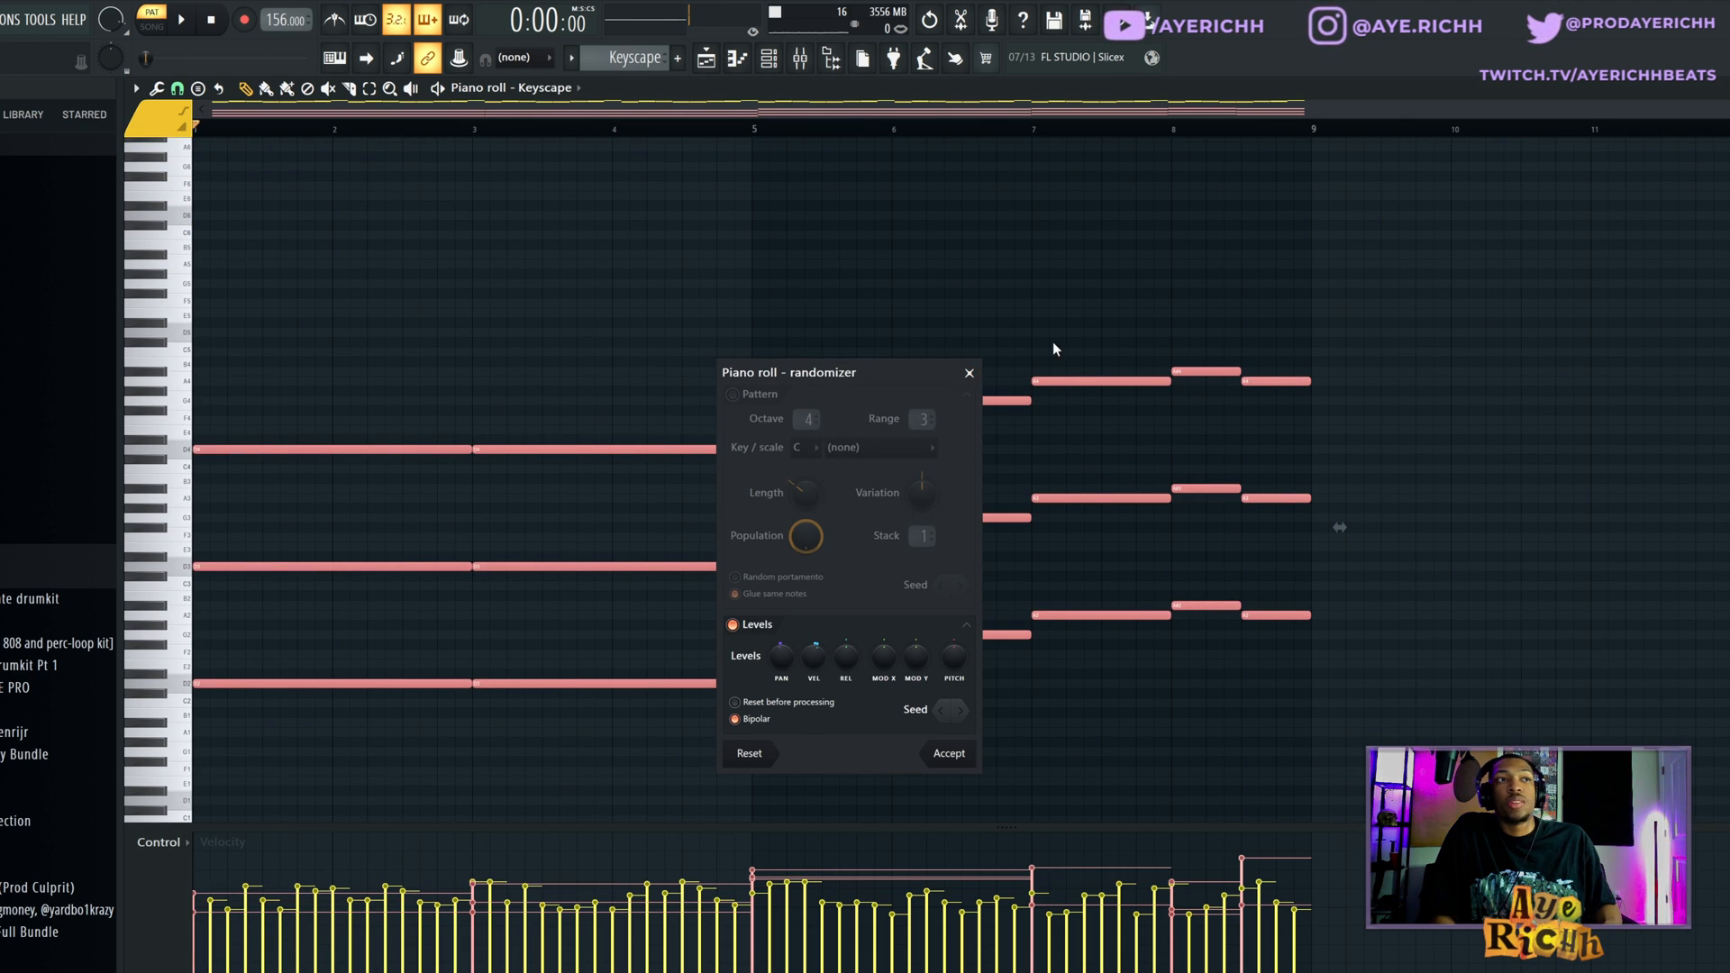
left_click(968, 372)
Step: Select all the high Keyscape melody notes and open the randomizer for them without applying it
scroll(1144, 486, "up", 6)
left_click_drag(1387, 208, 185, 465)
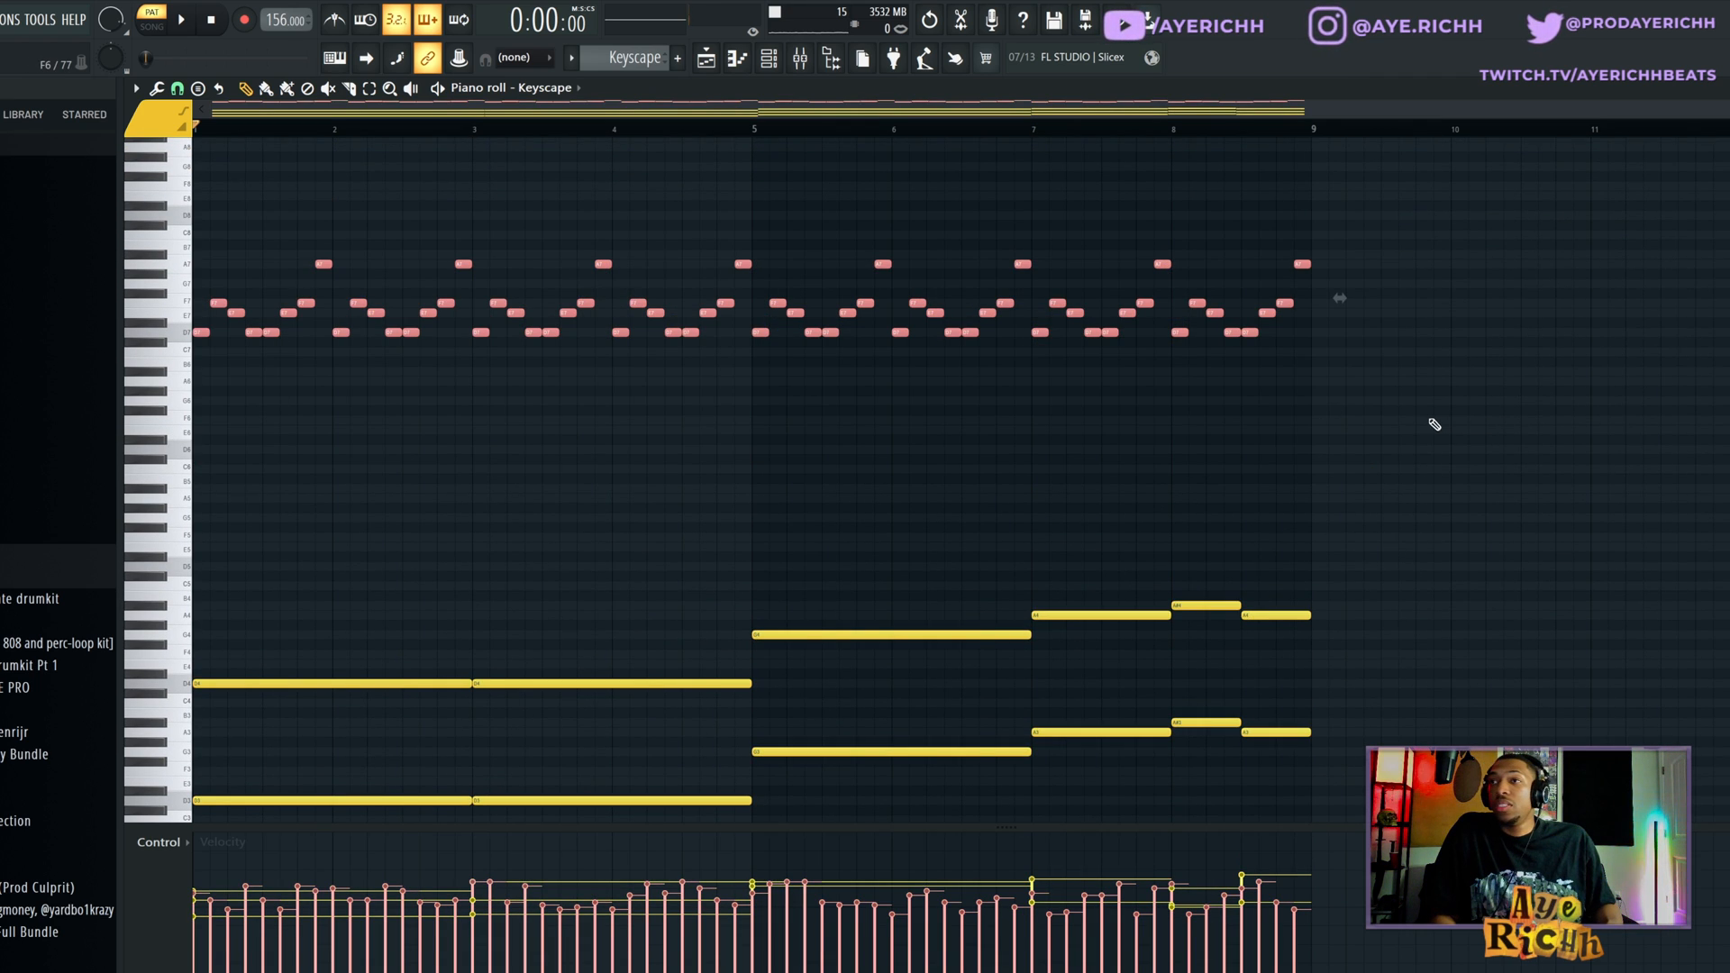
key("alt+r")
left_click(969, 372)
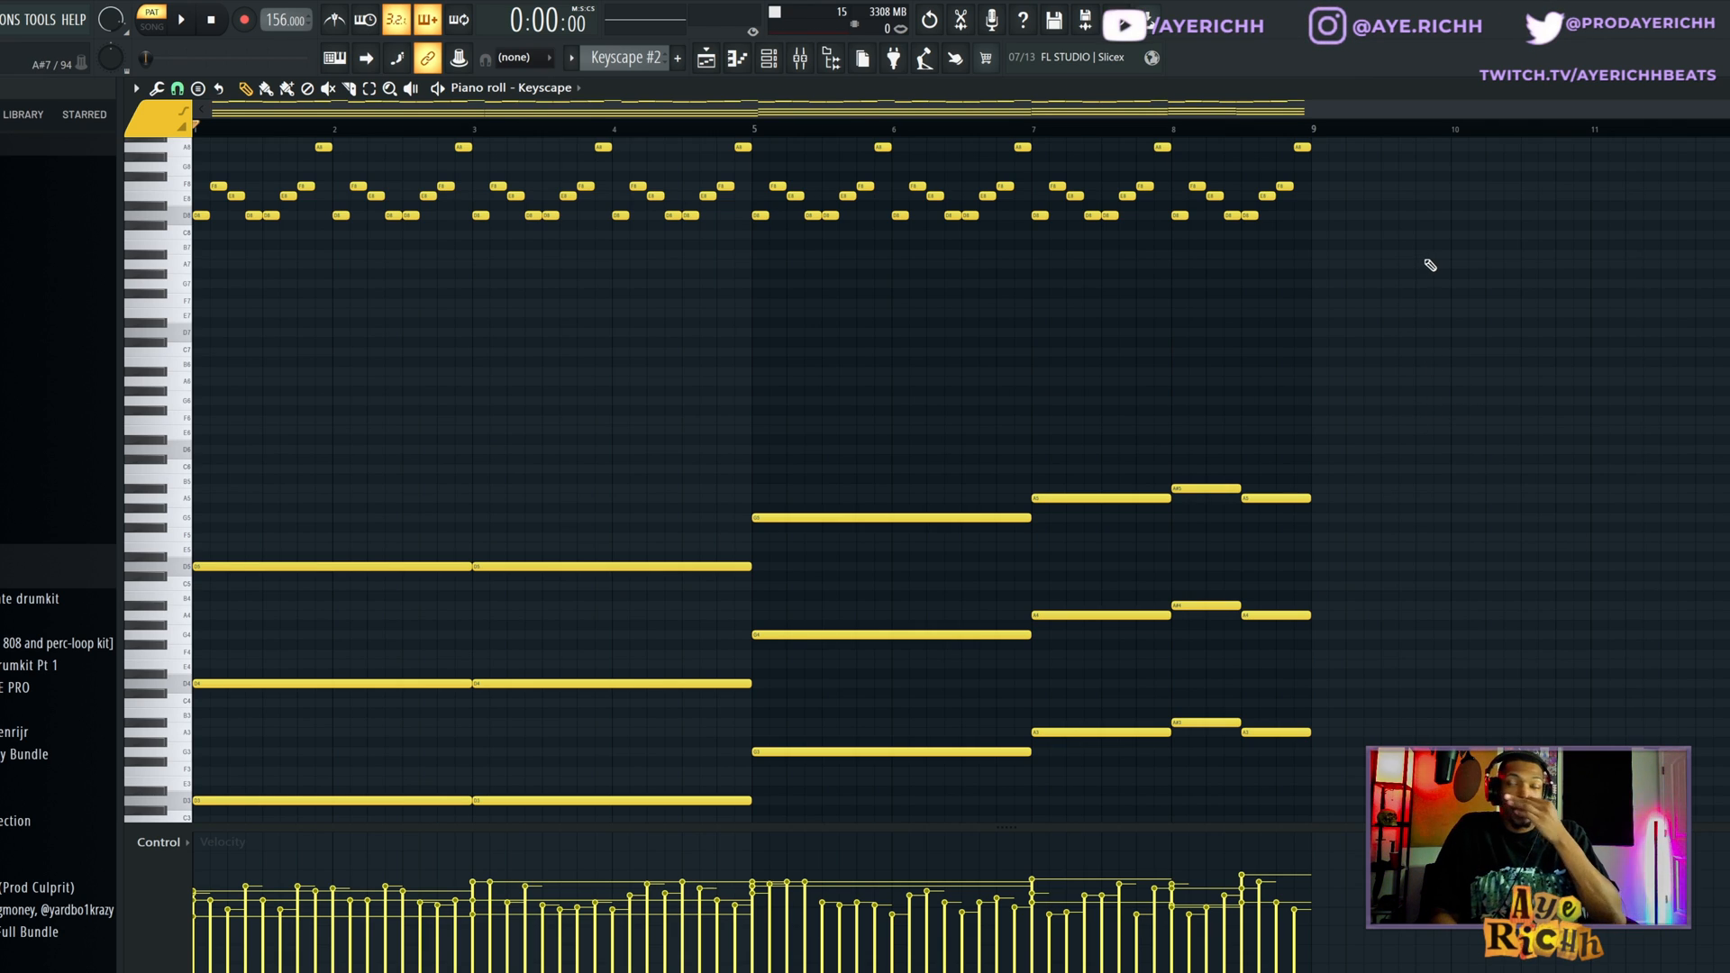
Step: Play the Keyscape #2 pattern with its melody and sustained notes in view, and stop playback
scroll(1591, 488, "up", 3)
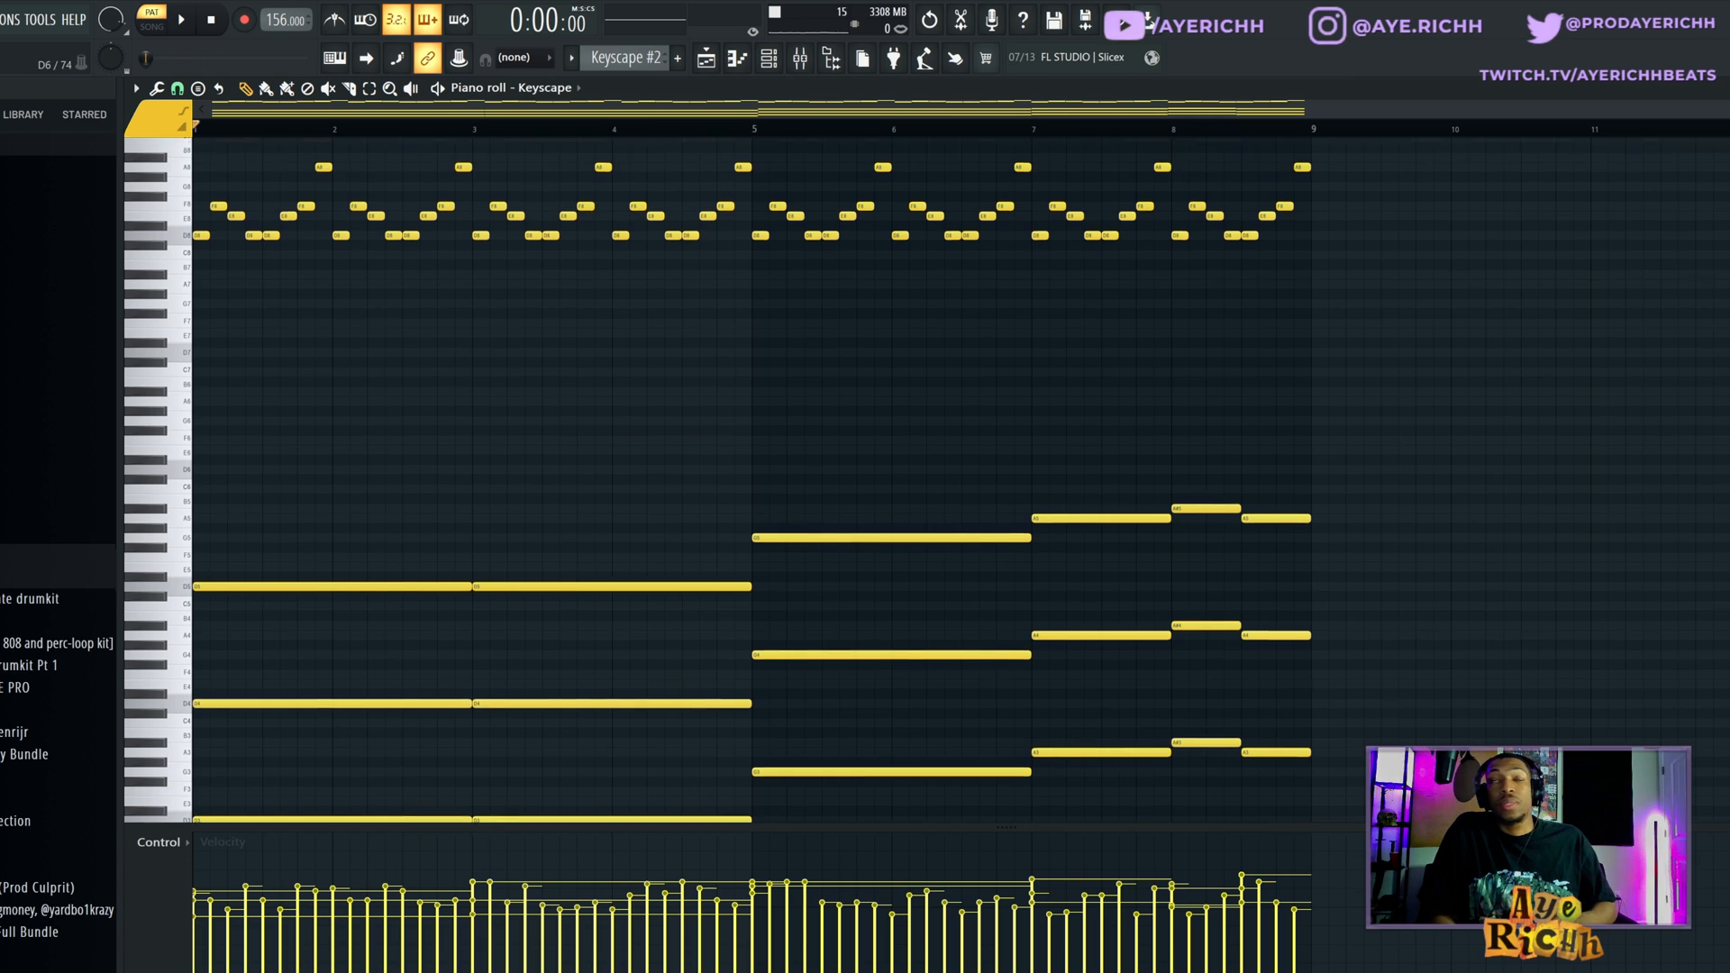
scroll(1574, 489, "down", 2)
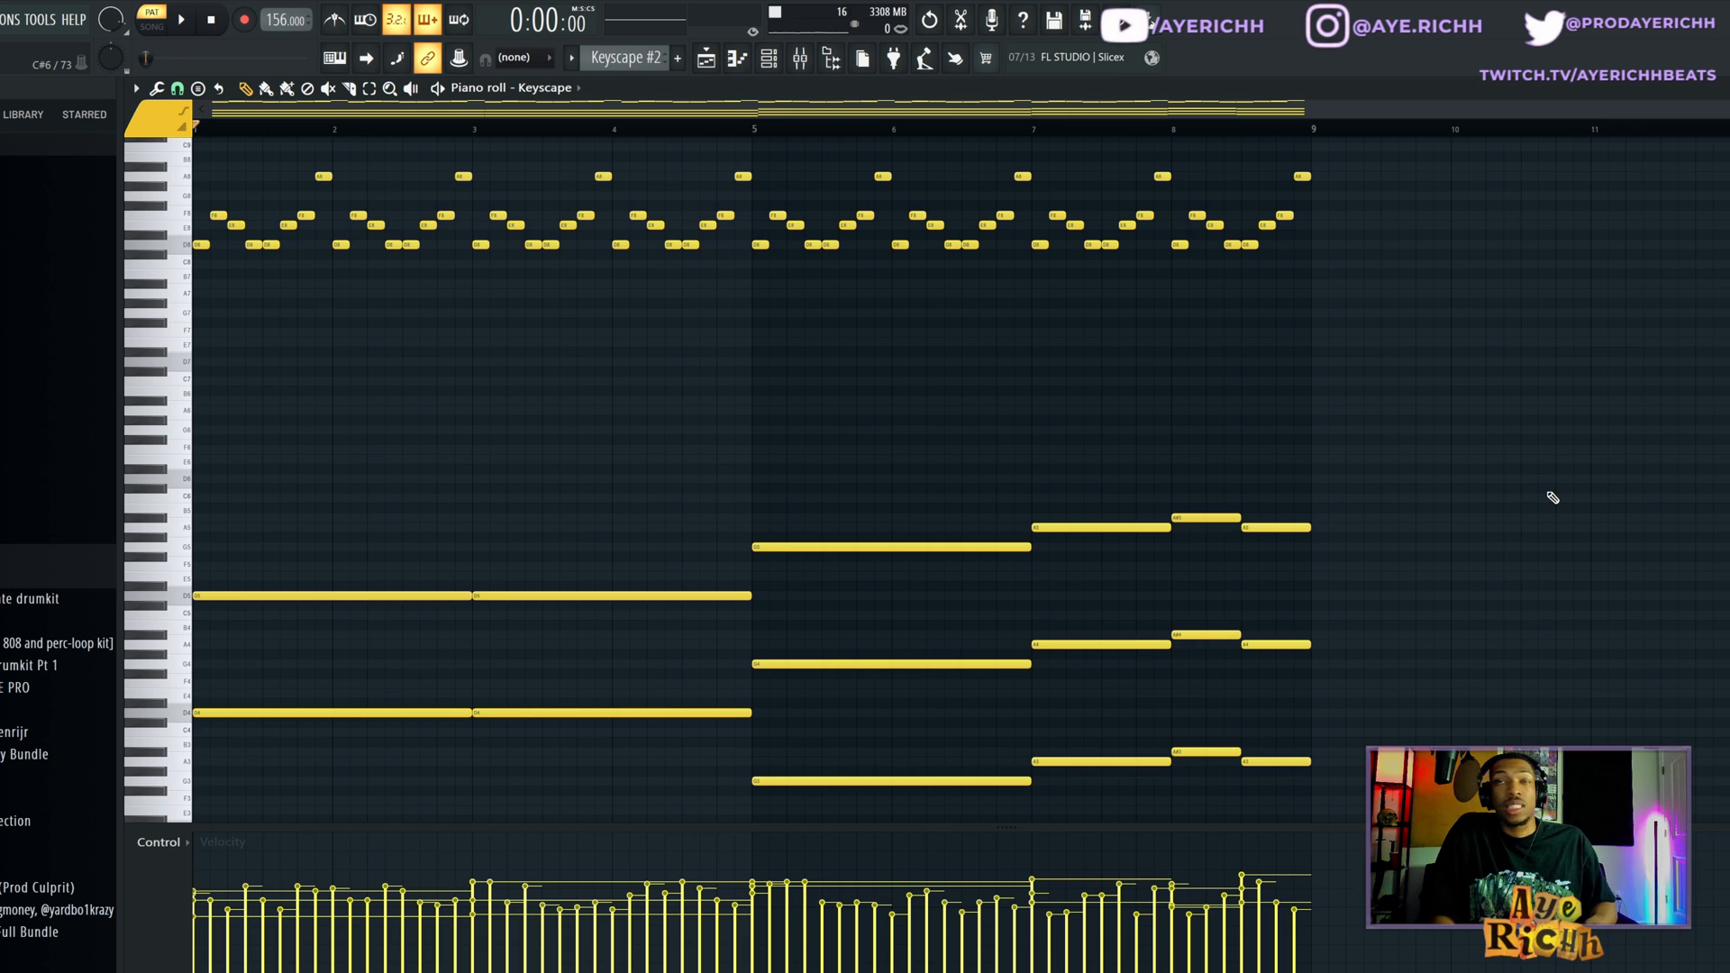
key("space")
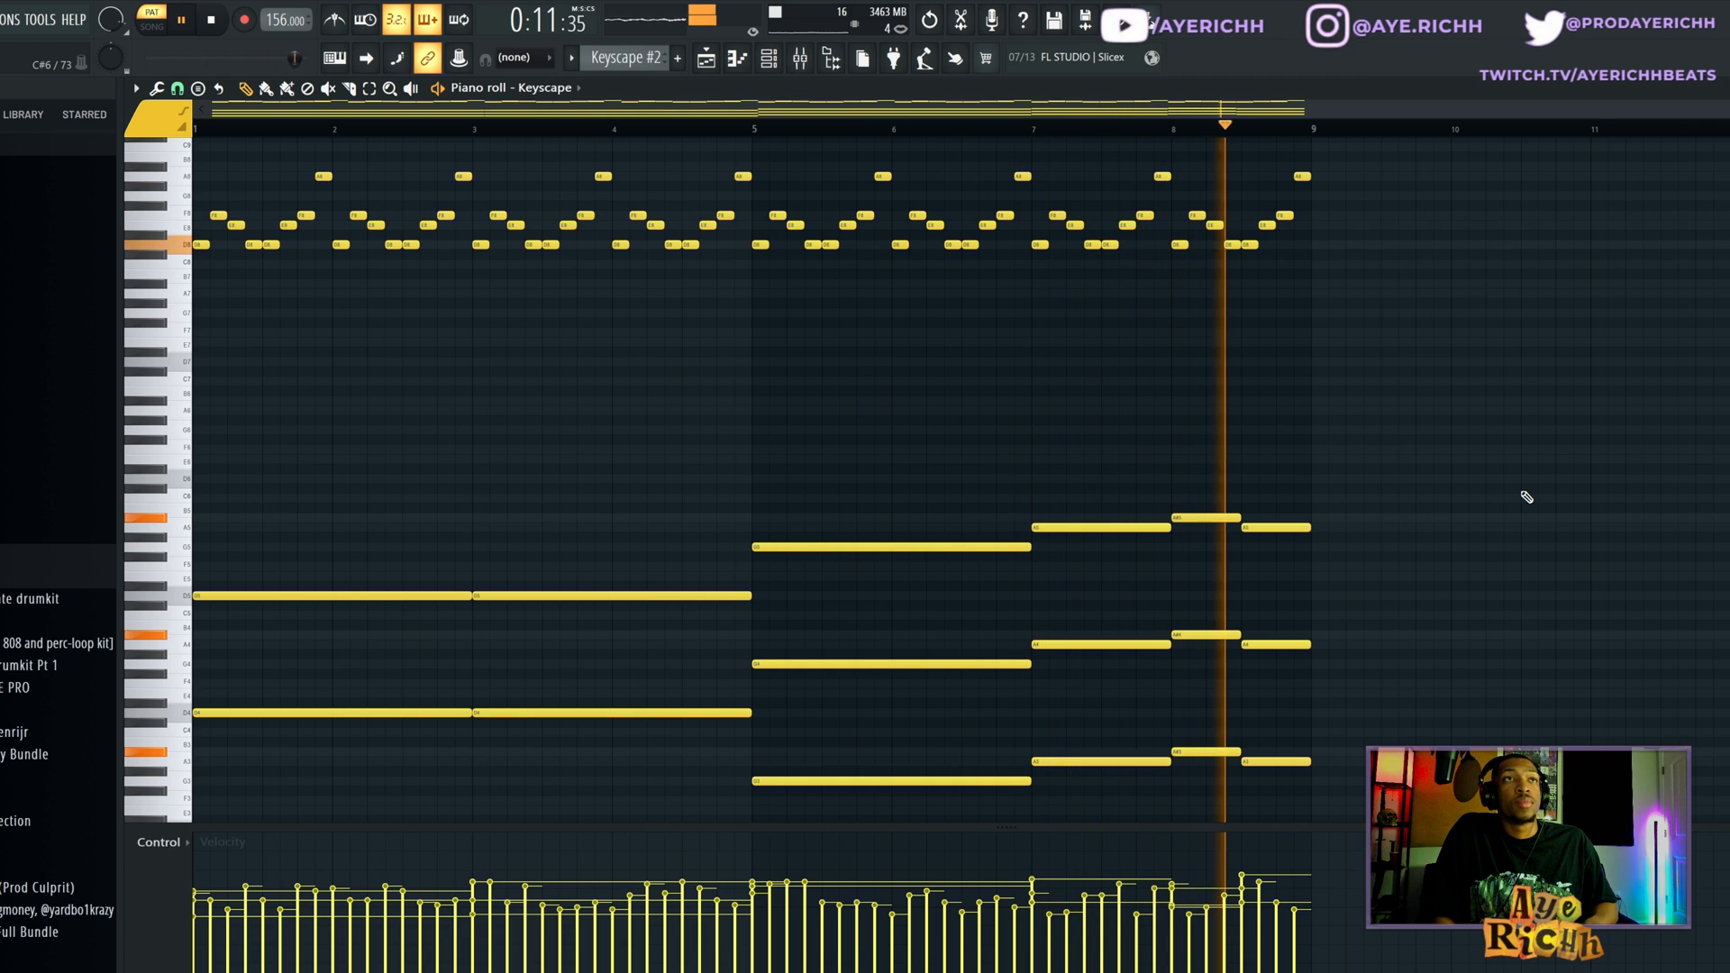
key("space")
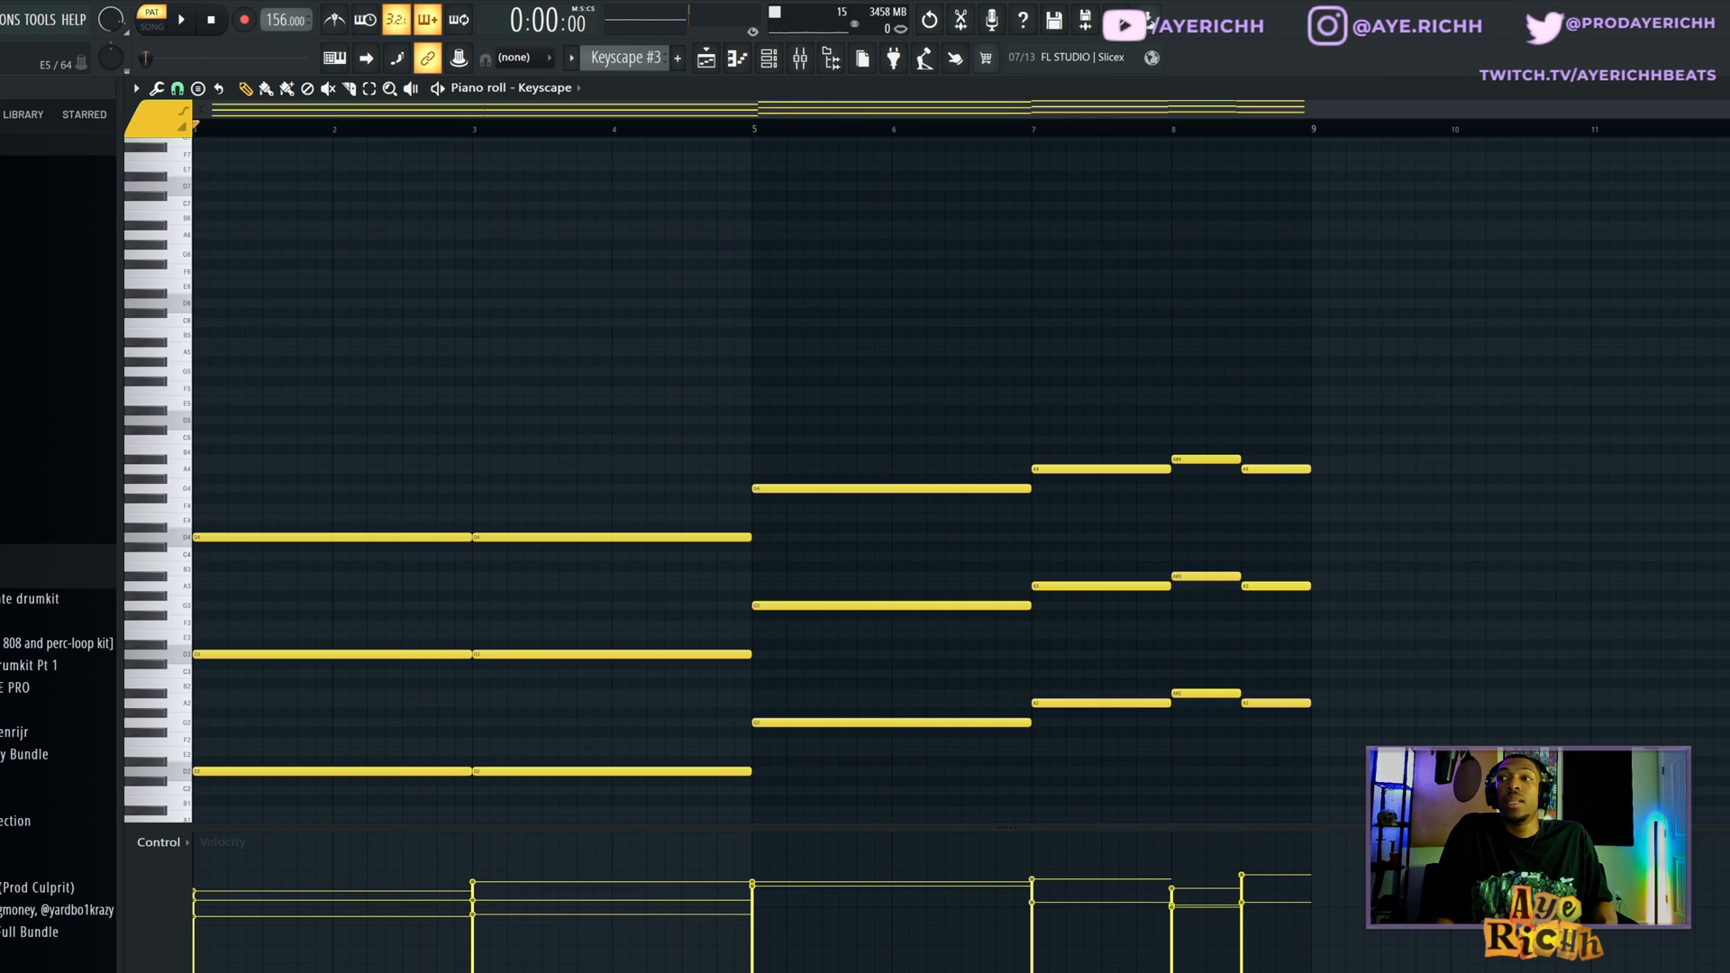
Step: Look over the full note range of the Keyscape #3 pattern and play its sustained octave notes
scroll(807, 368, "down", 1)
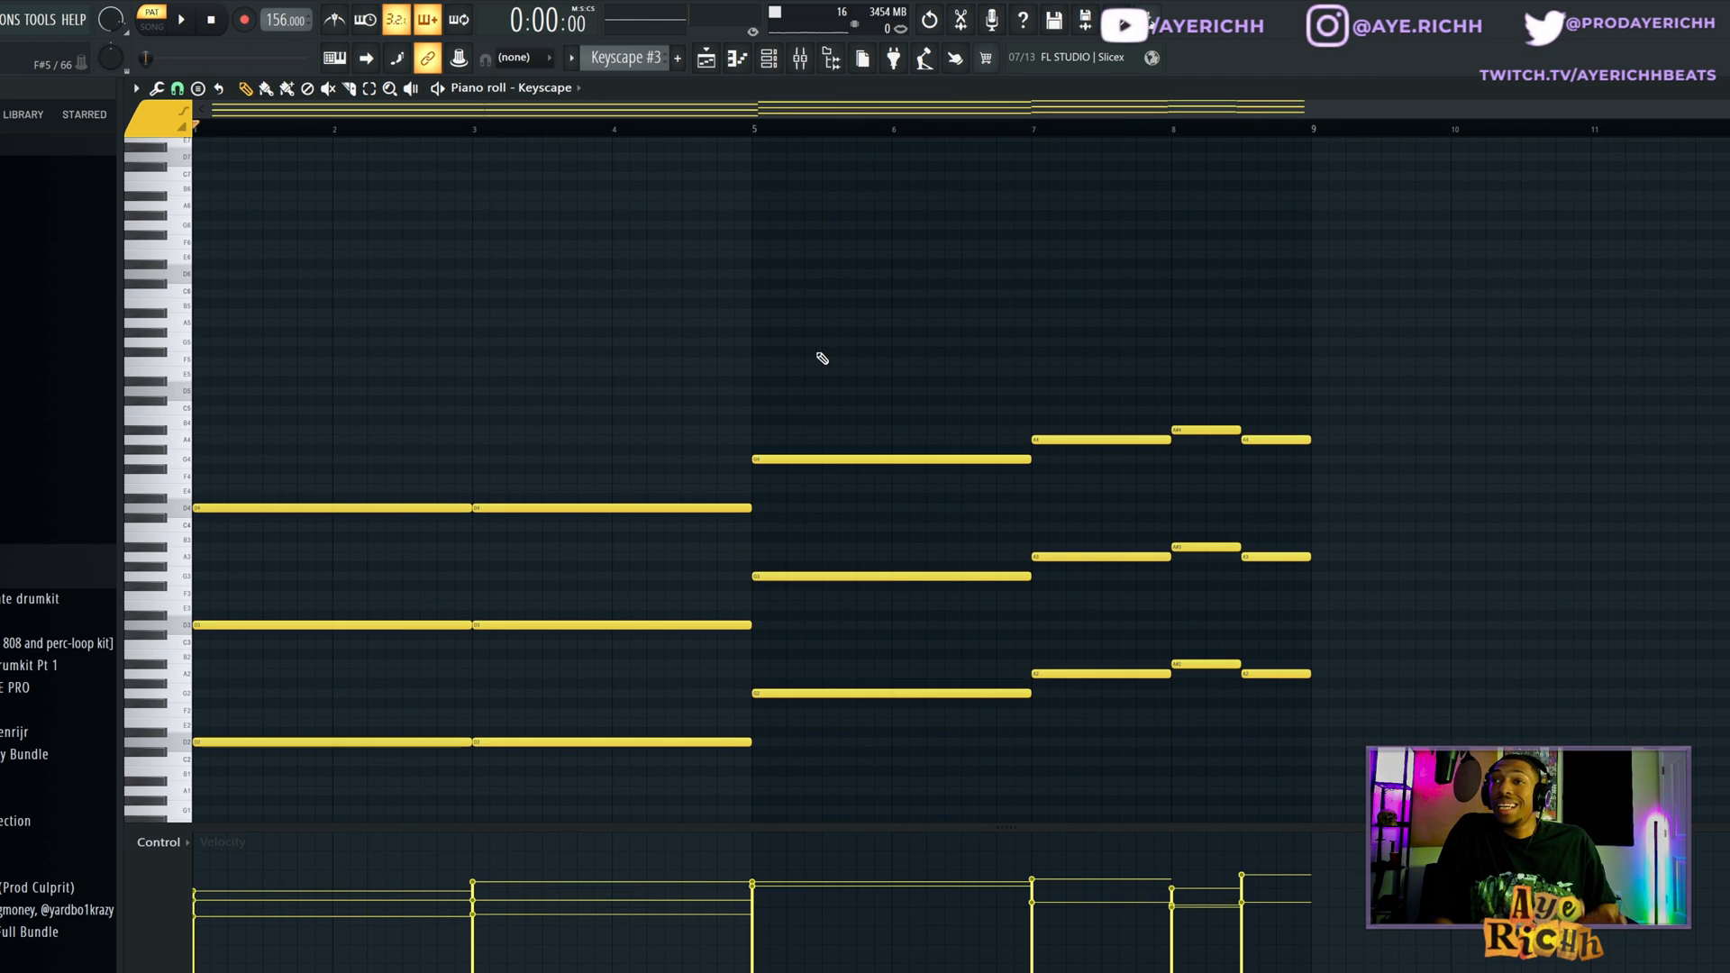
scroll(712, 353, "down", 1)
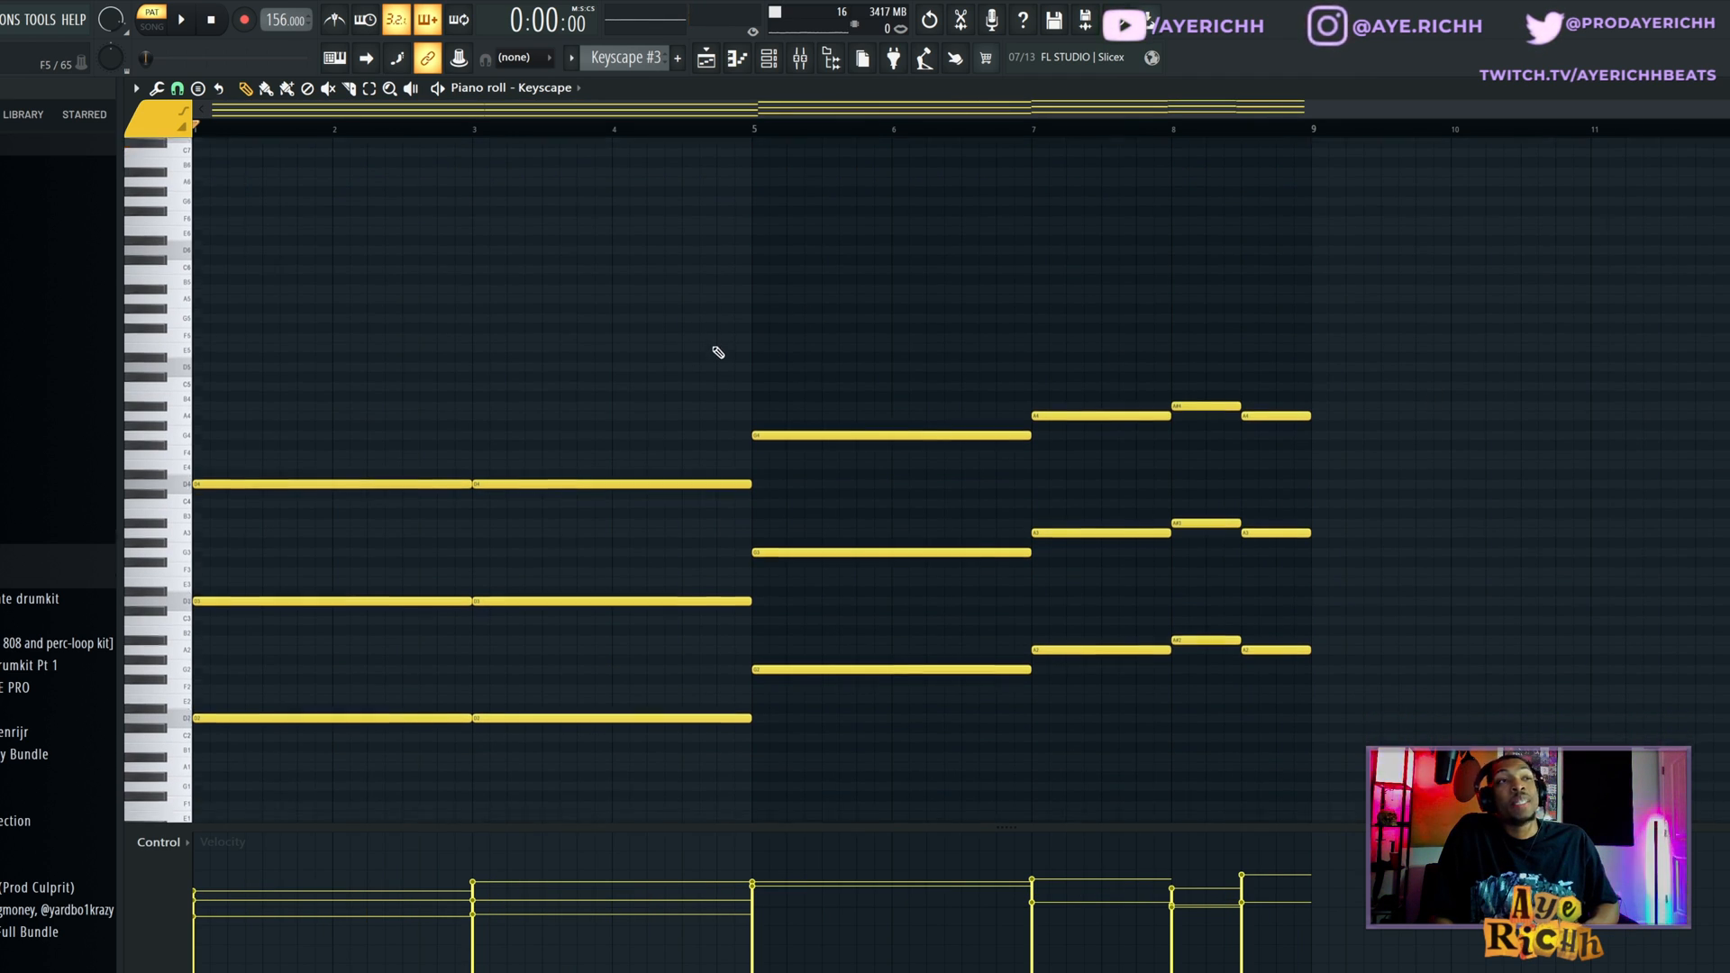
scroll(695, 347, "up", 10)
scroll(576, 375, "up", 4)
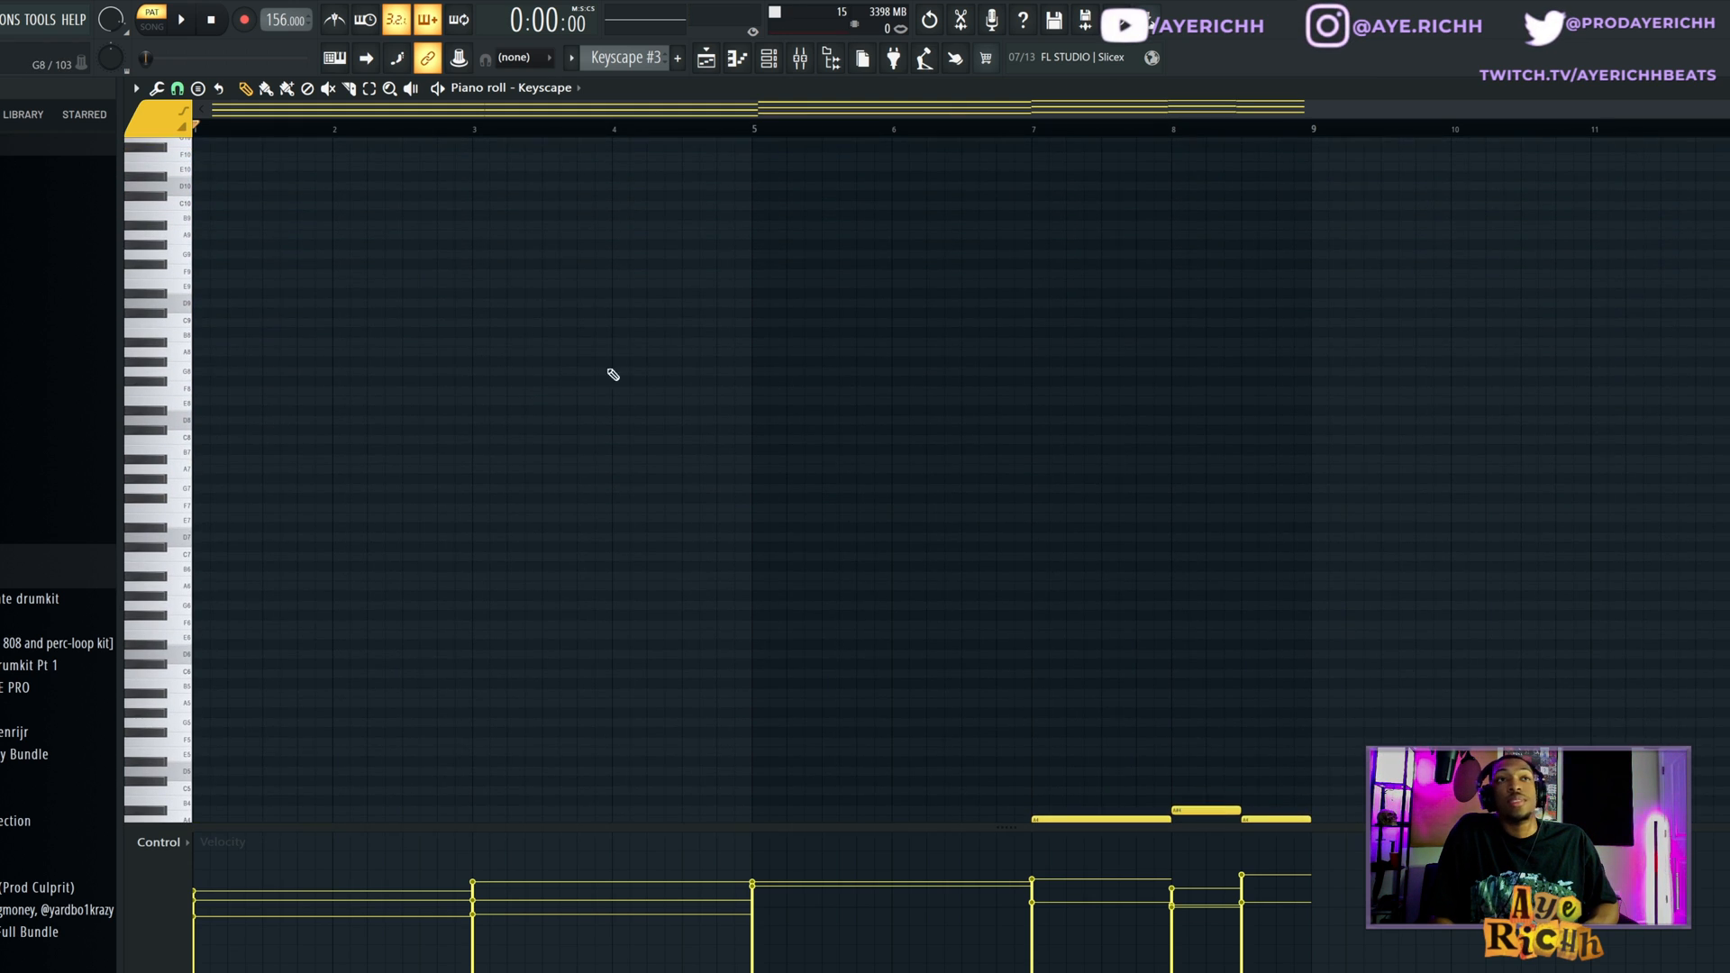
scroll(927, 394, "down", 12)
scroll(999, 385, "down", 1)
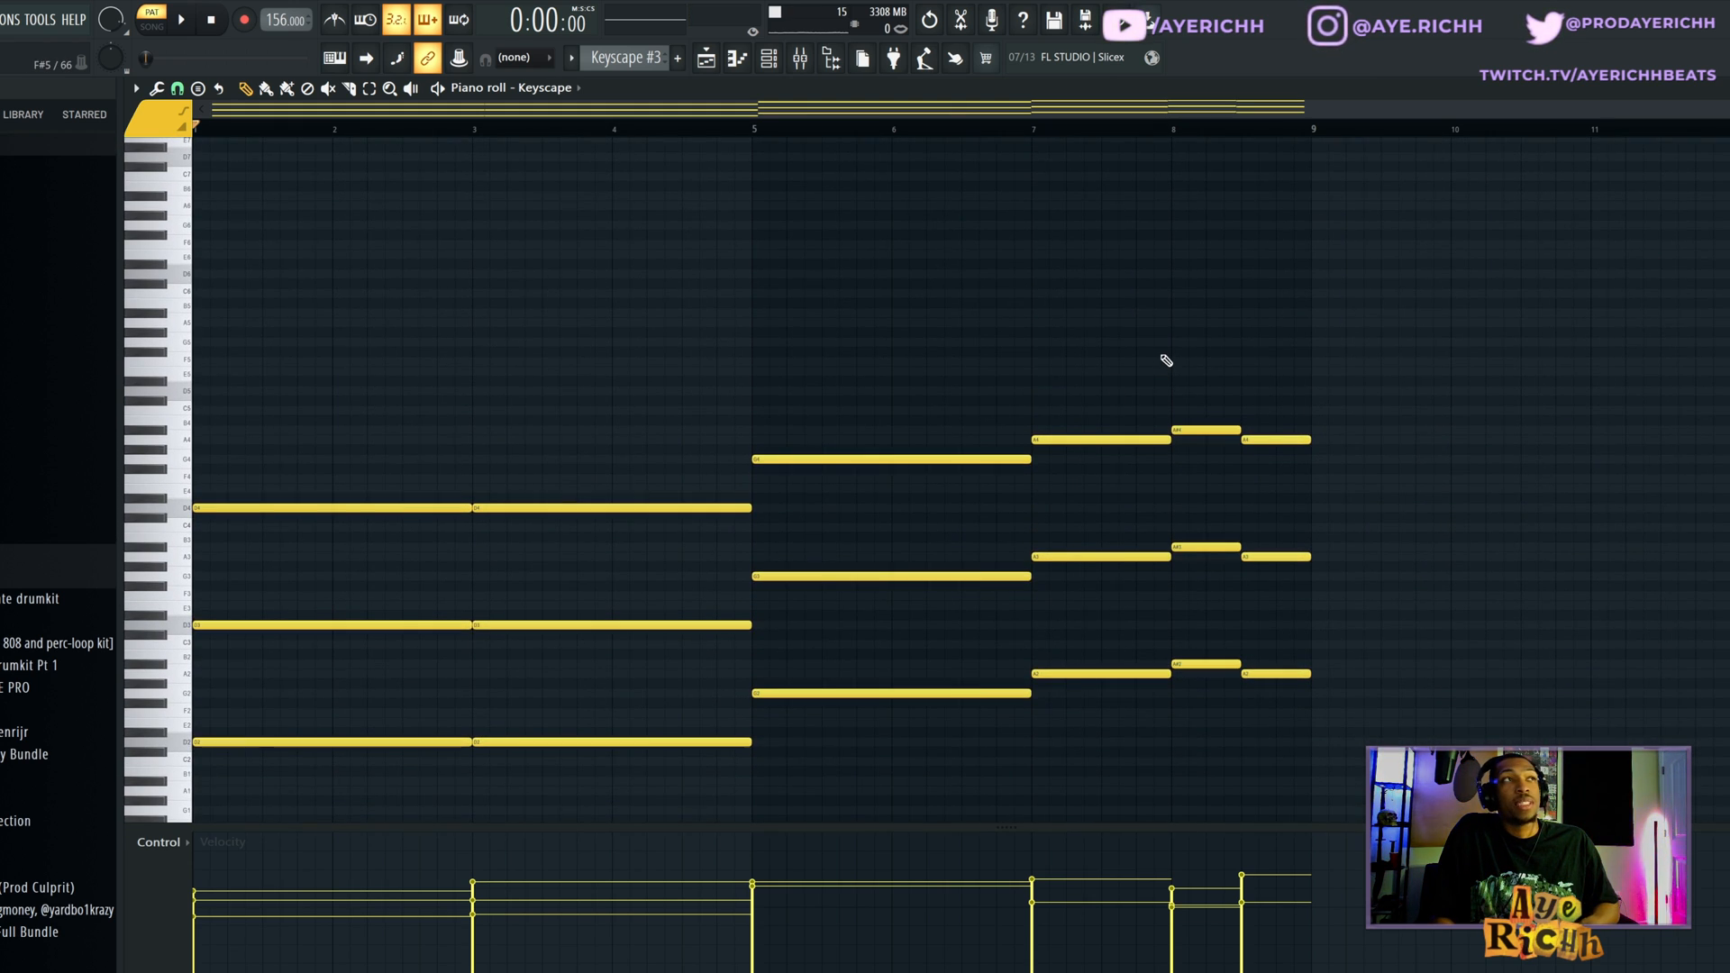
key("space")
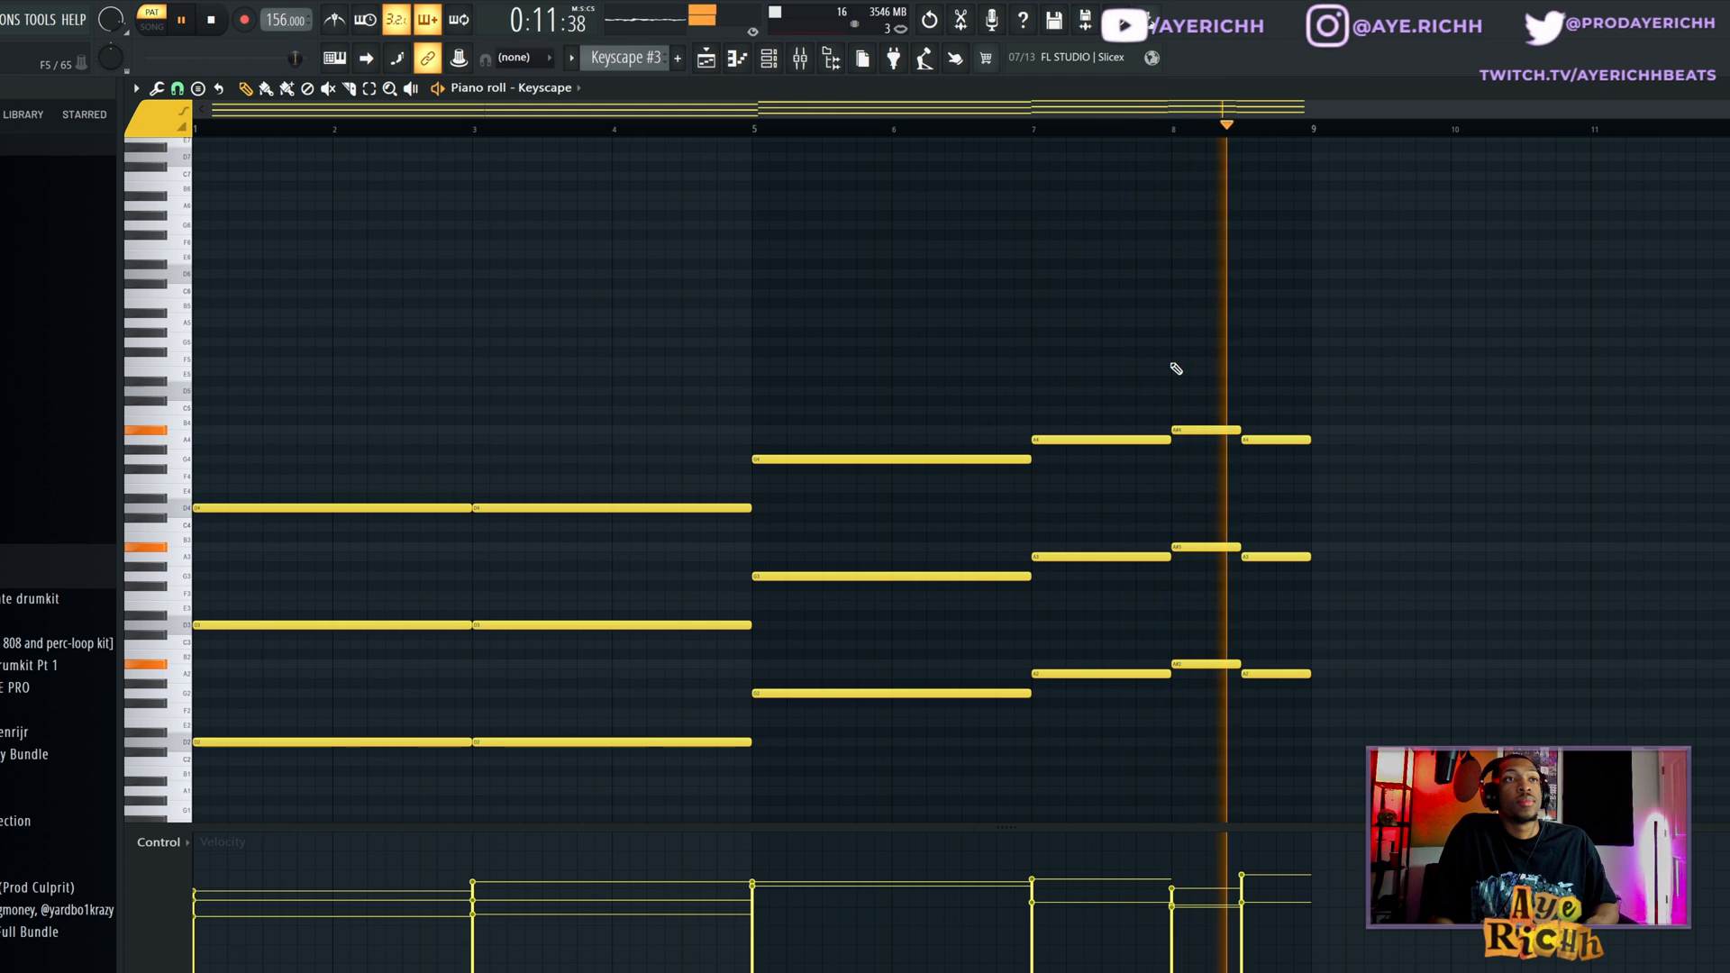
key("space")
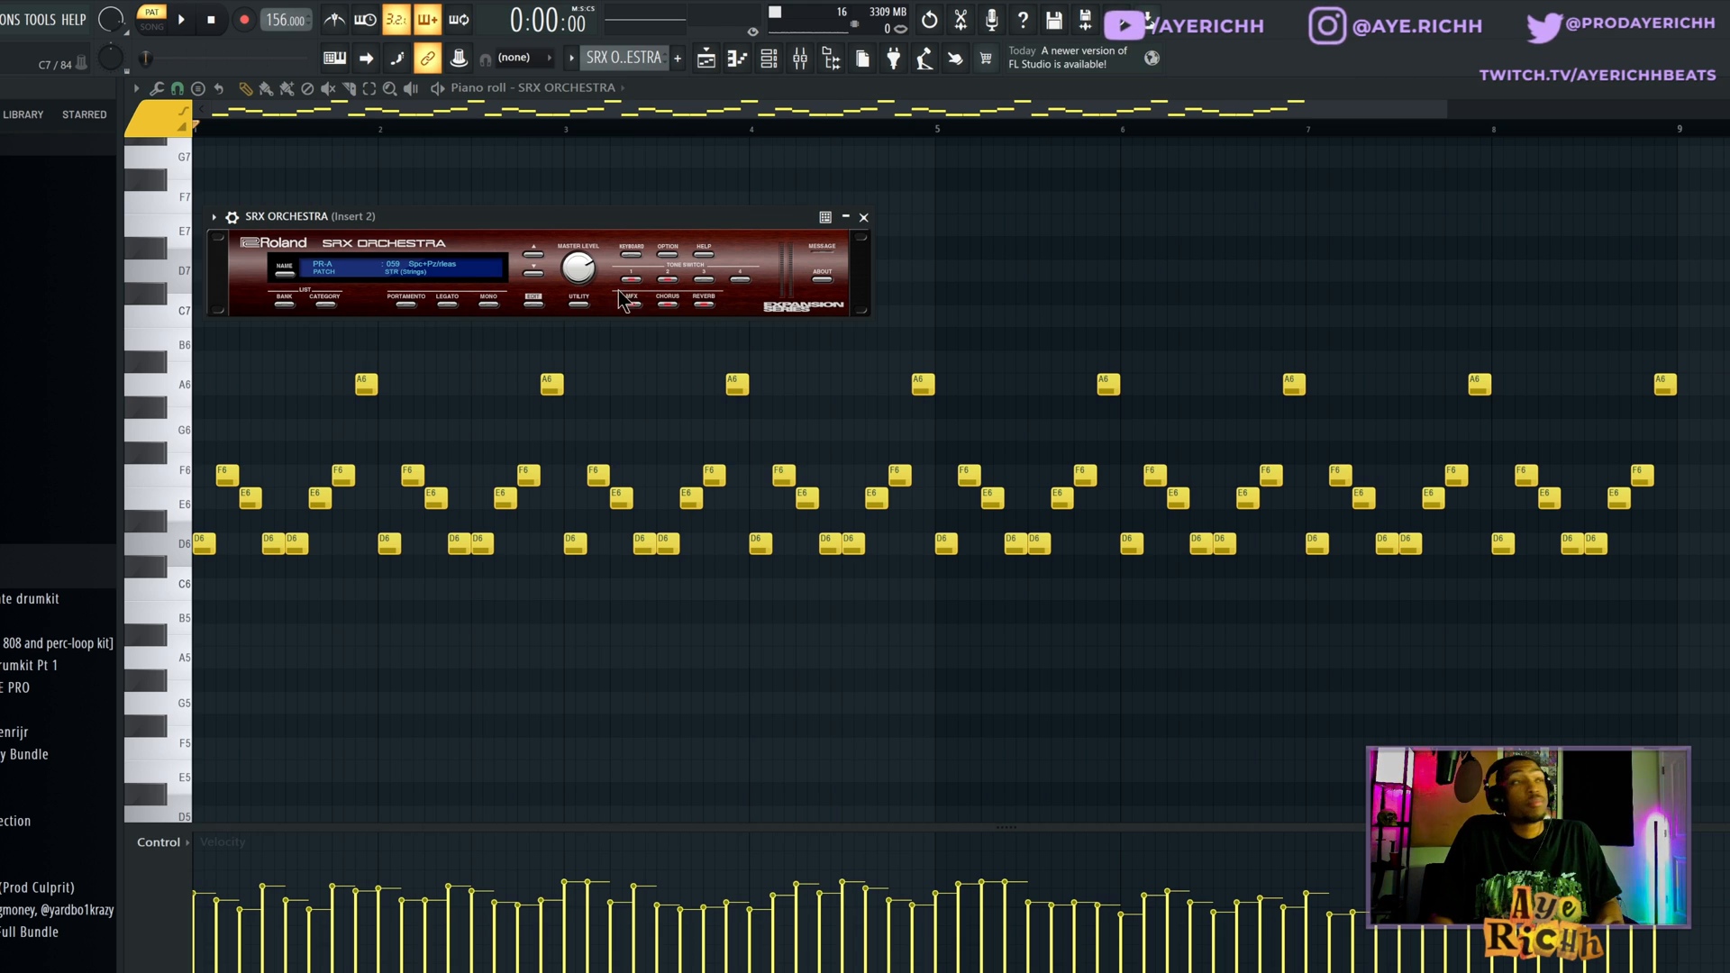
Step: Close the SRX ORCHESTRA plugin window and play its repeating D6, F6, E6 and A6 melody
left_click(863, 217)
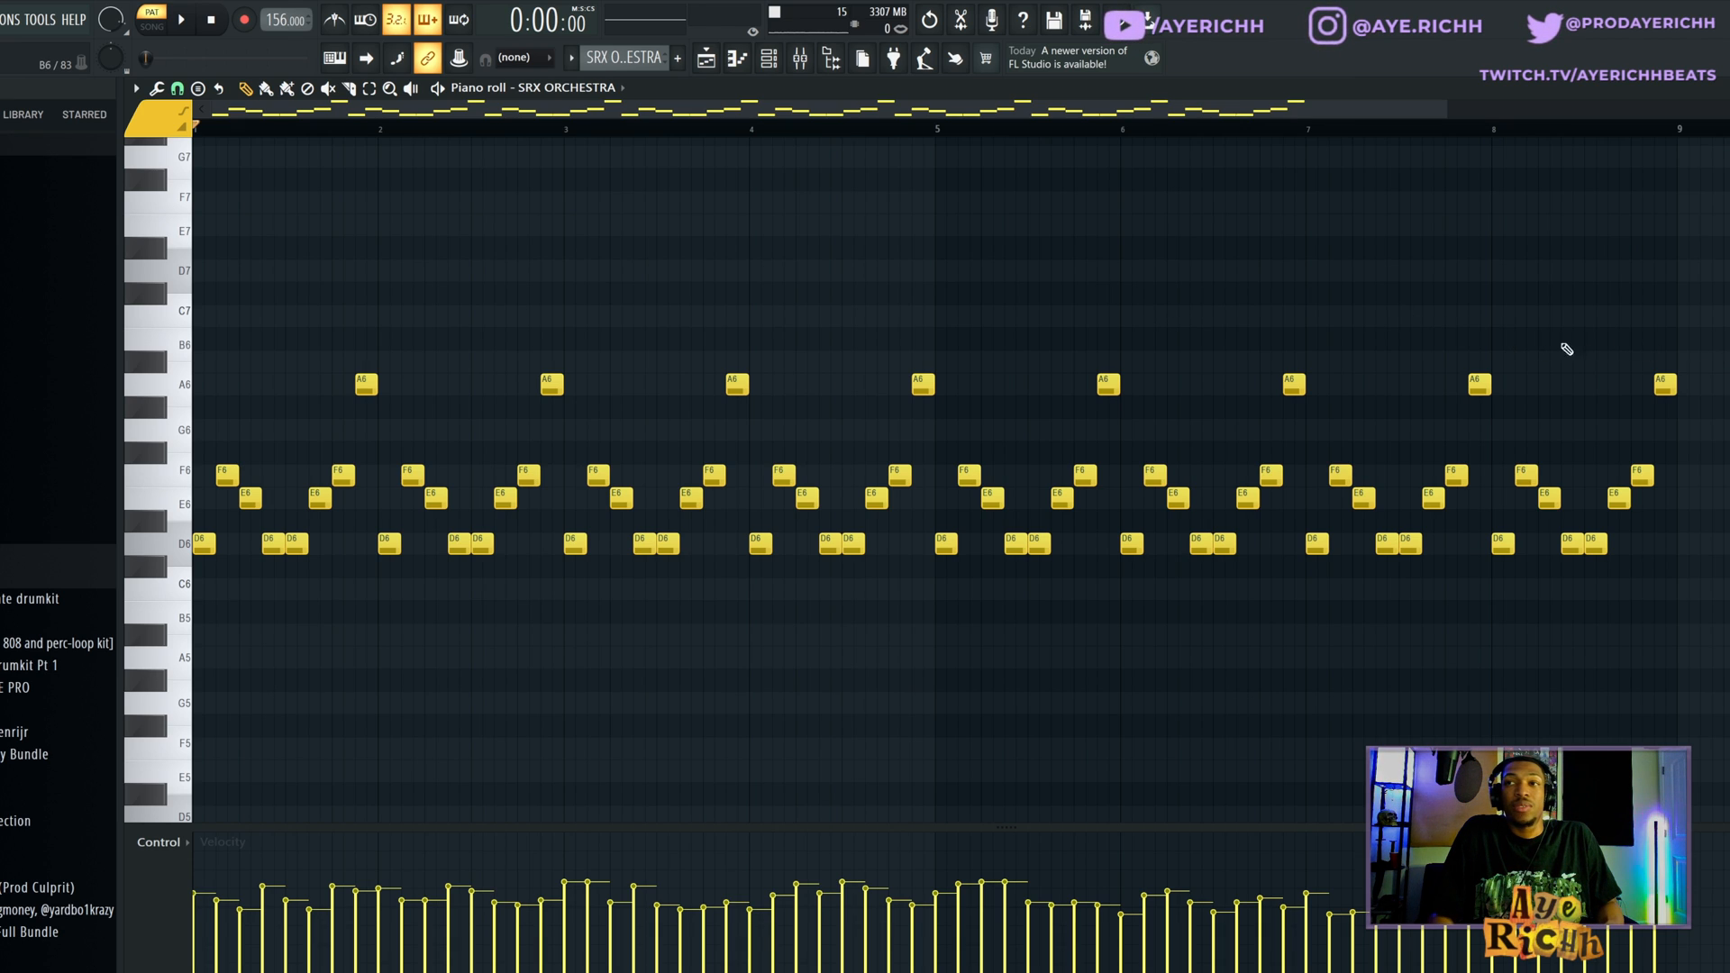
key("space")
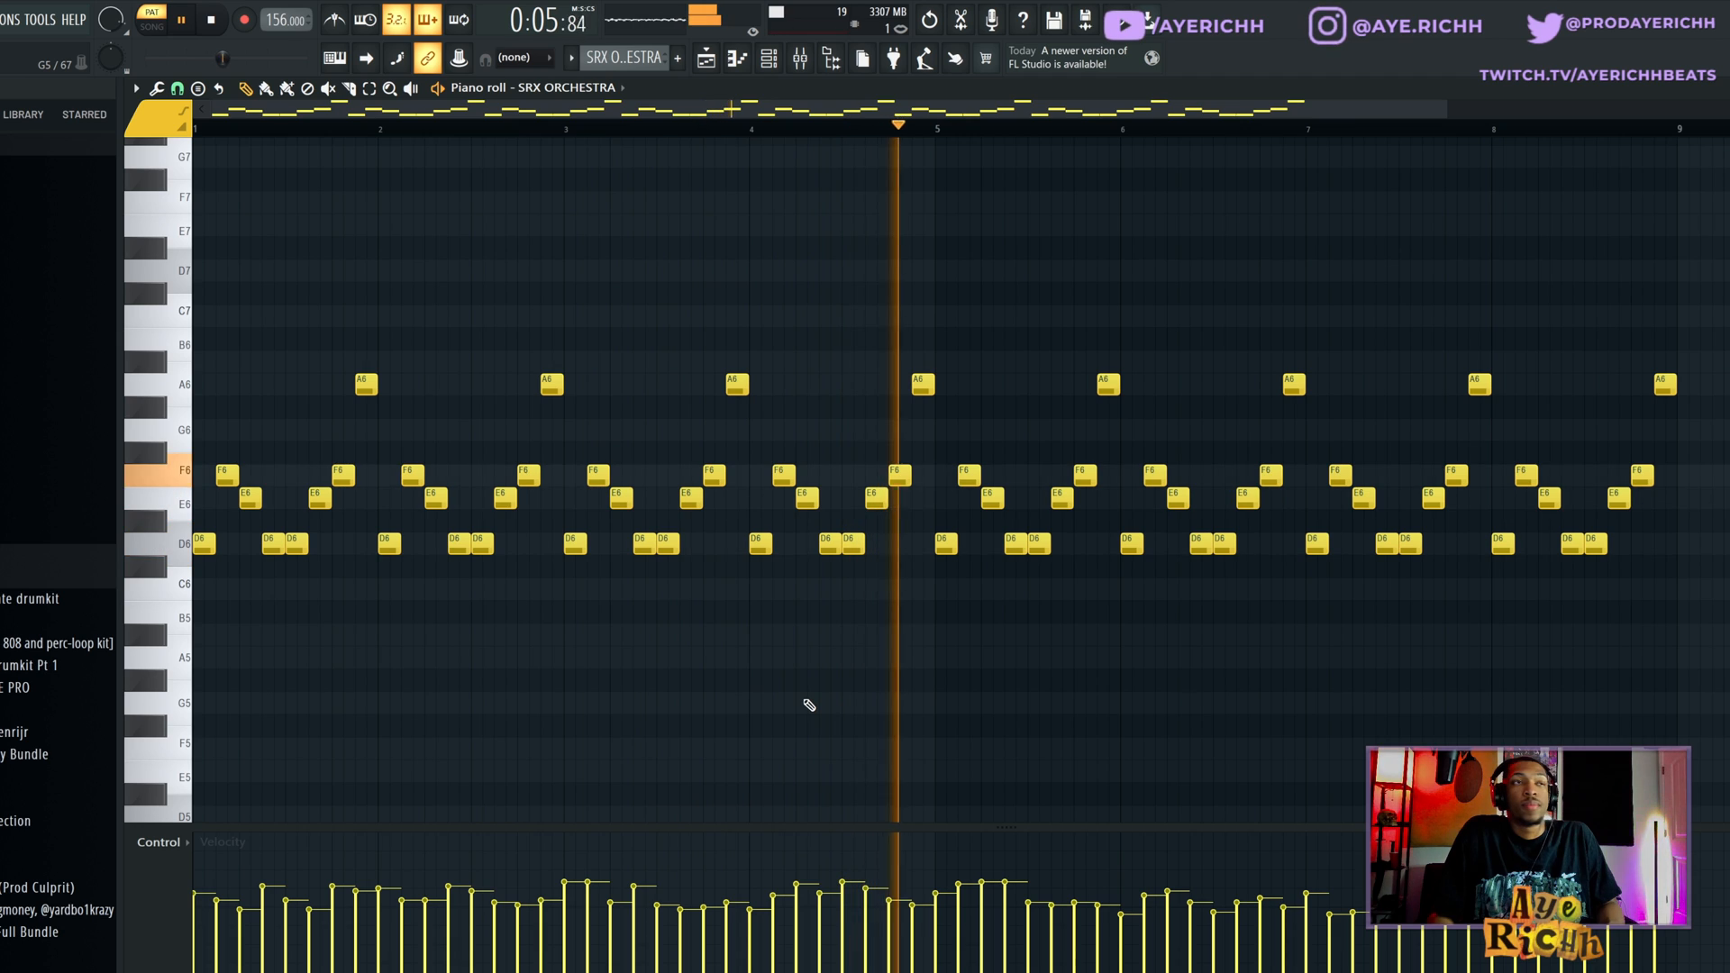
key("space")
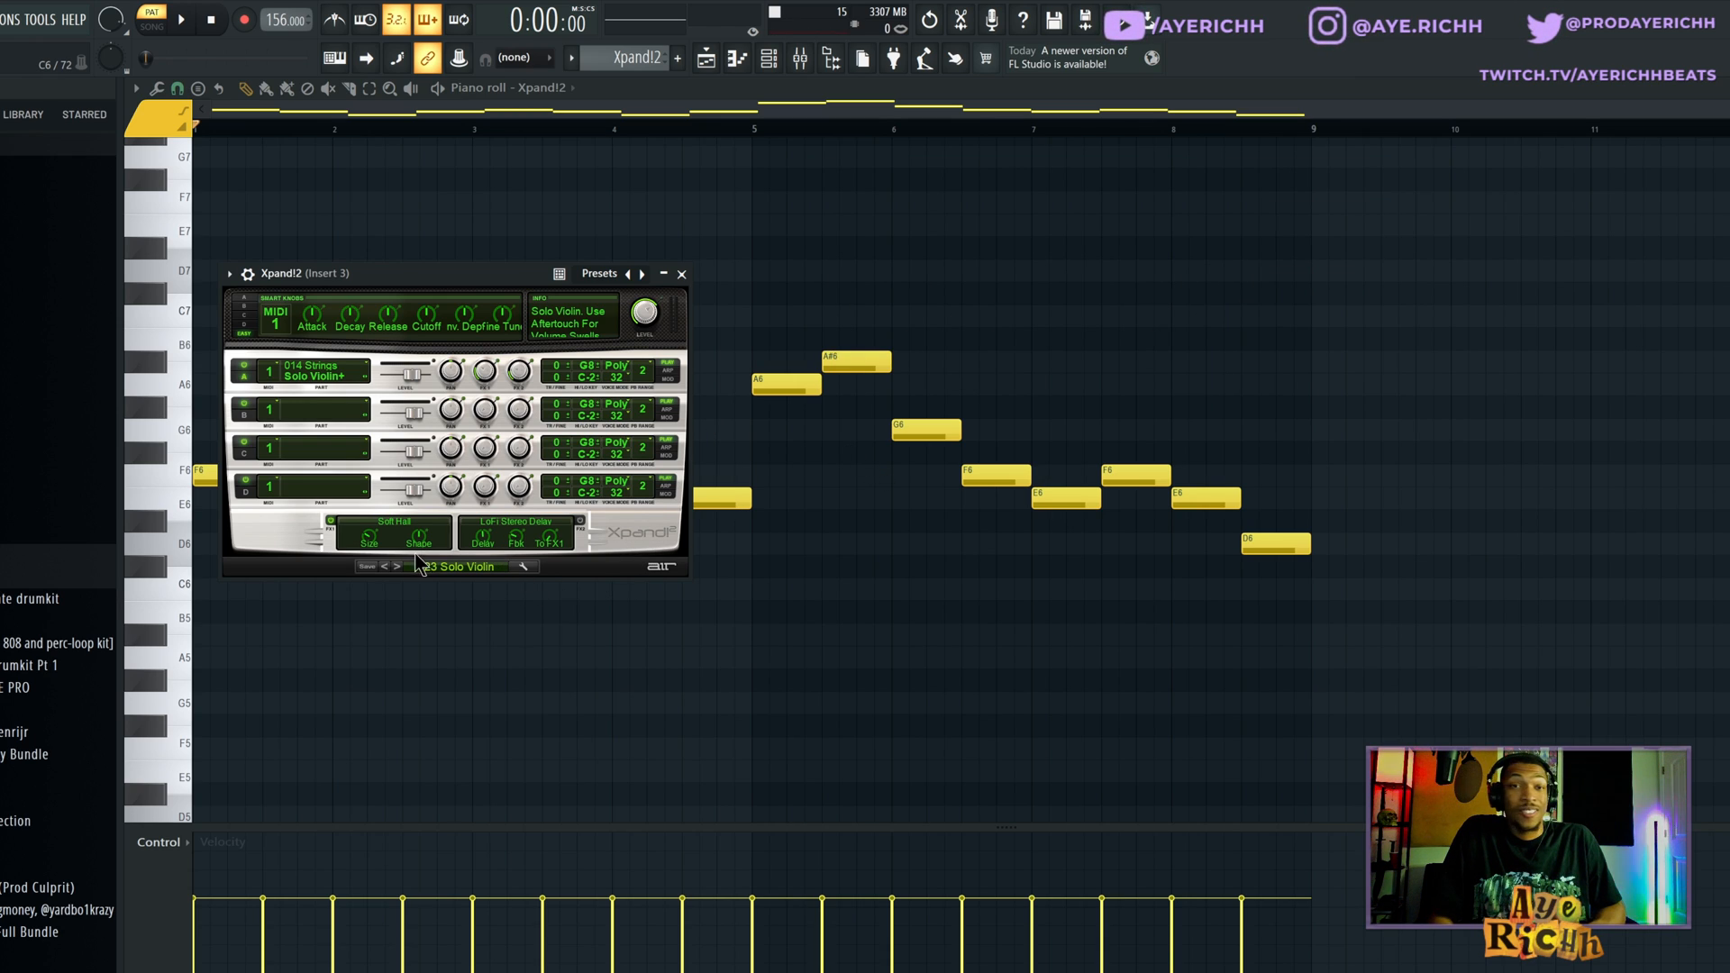
Step: Close the Xpand!2 Solo Violin window, then examine its melody phrase by phrase and play it
left_click(681, 274)
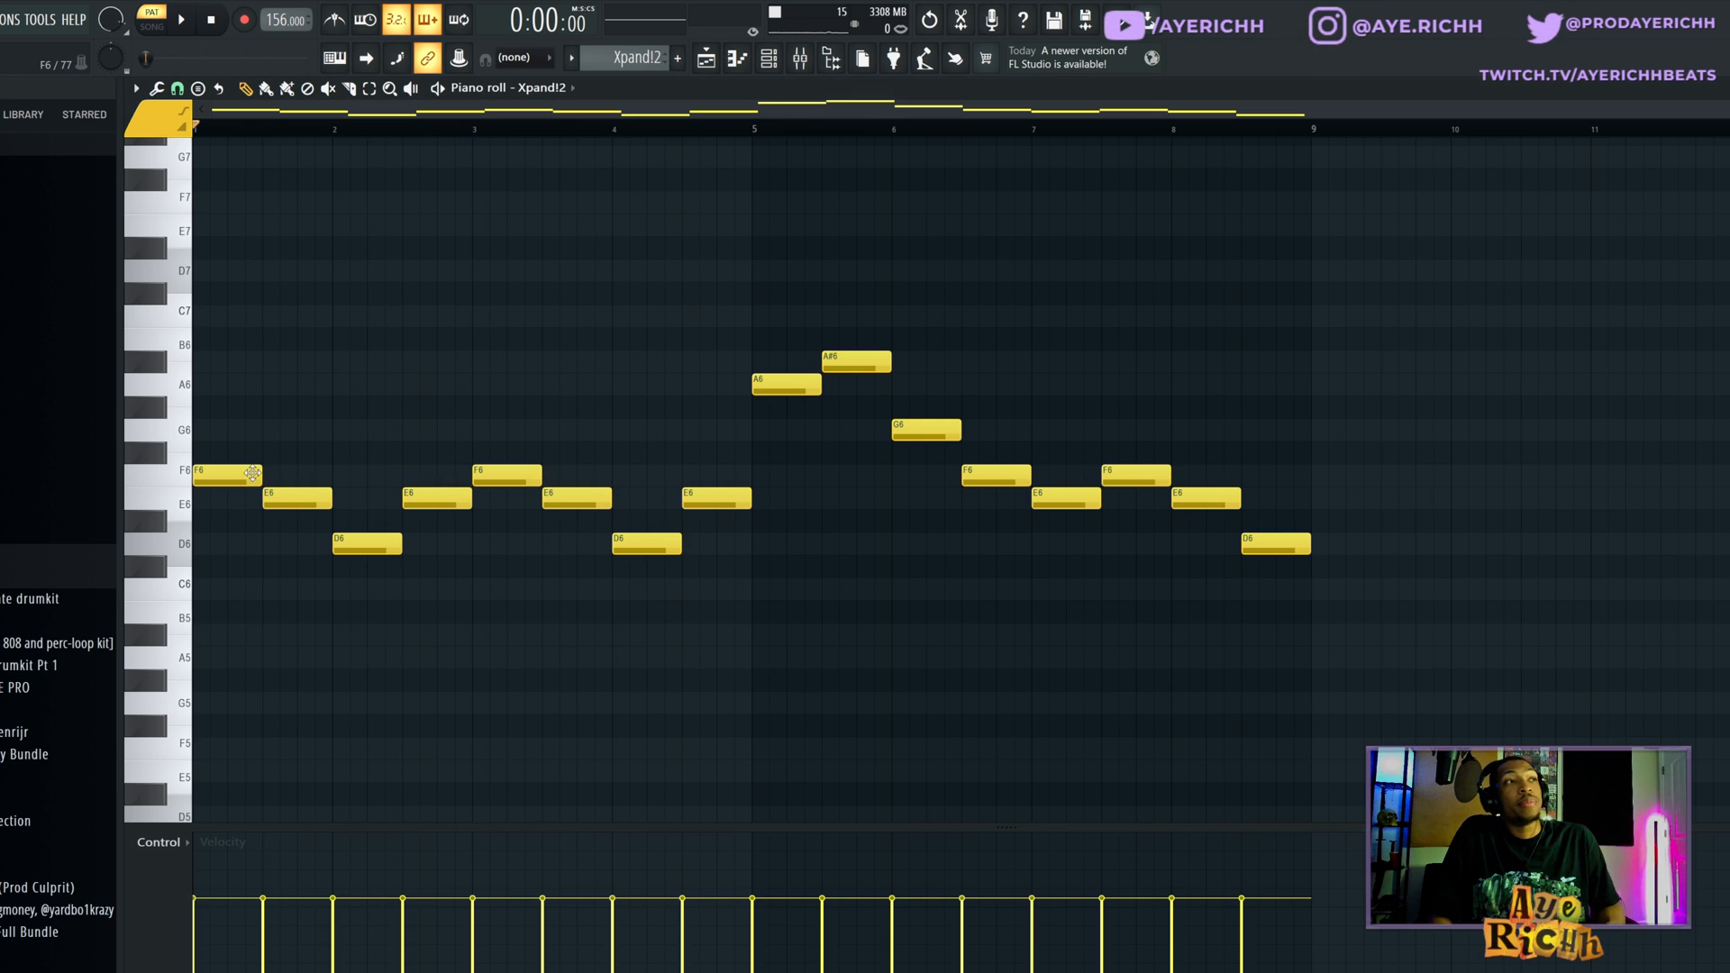
left_click_drag(236, 448, 329, 555)
left_click_drag(431, 534, 320, 577)
left_click_drag(463, 444, 539, 514)
left_click_drag(629, 444, 703, 551)
left_click_drag(779, 305, 1167, 535)
left_click(1030, 656, "ctrl")
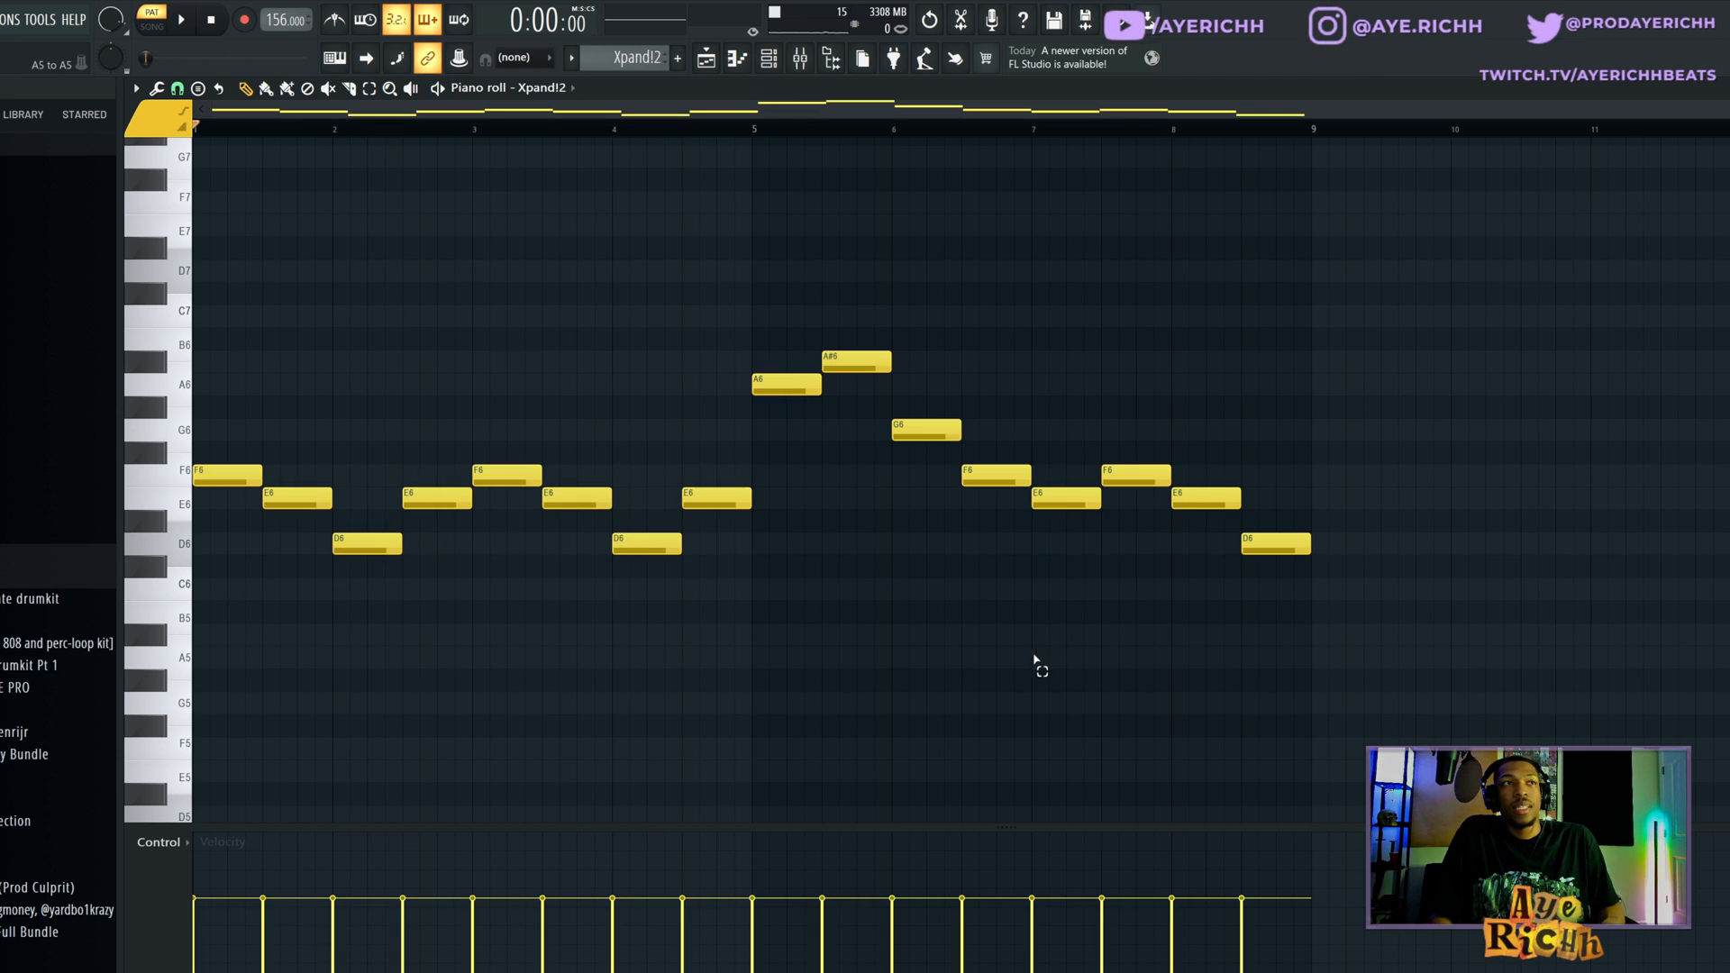
key("space")
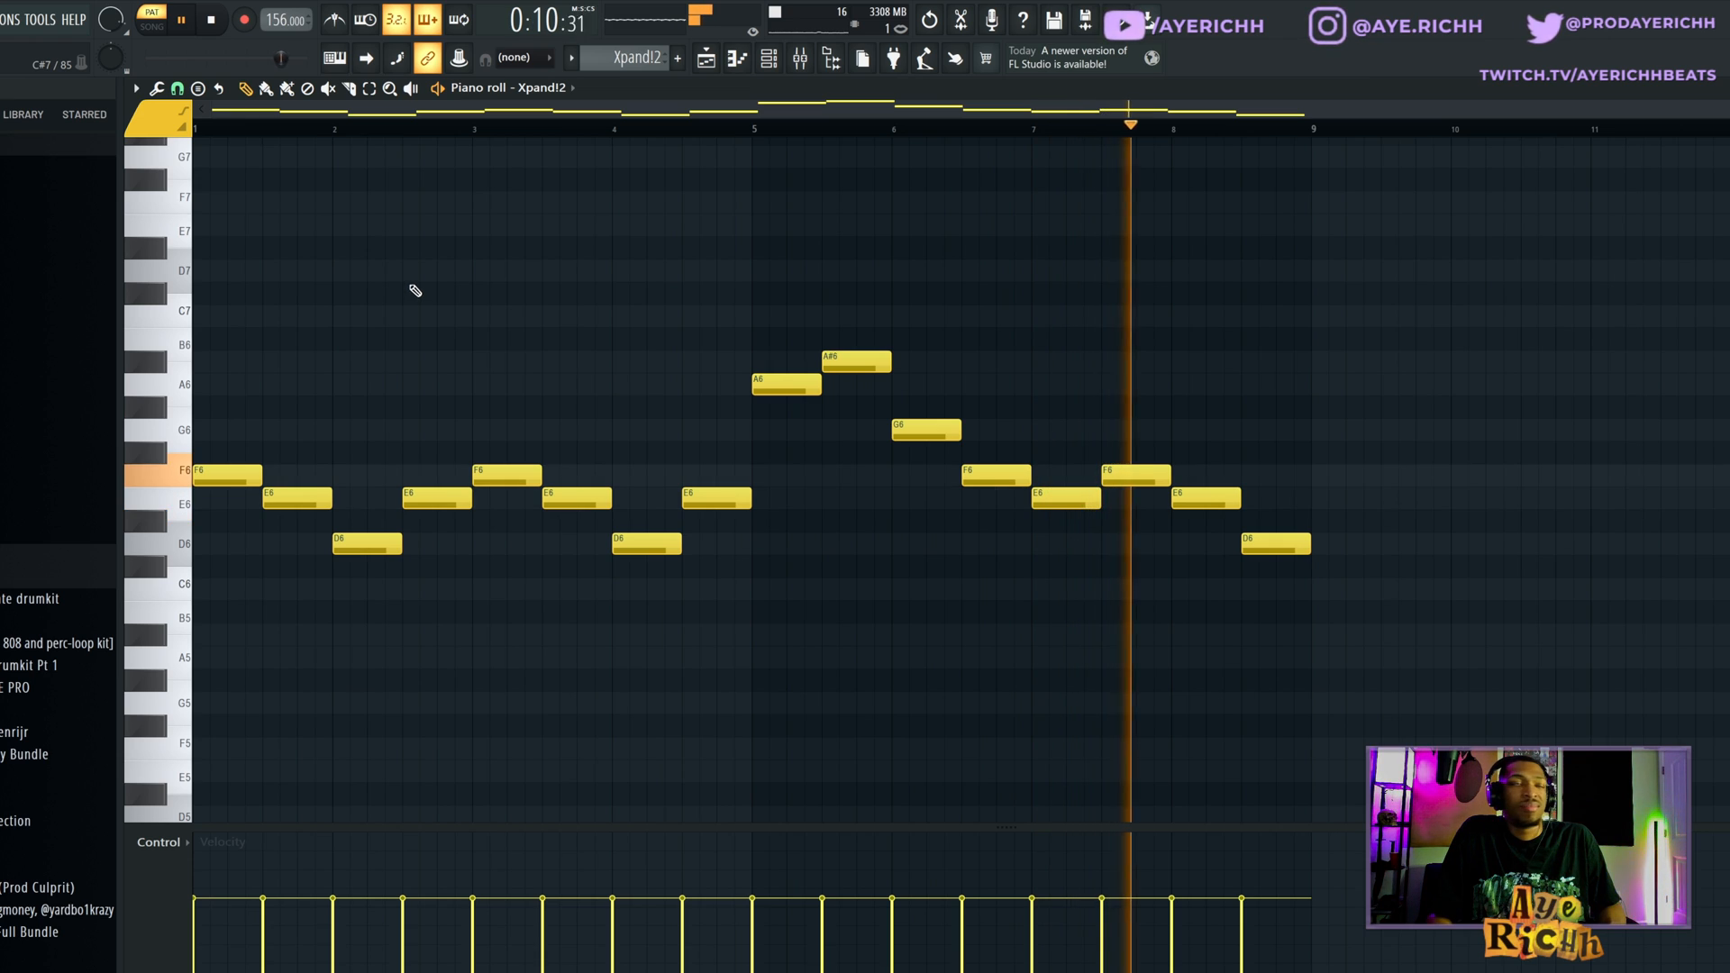
key("space")
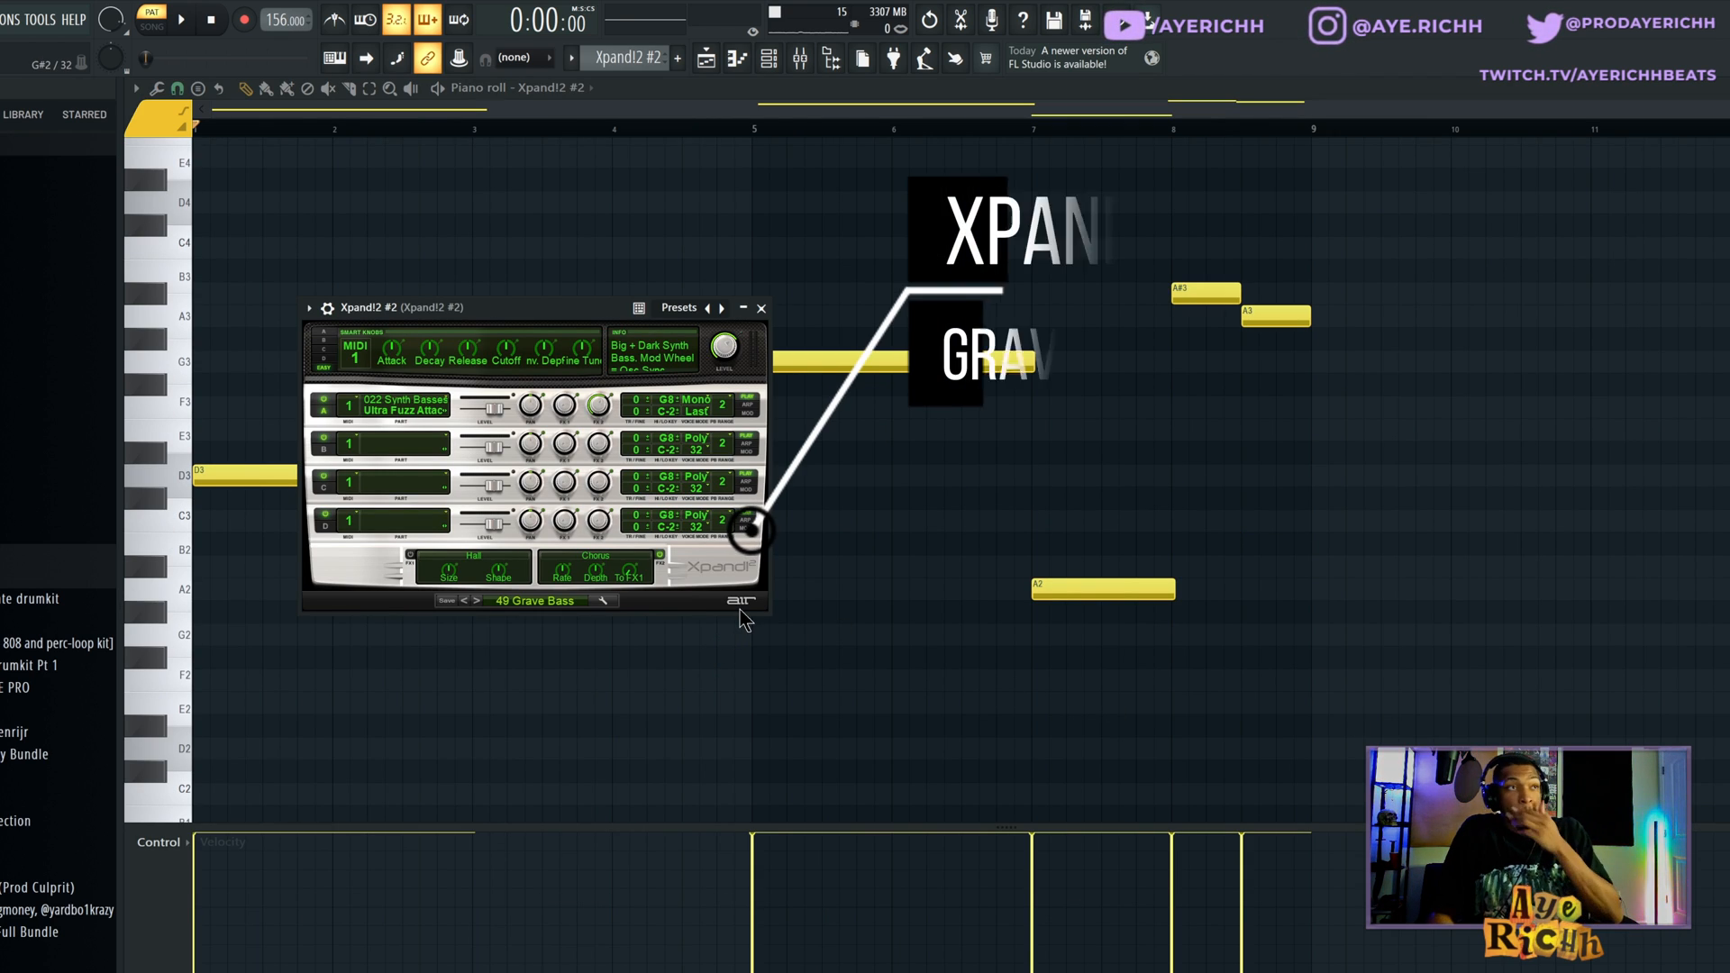
Step: Close the Xpand!2 #2 Grave Bass window and play its bass line, and play the melodic arrangement in the playlist
left_click(761, 309)
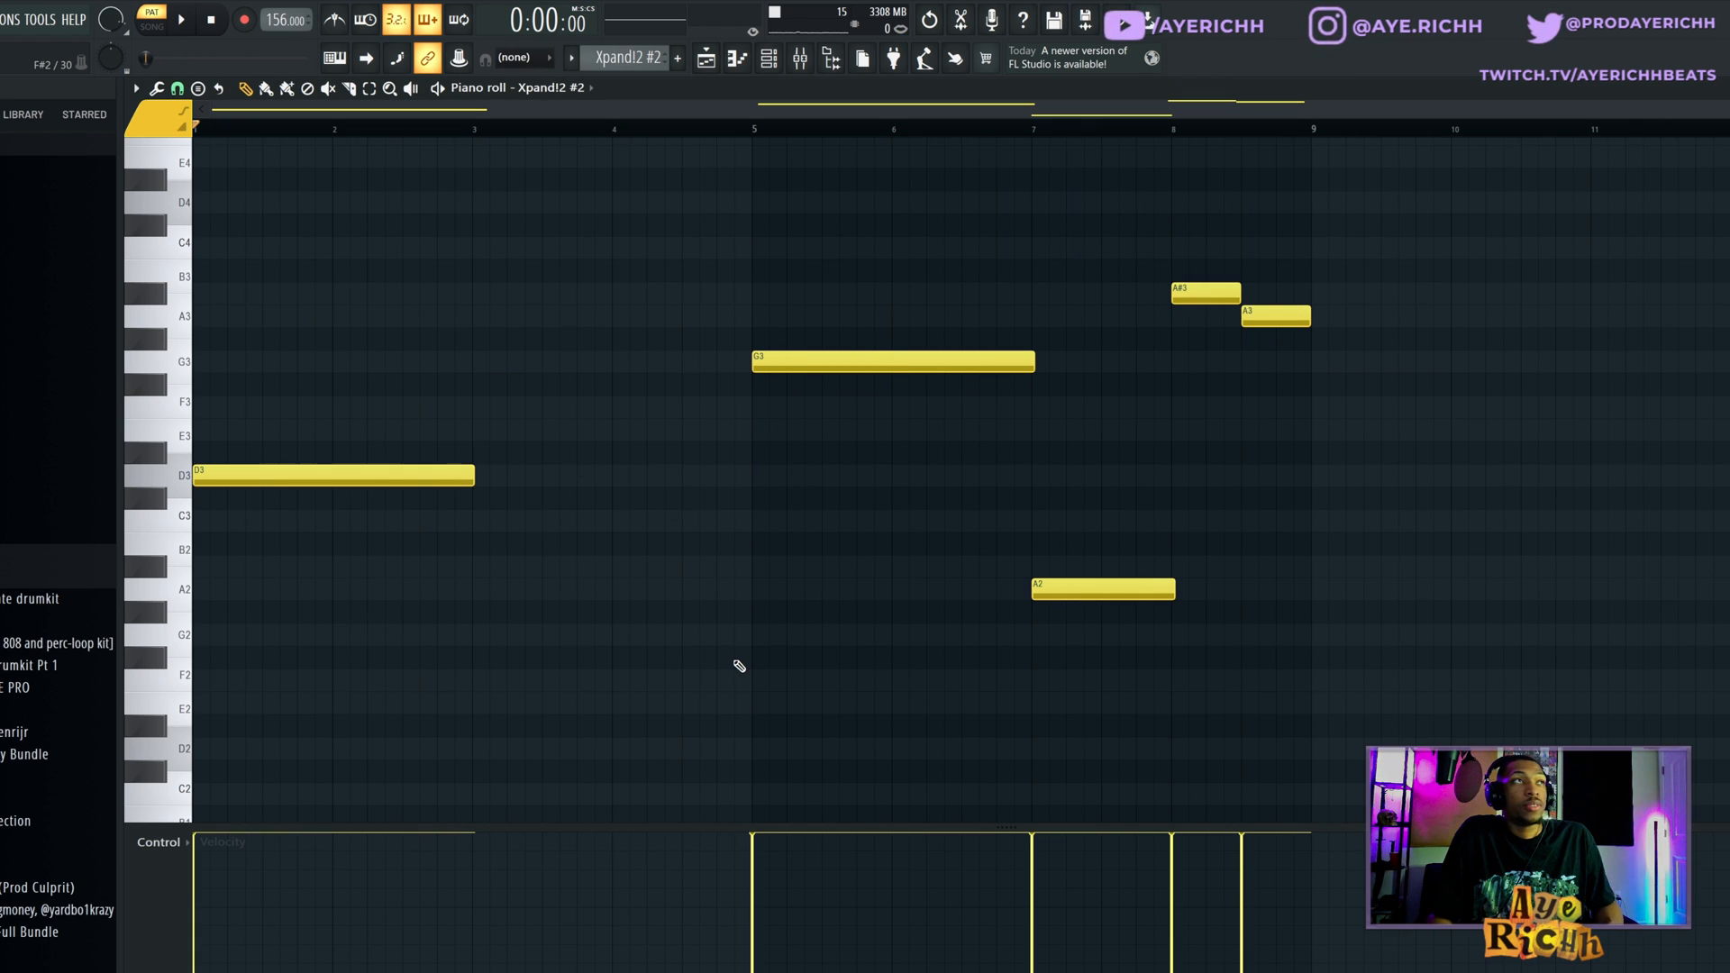
key("space")
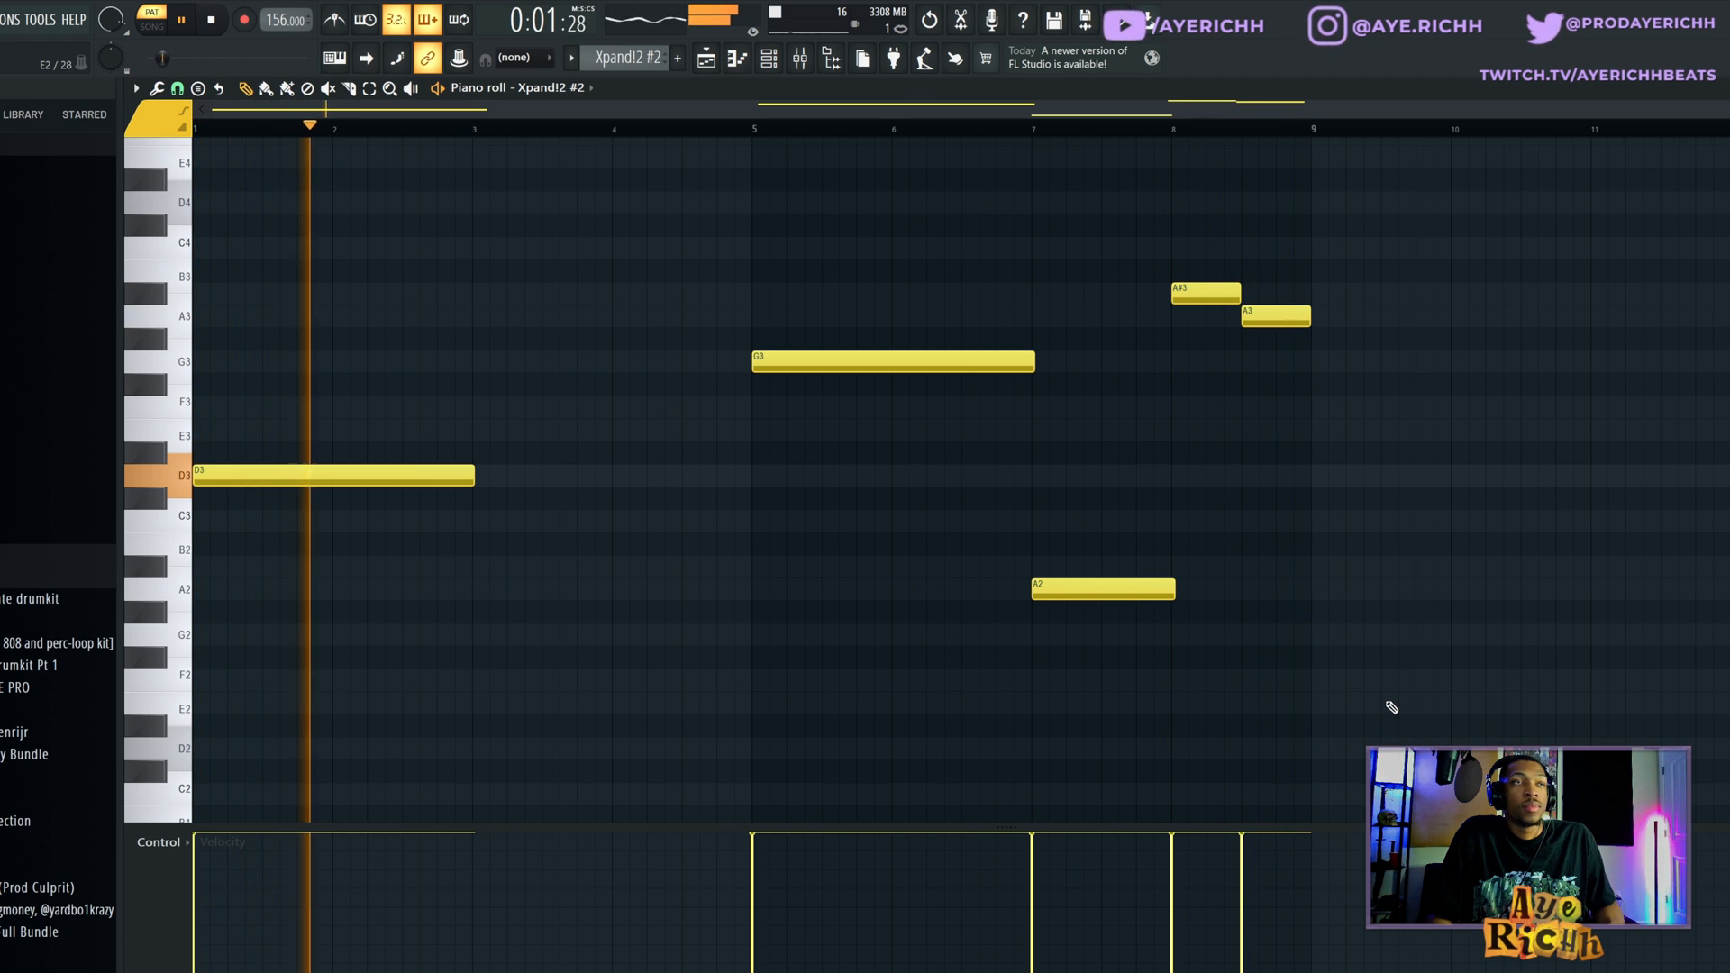
key("space")
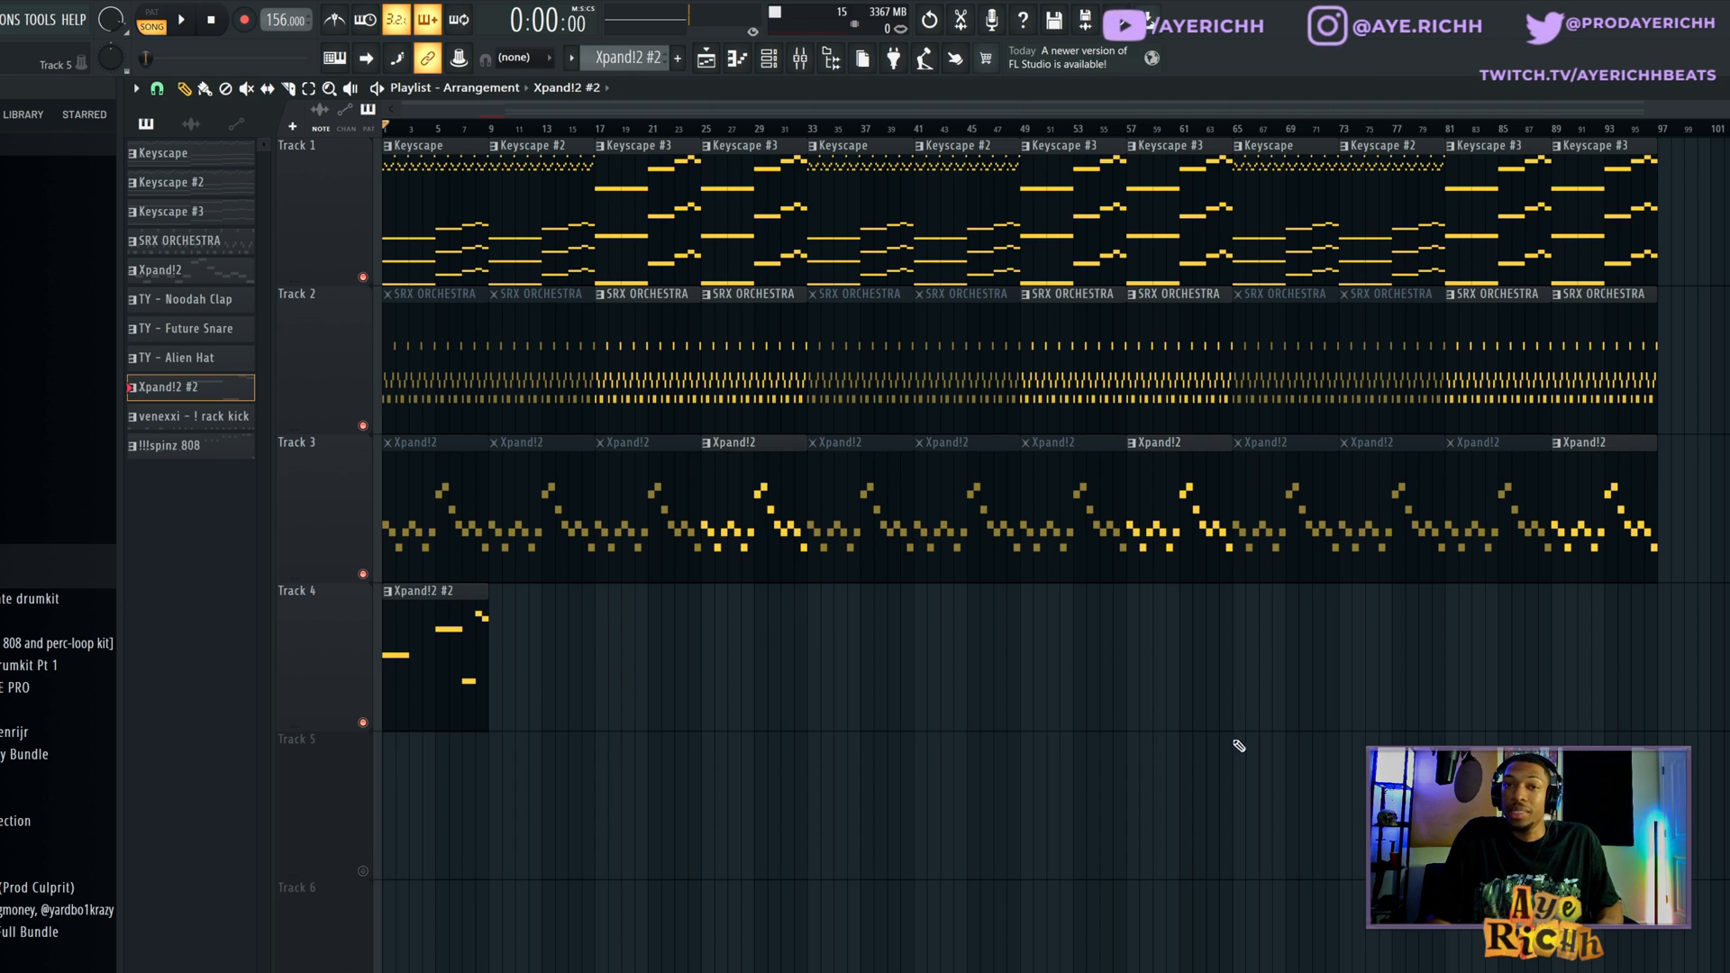
key("space")
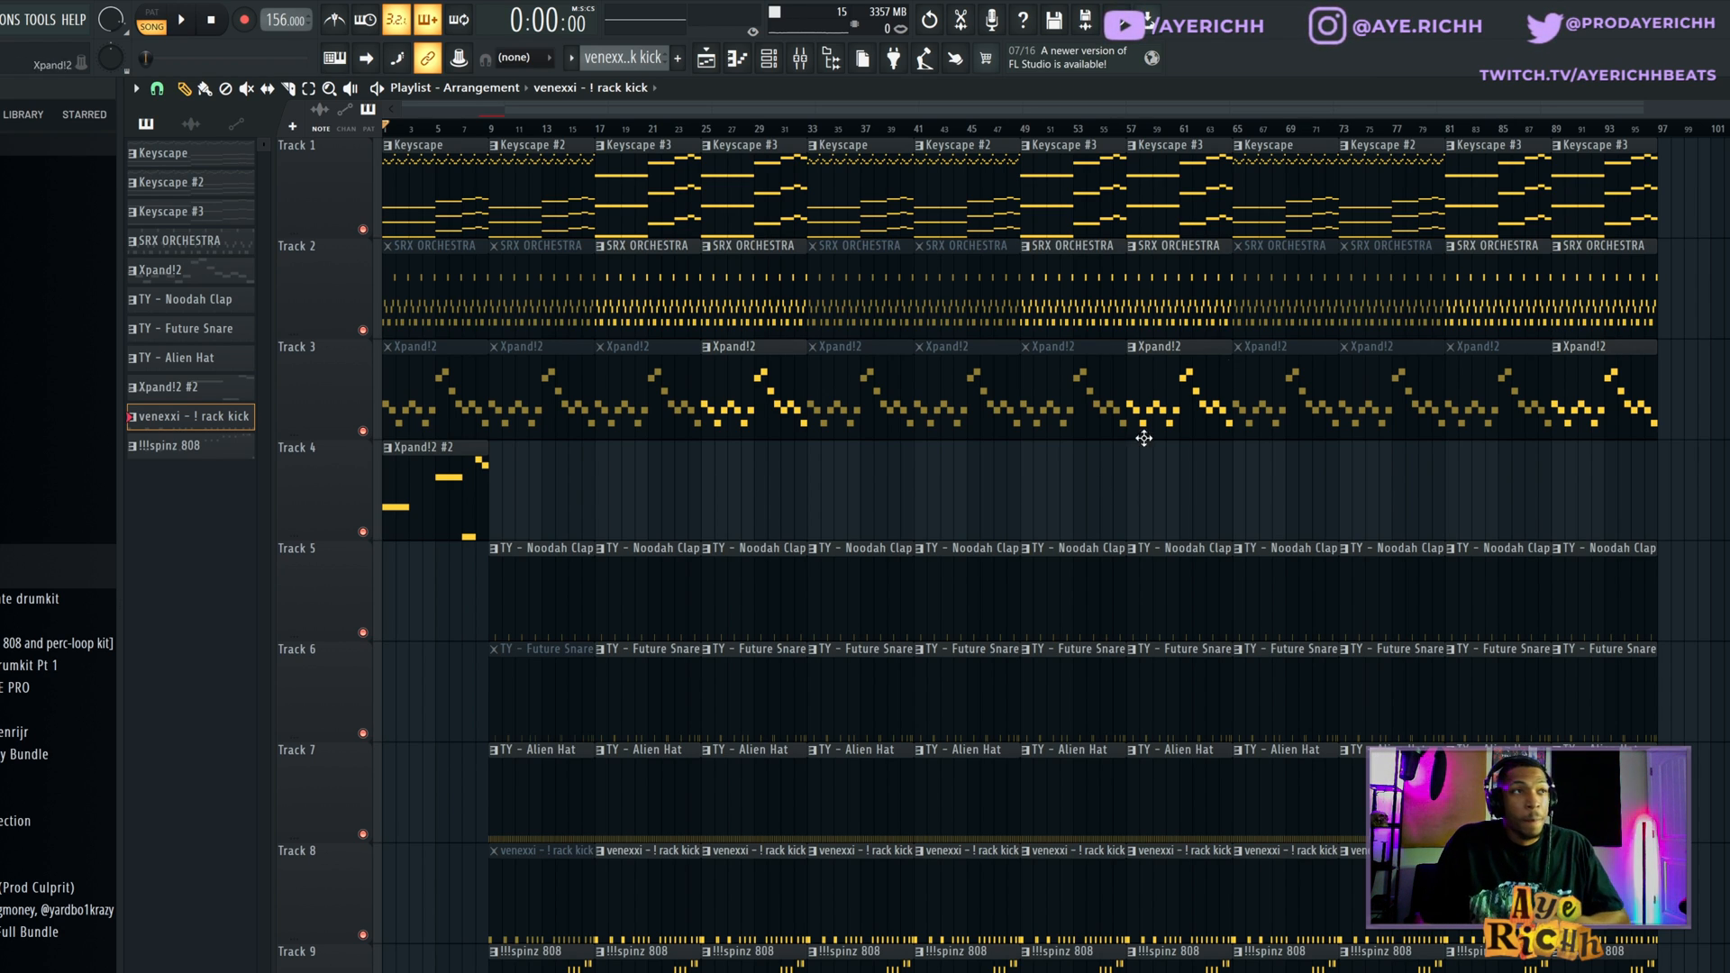
Step: Open the TY - Noodah Clap pattern in the piano roll and play it in pattern mode
left_click(533, 590)
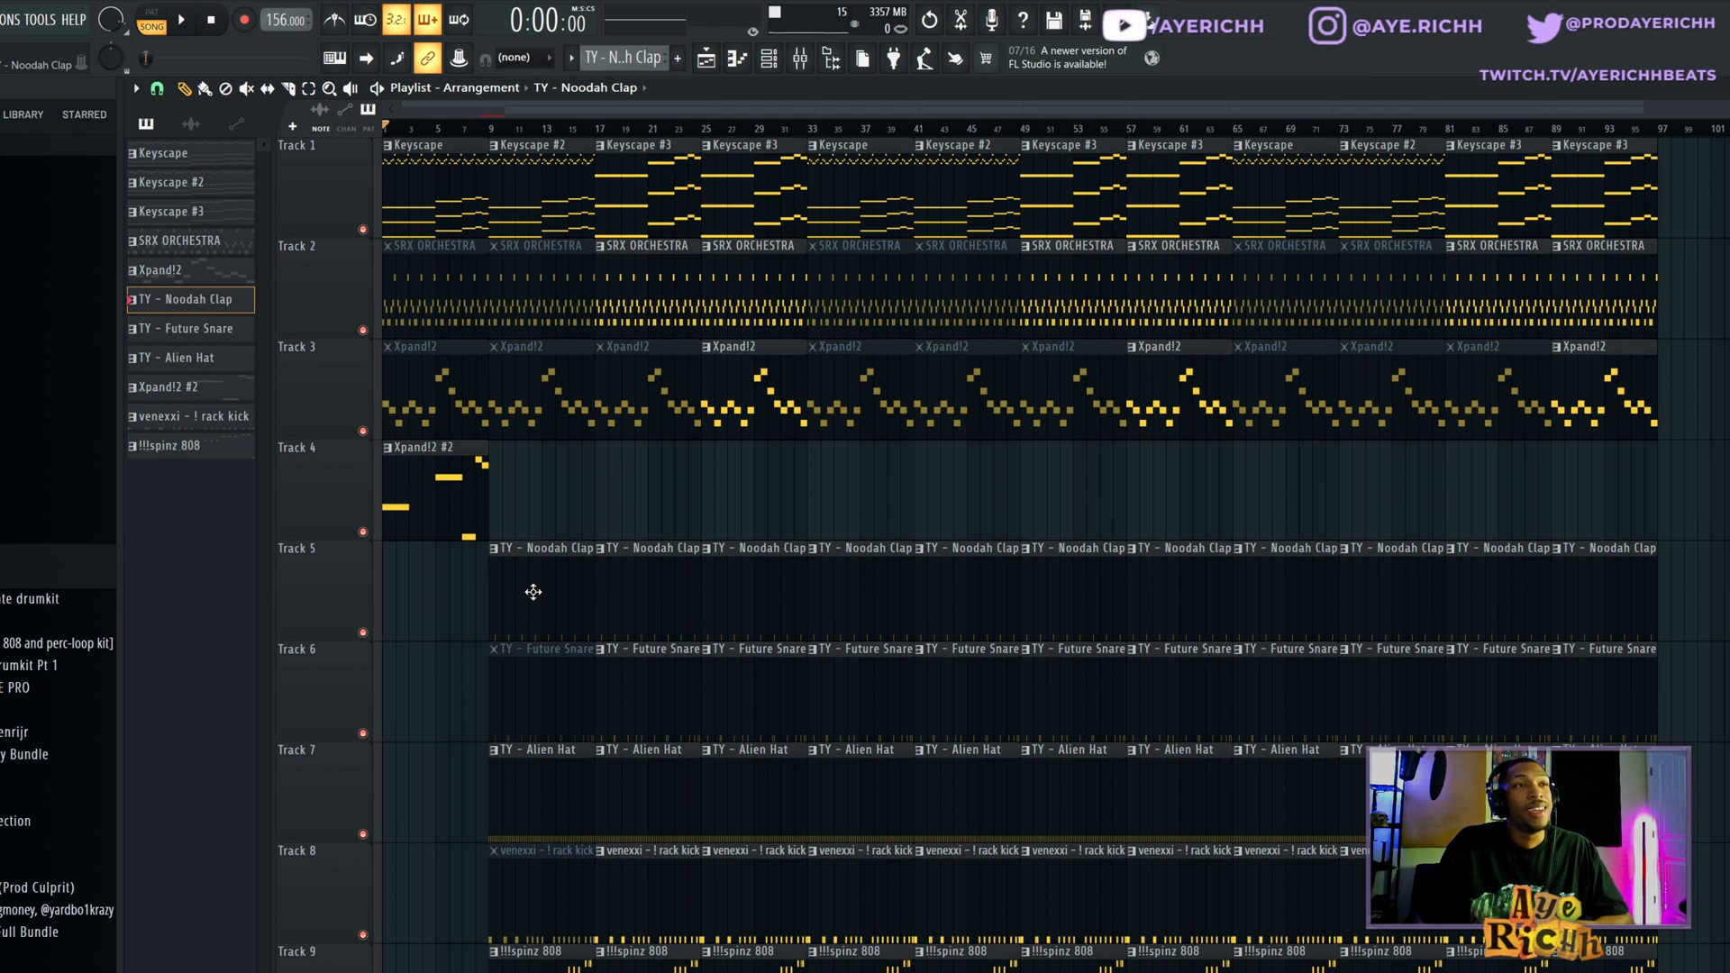
double_click(532, 585)
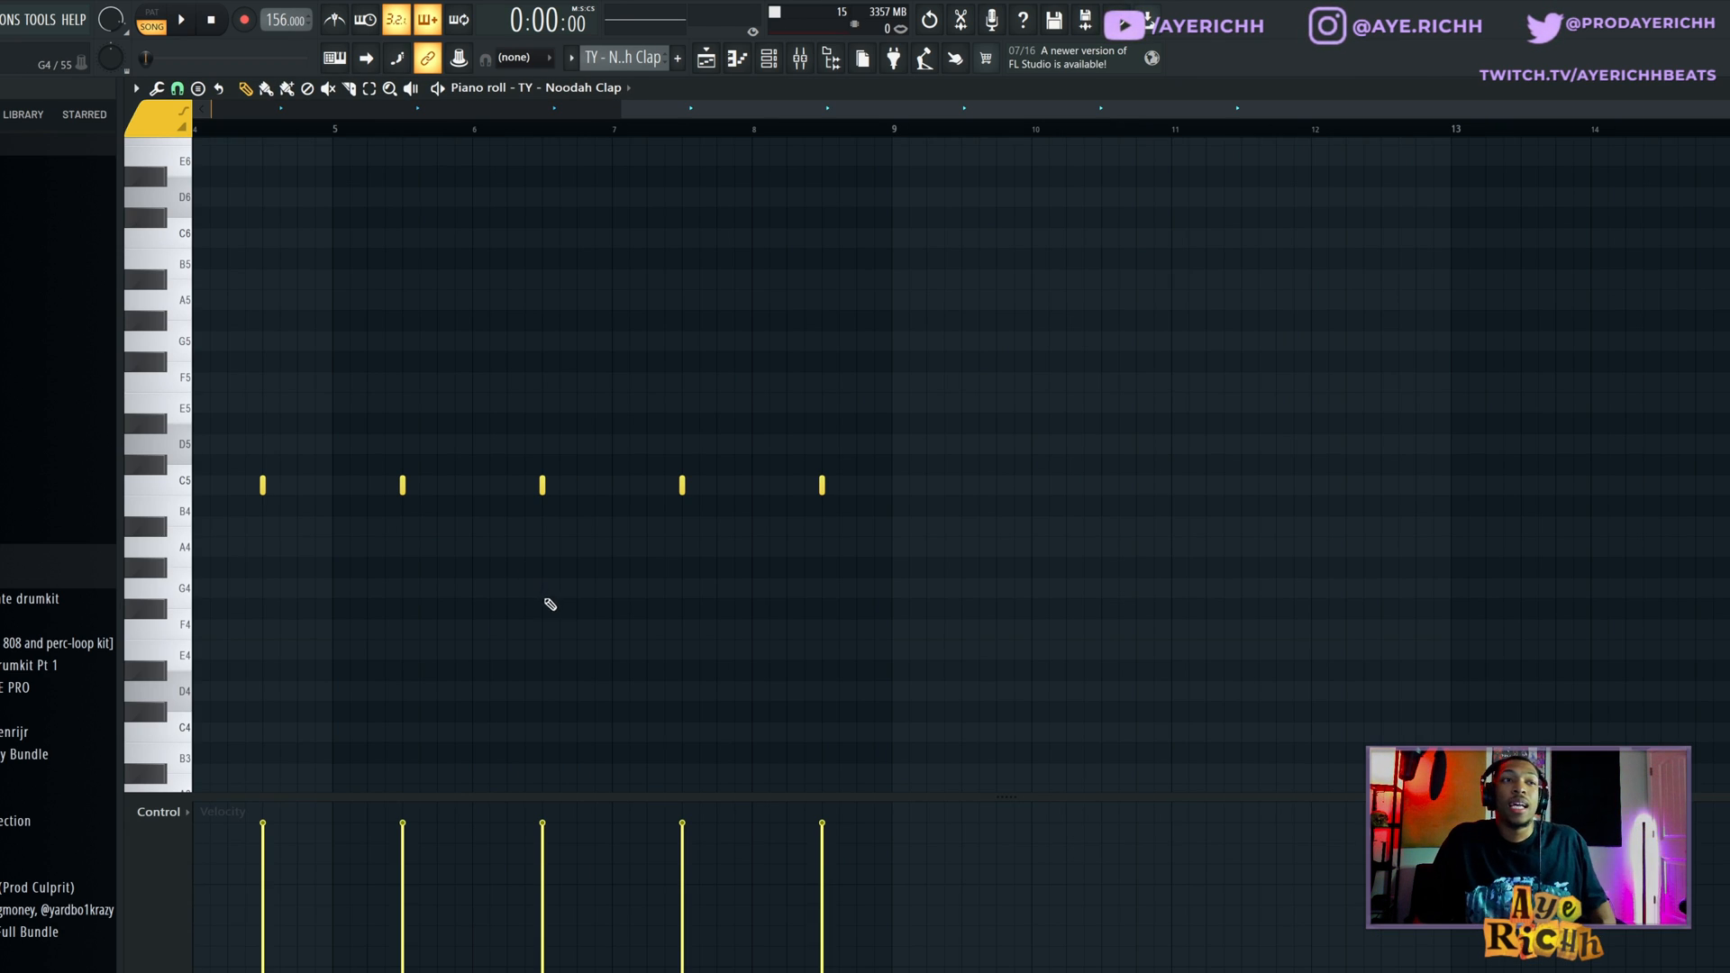
scroll(567, 618, "left", 3)
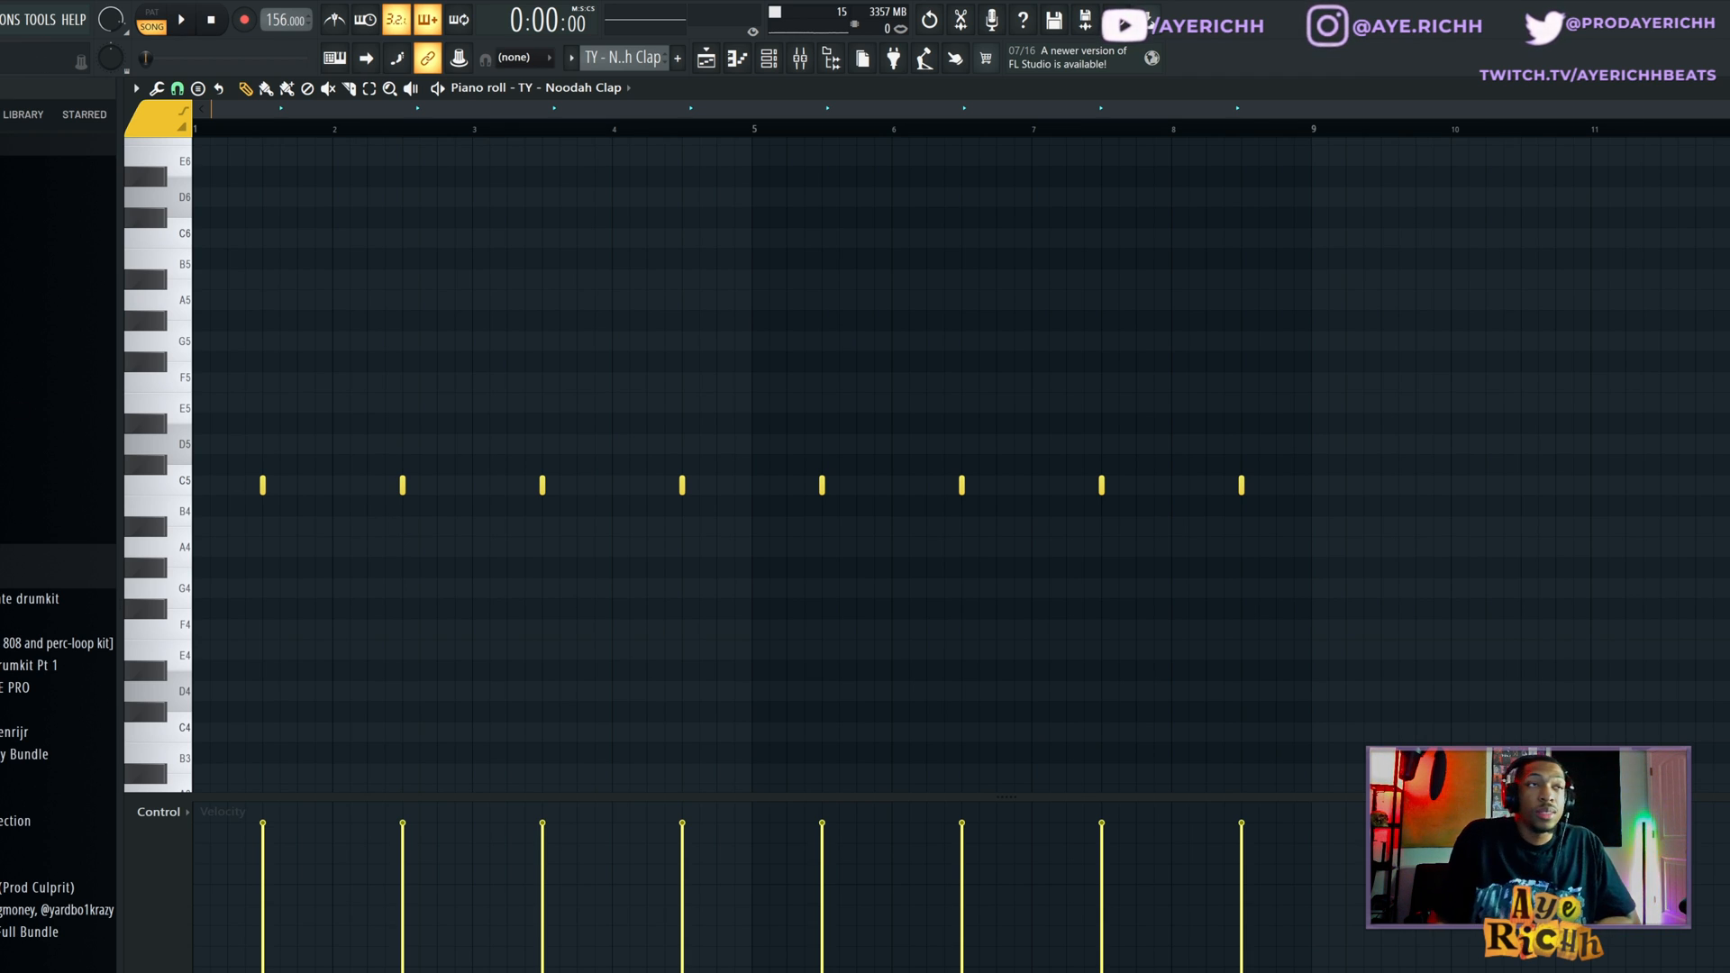
left_click(152, 13)
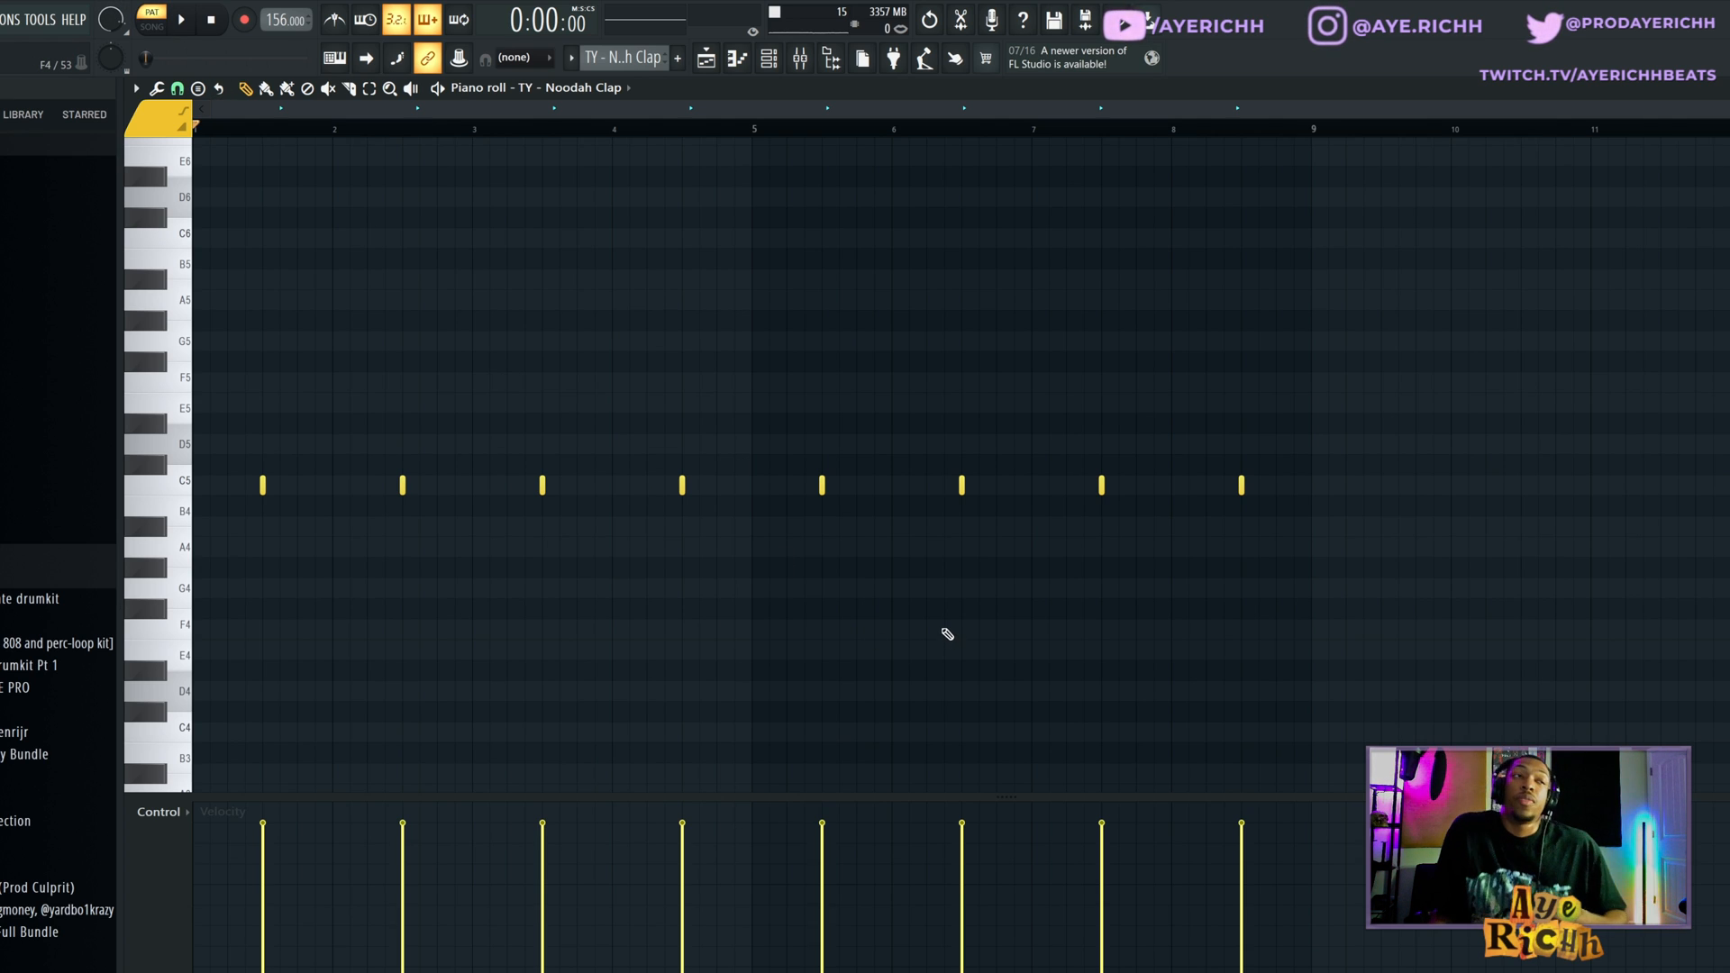
key("space")
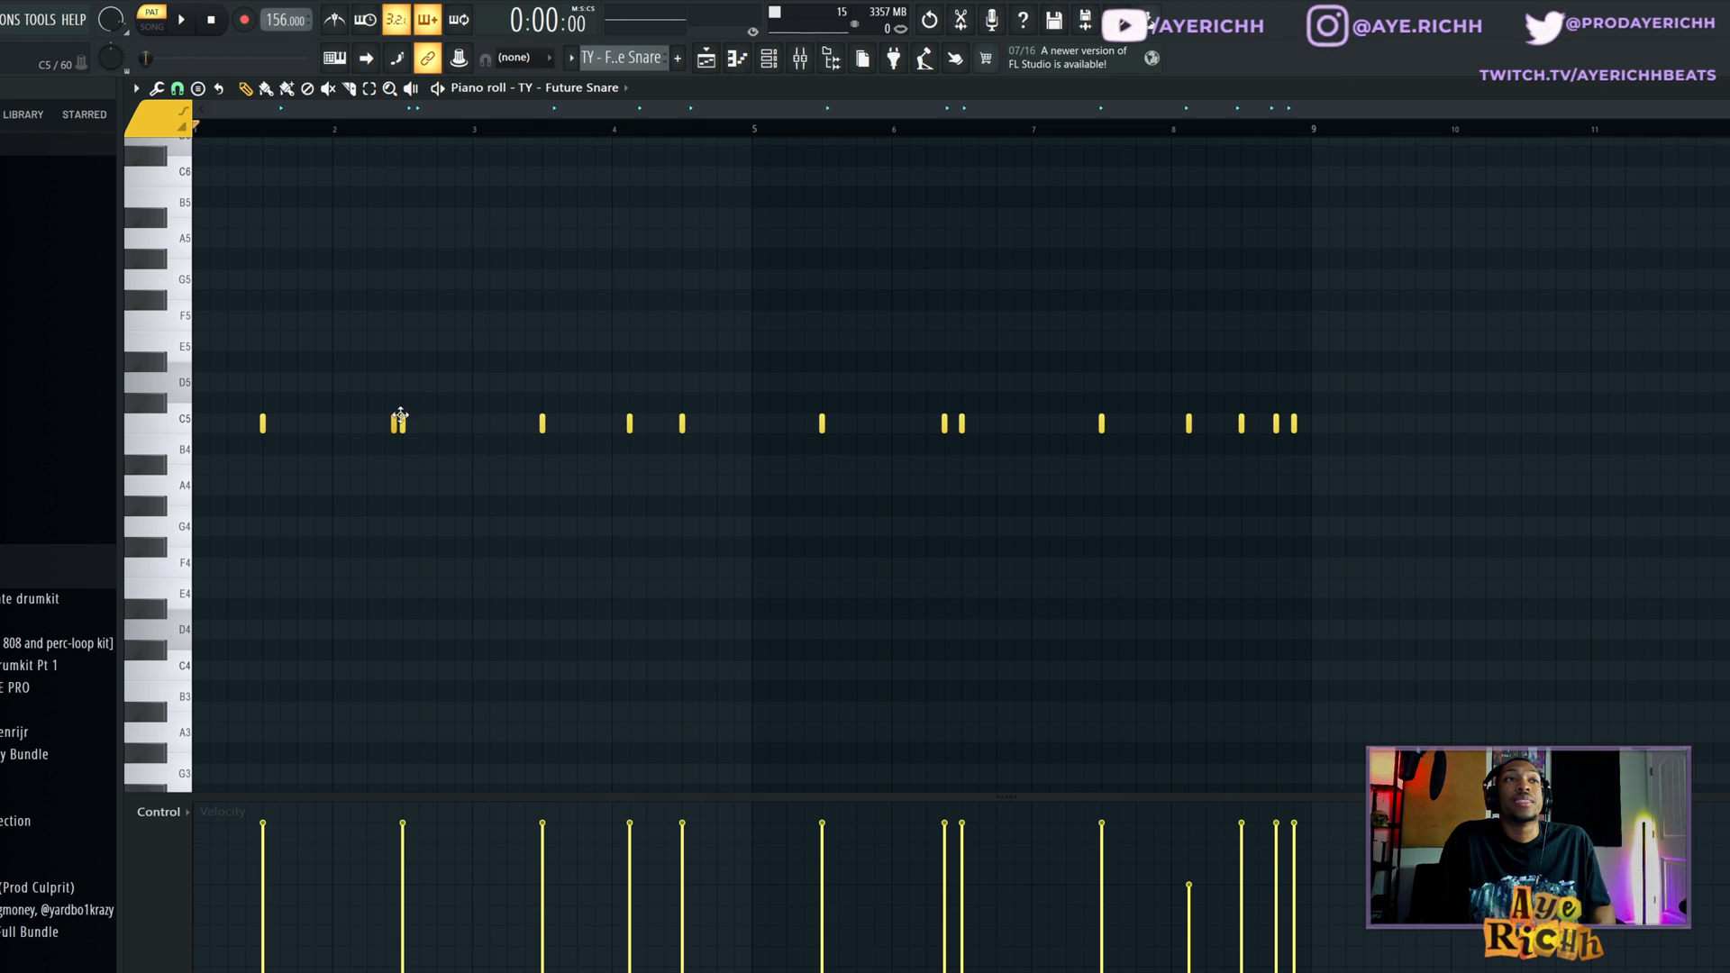
Step: Select the extra Future Snare note just before the bar 2 hit and enlarge the velocity lane to inspect its level
scroll(417, 460, "down", 1)
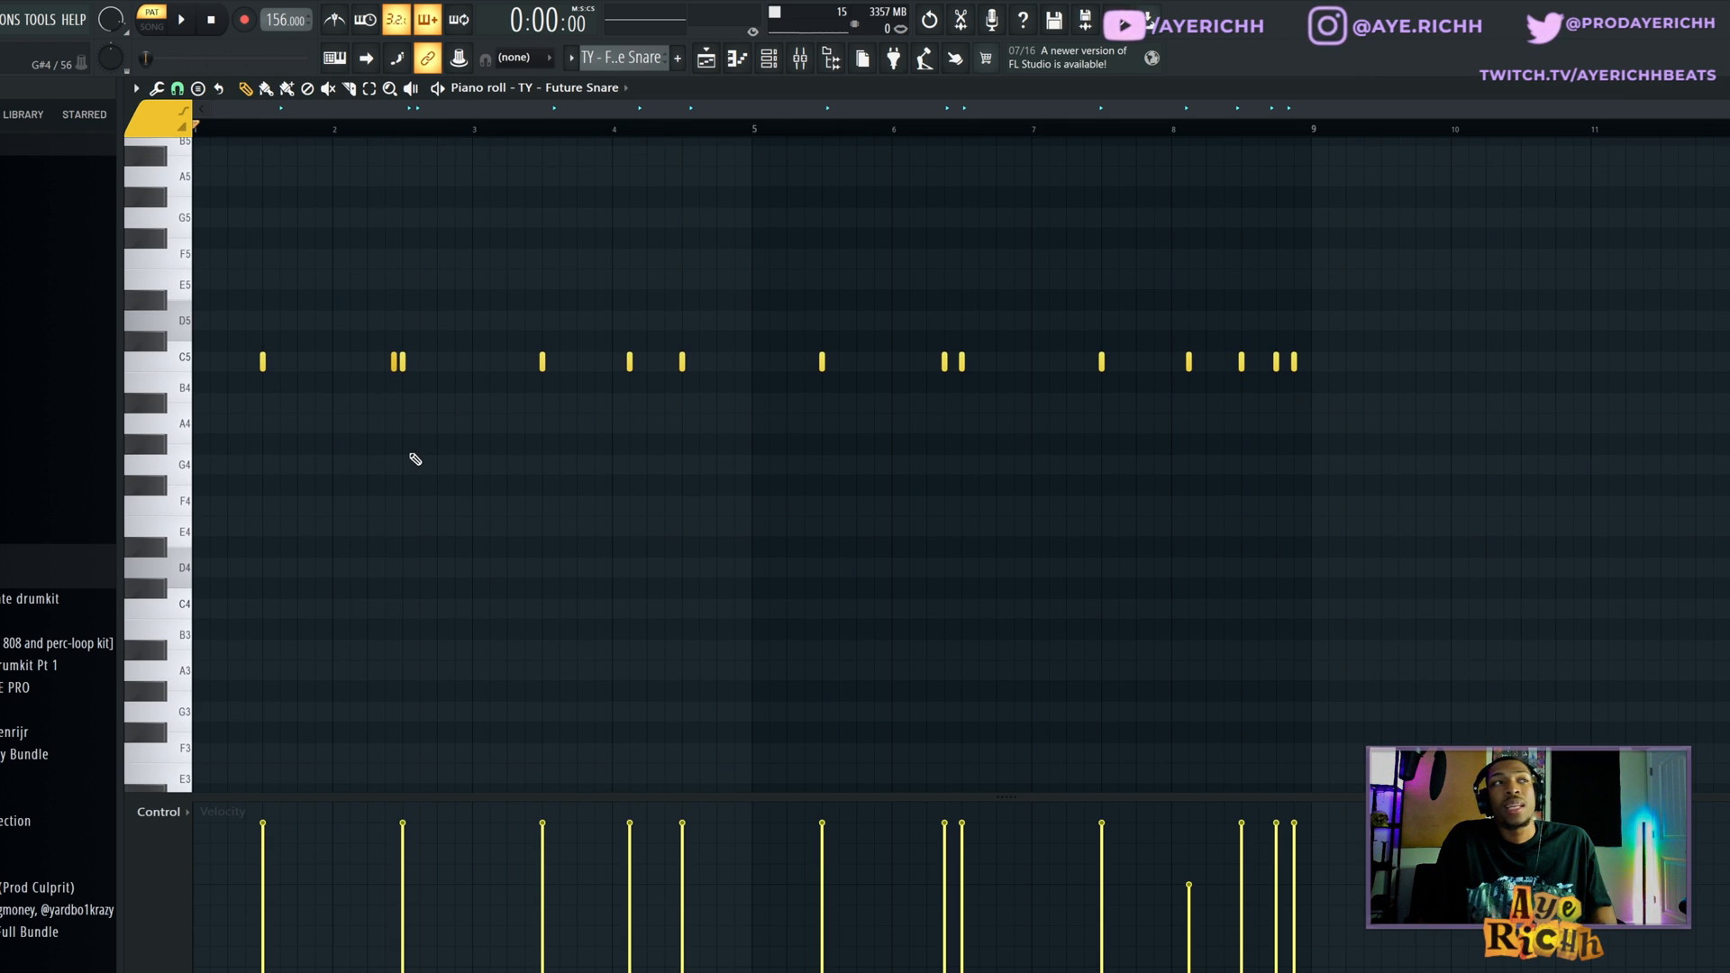
left_click_drag(391, 360, 396, 390)
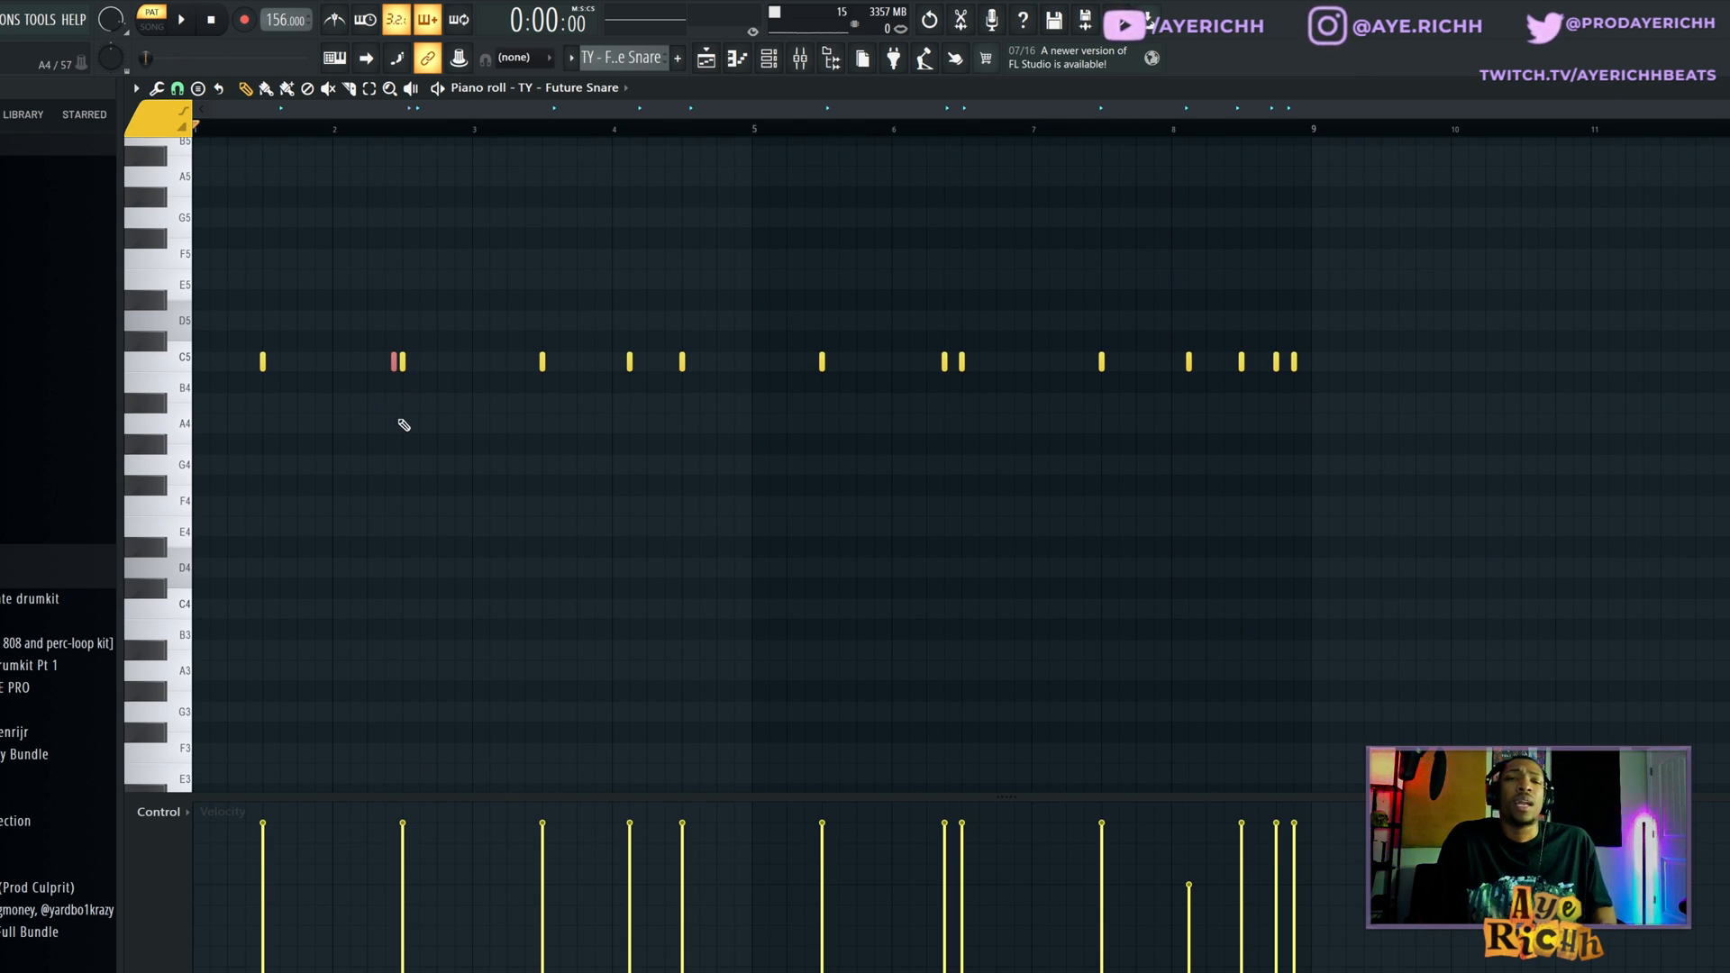
left_click_drag(440, 796, 387, 352)
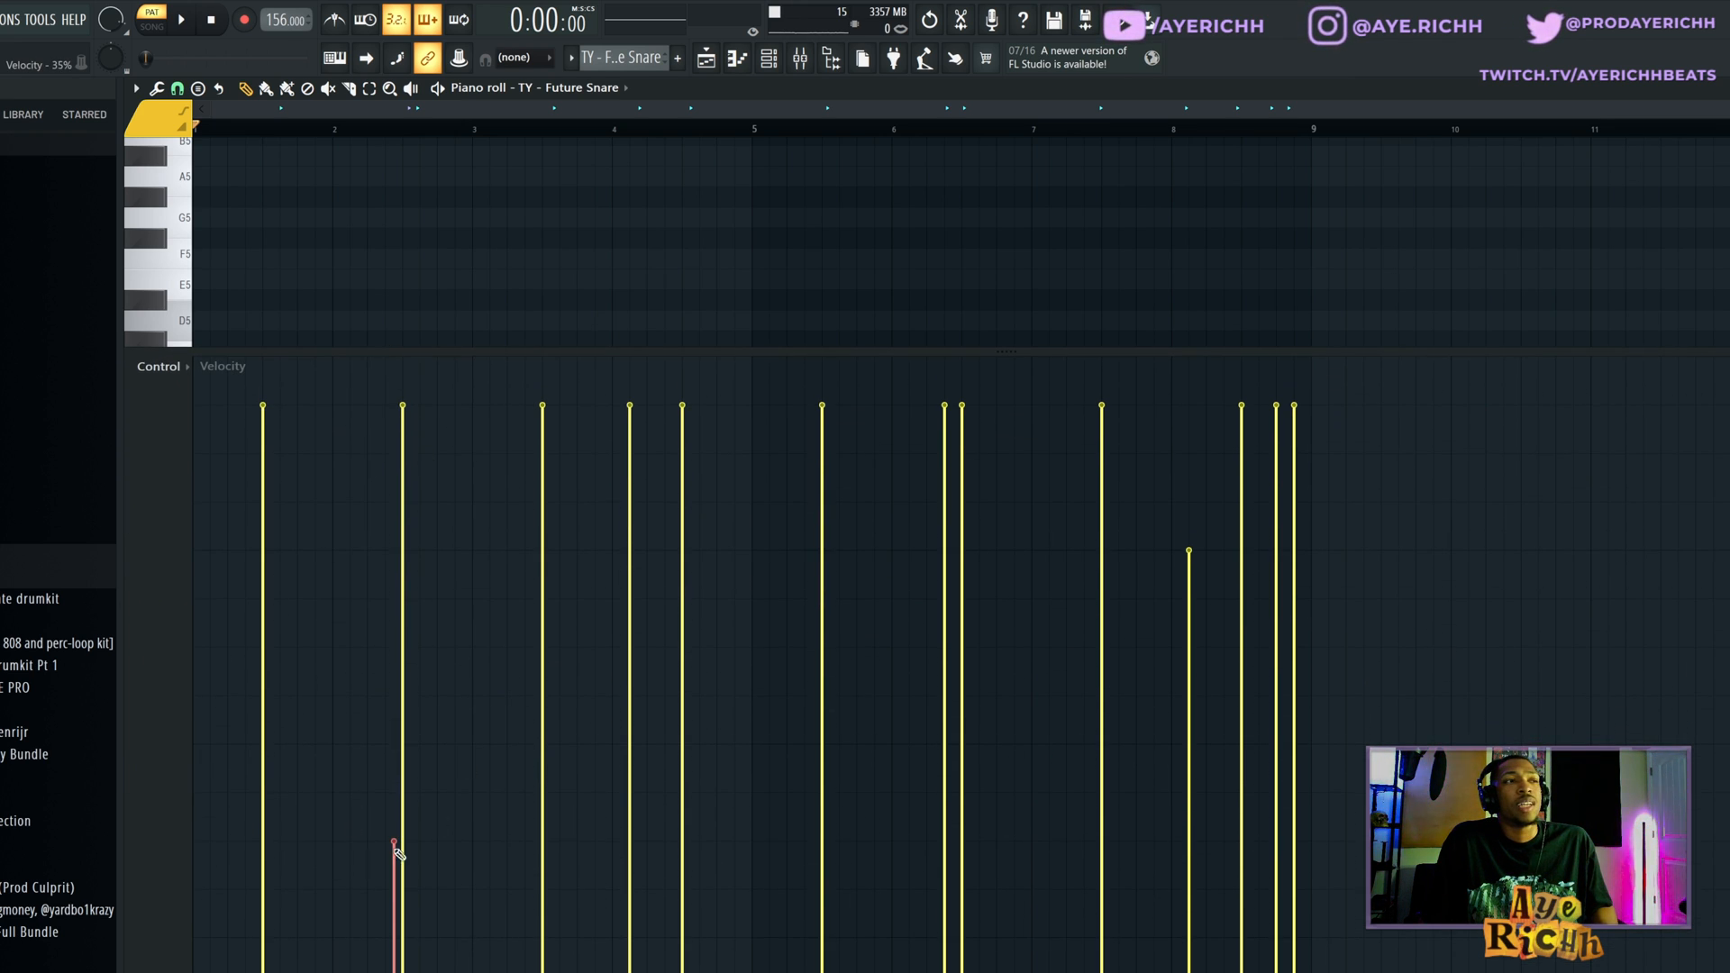
left_click_drag(506, 351, 551, 683)
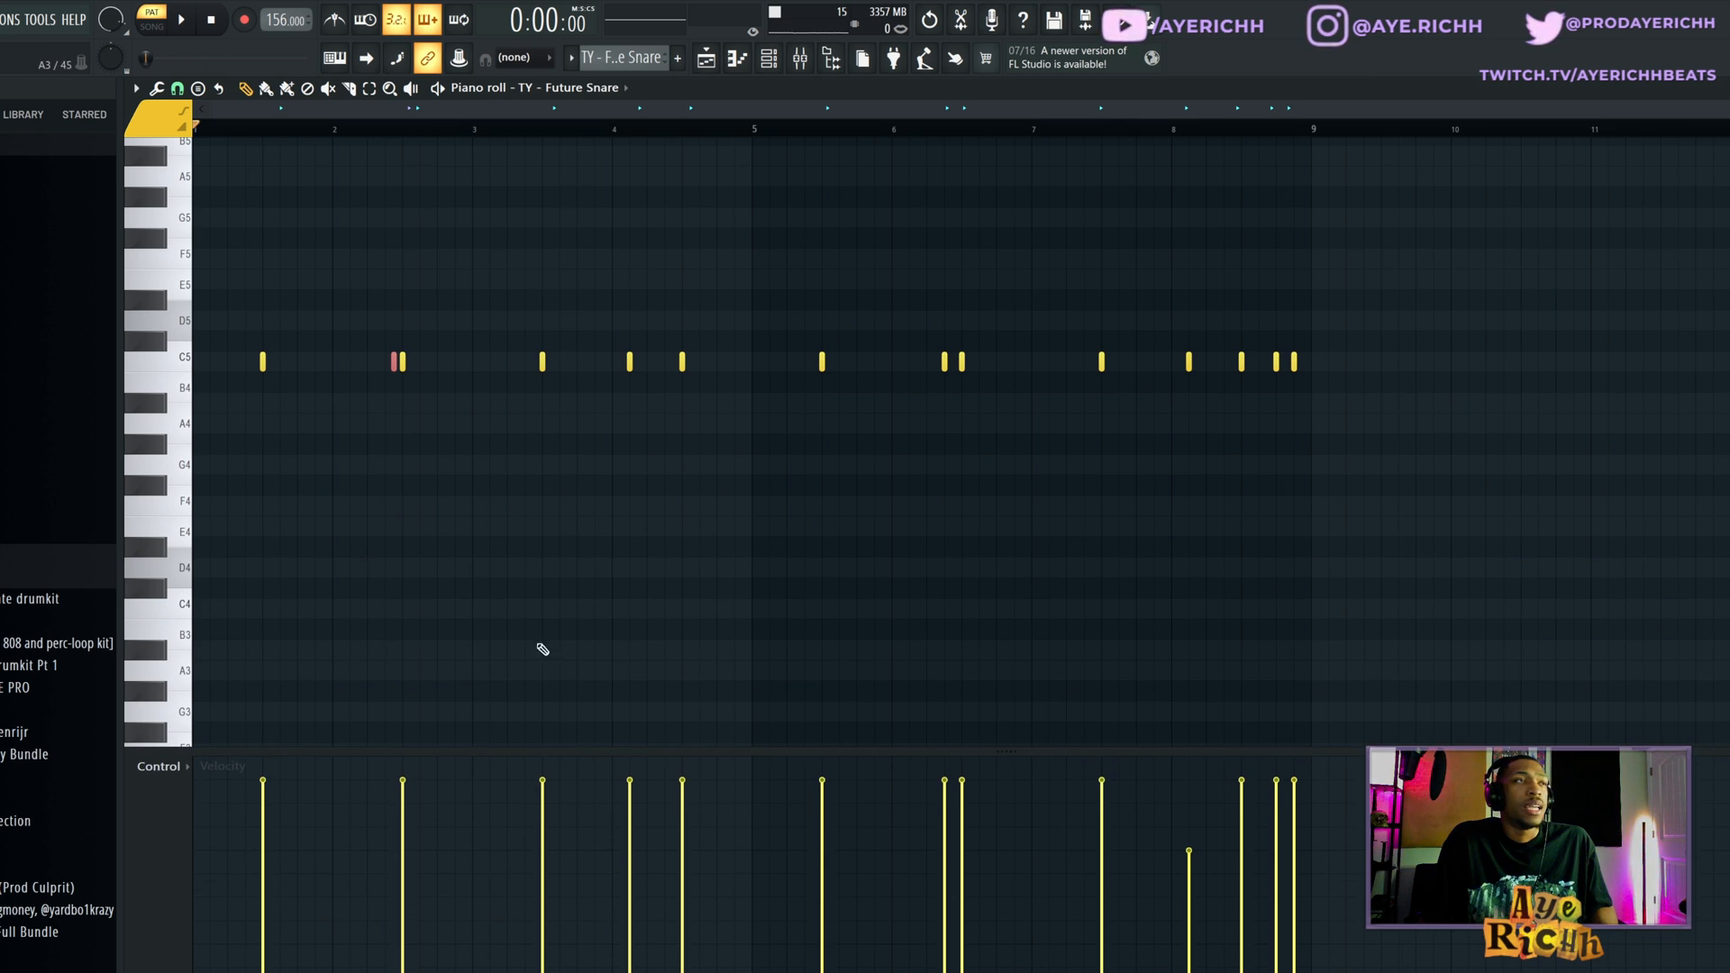
Step: Play the TY - Future Snare pattern with its notes in view, and stop playback
scroll(657, 487, "up", 3)
key("space")
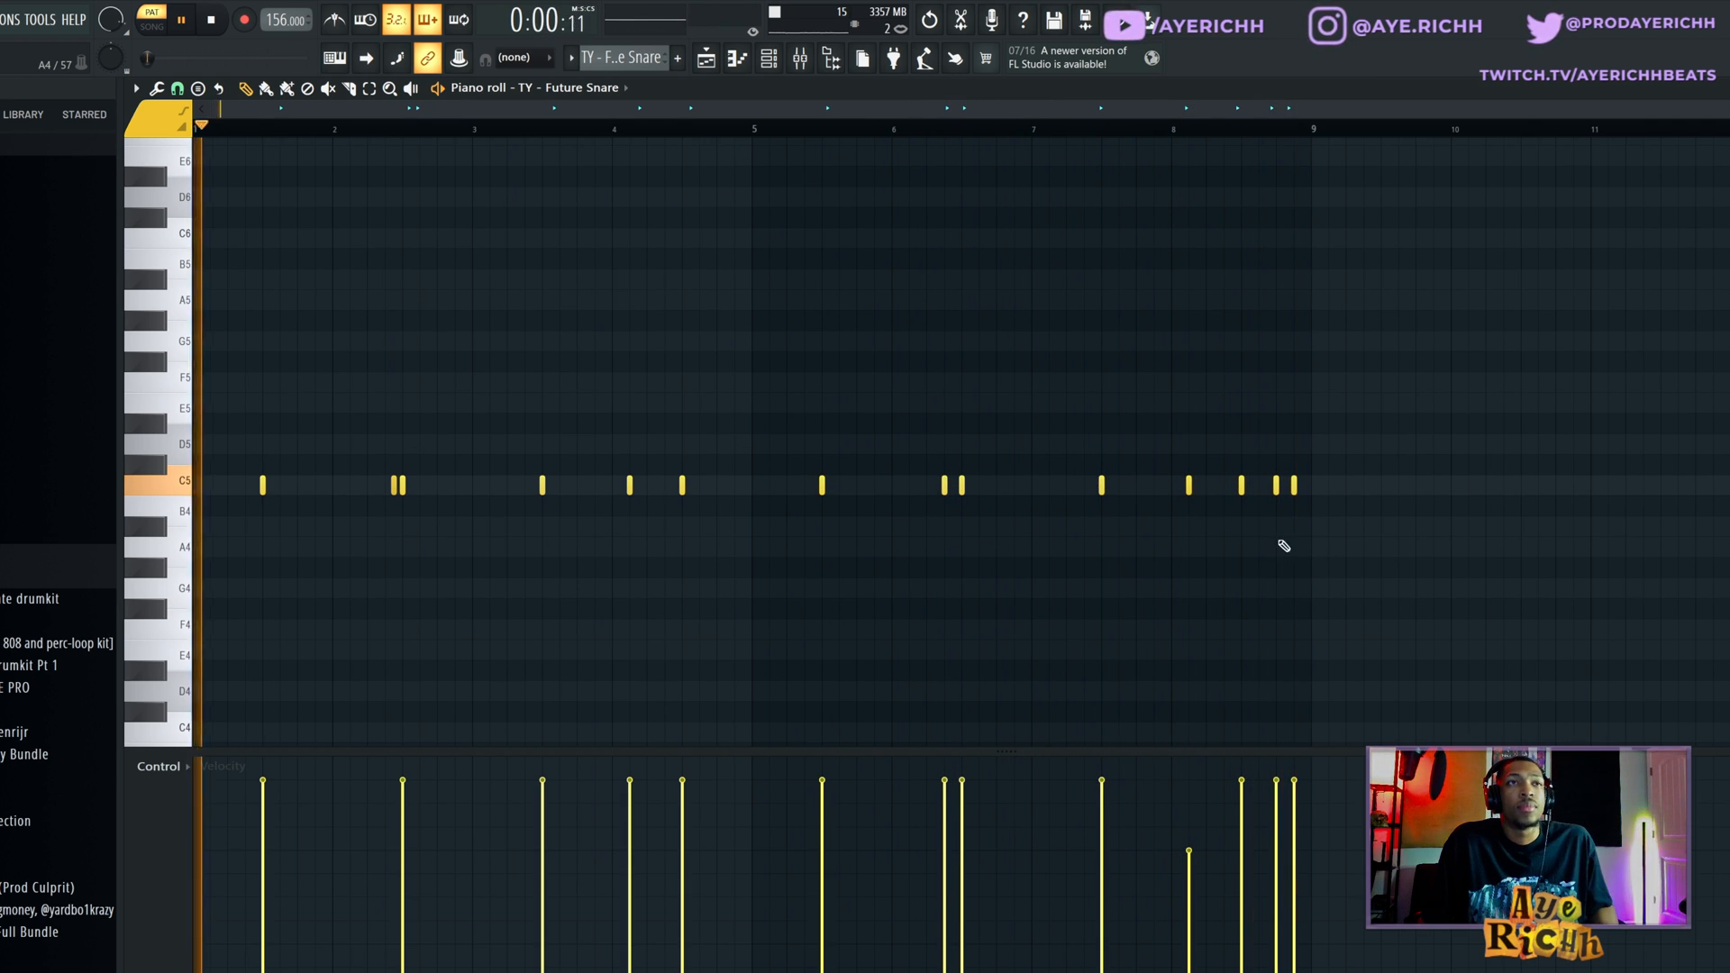
key("space")
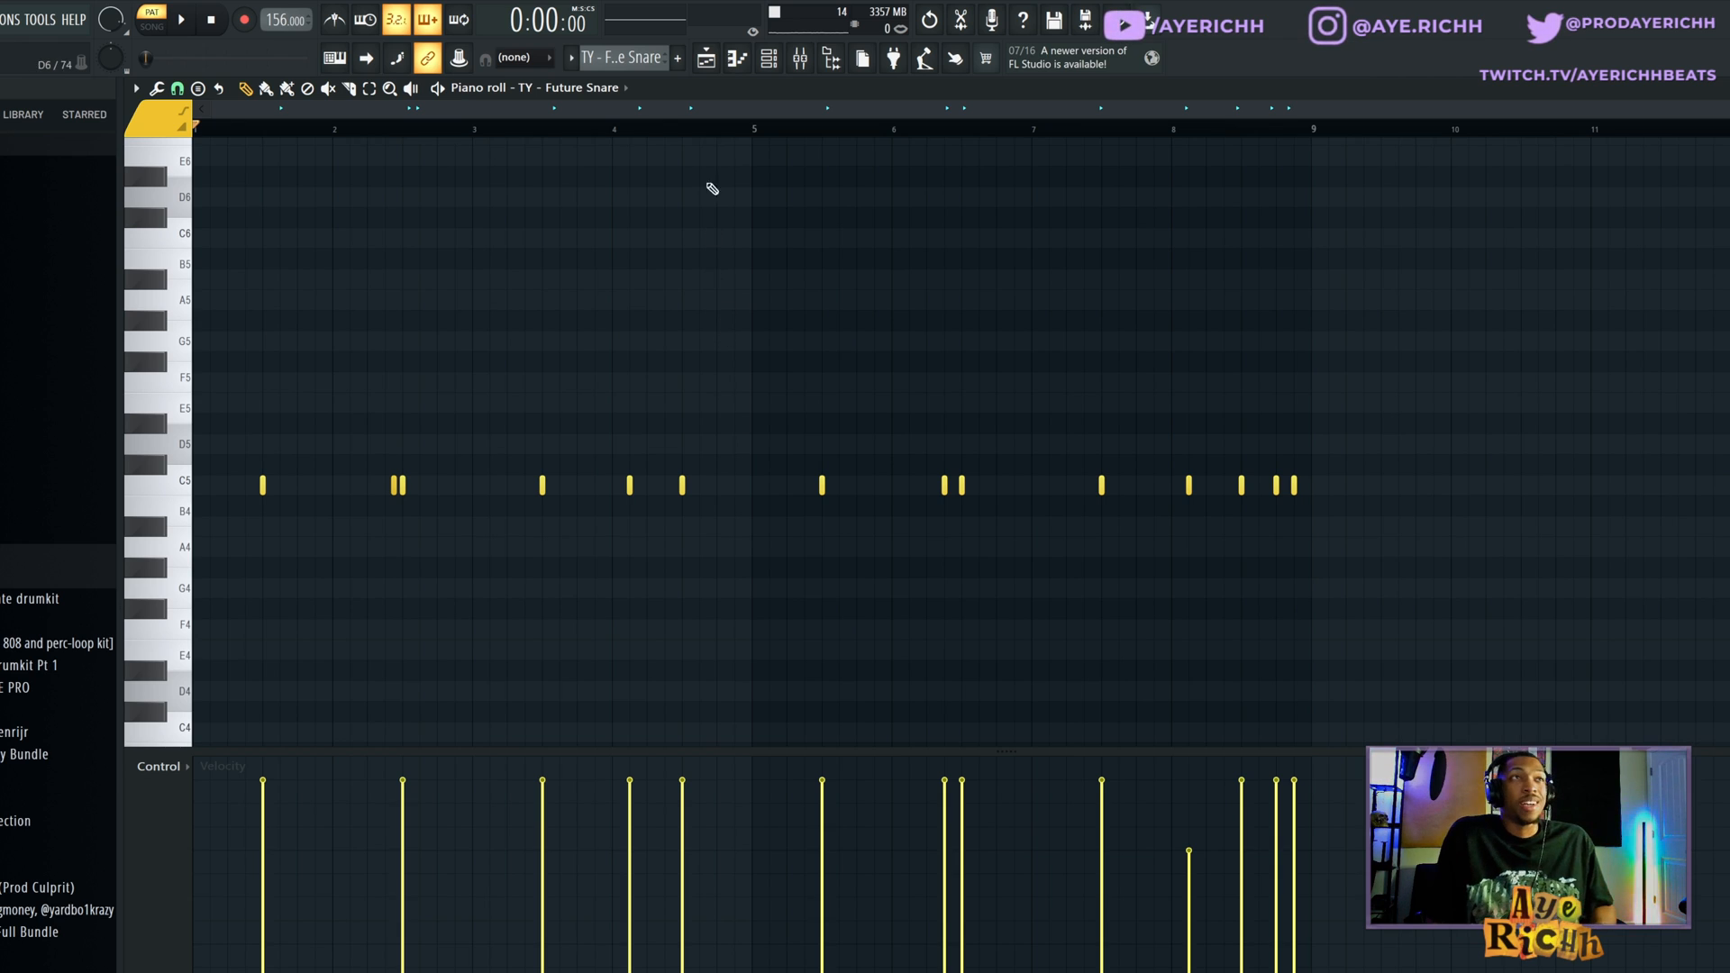
Step: Play the TY - Alien Hat pattern and inspect the Looperator effect on its mixer track
left_click(706, 63)
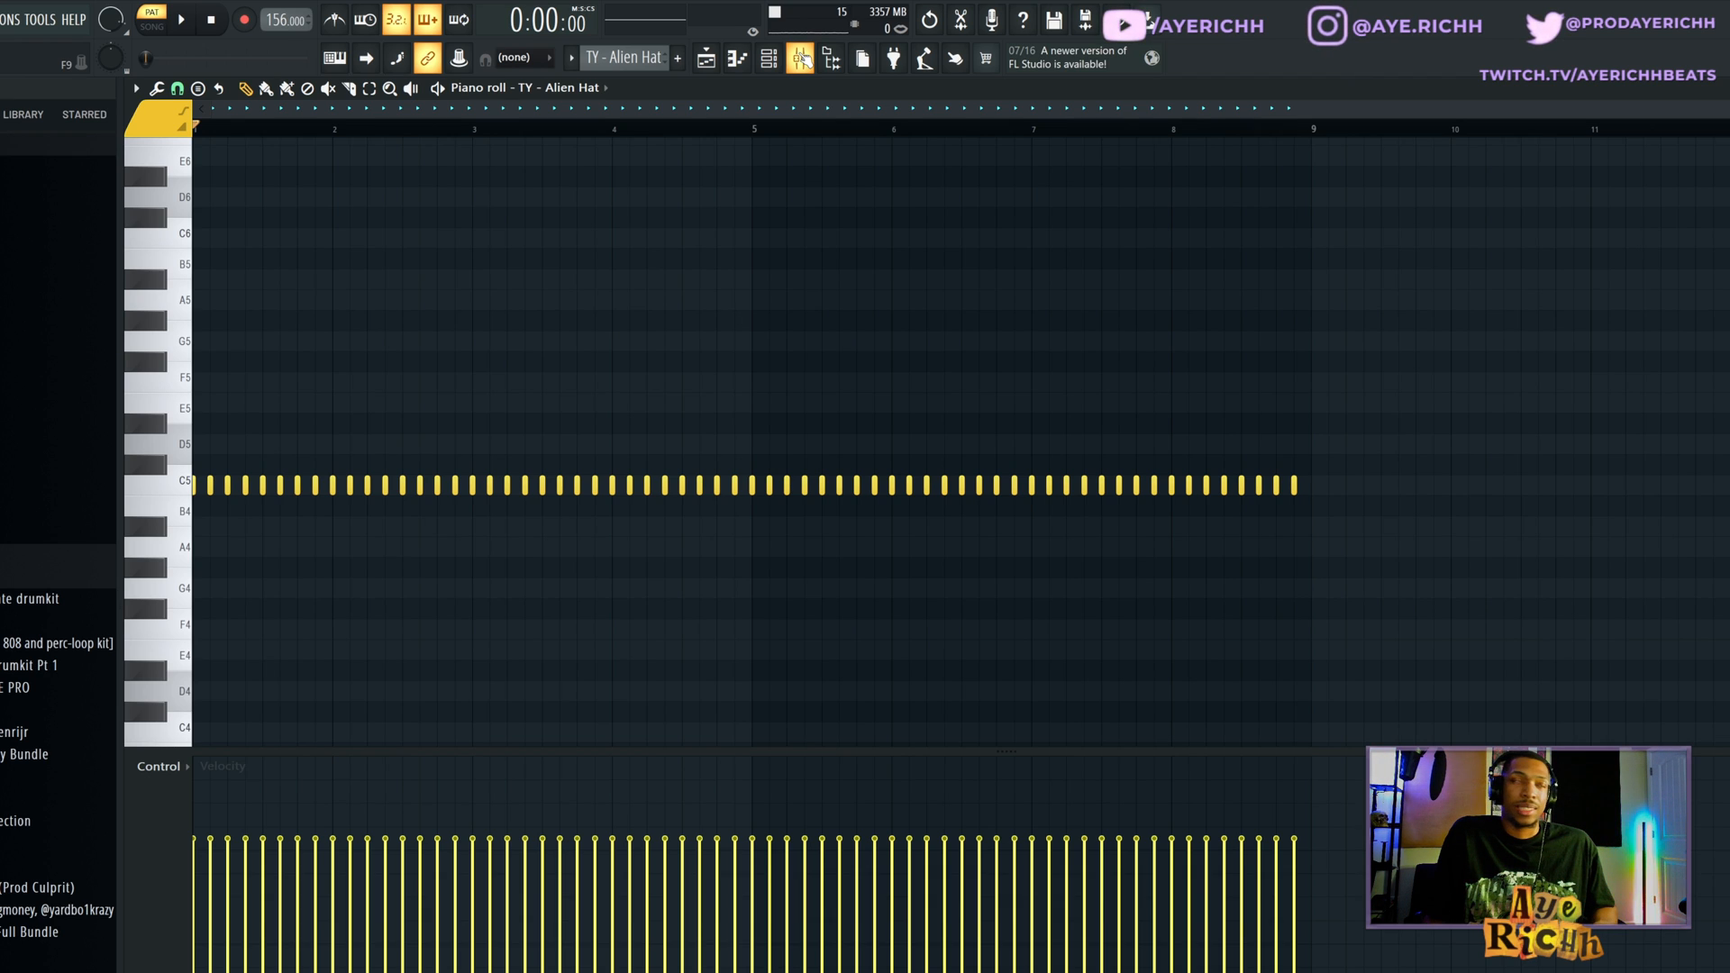
key("space")
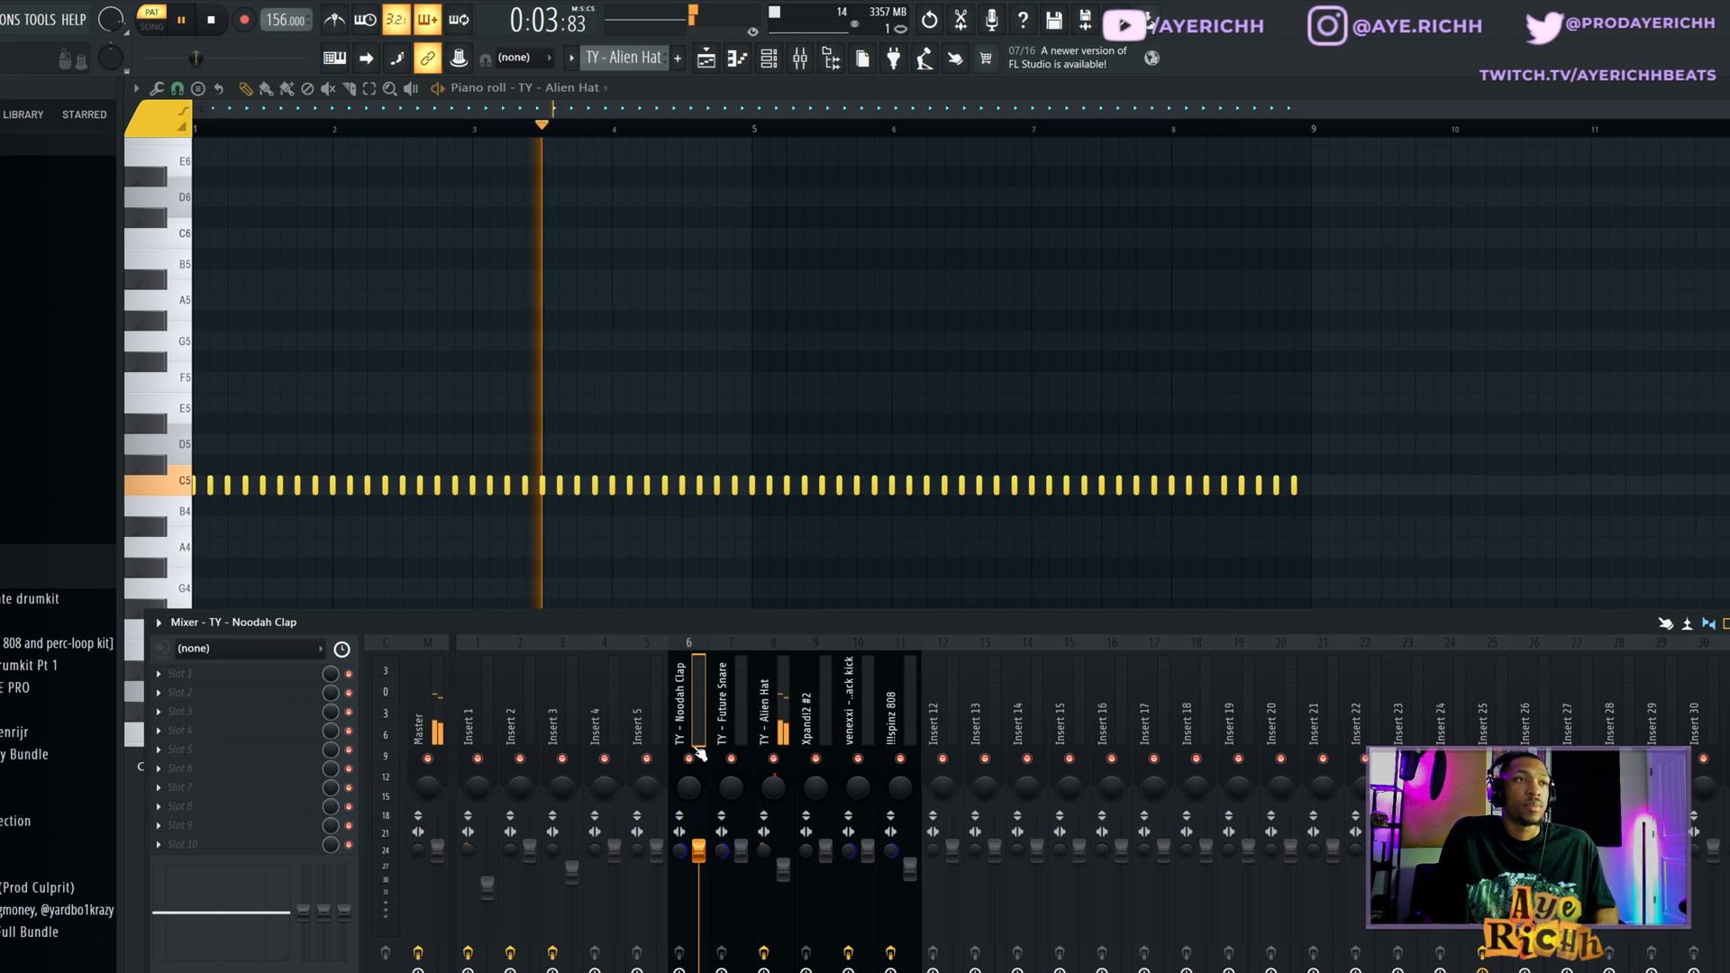
left_click(764, 720)
left_click(246, 673)
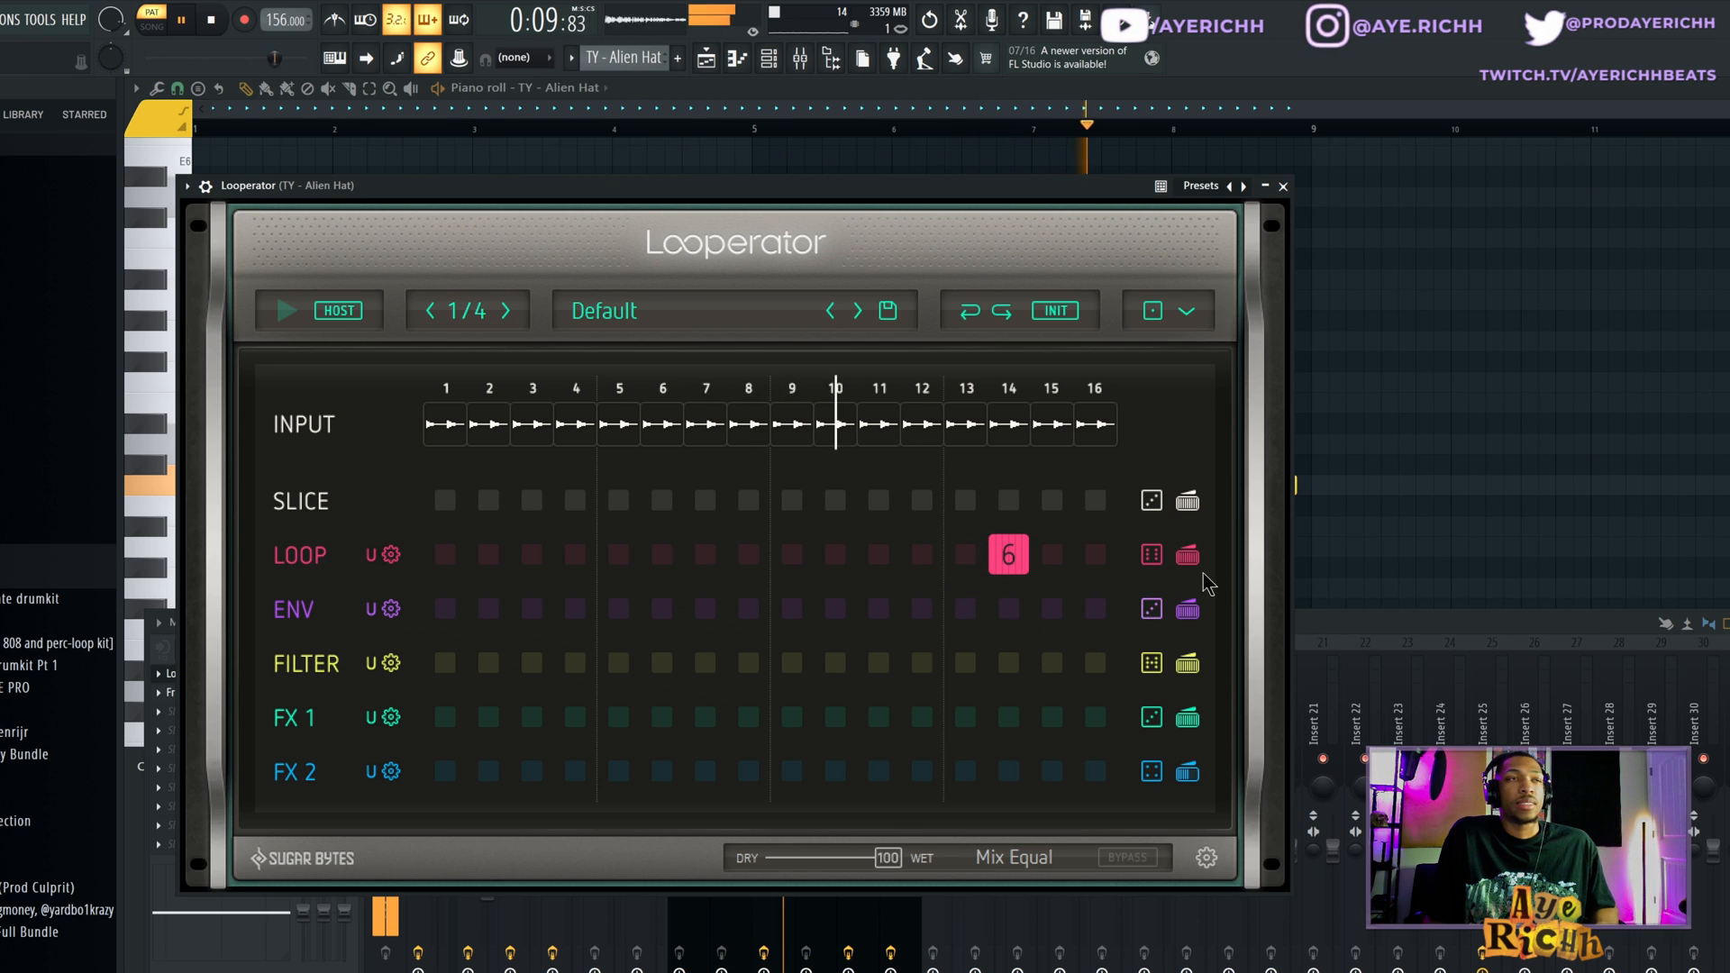
key("space")
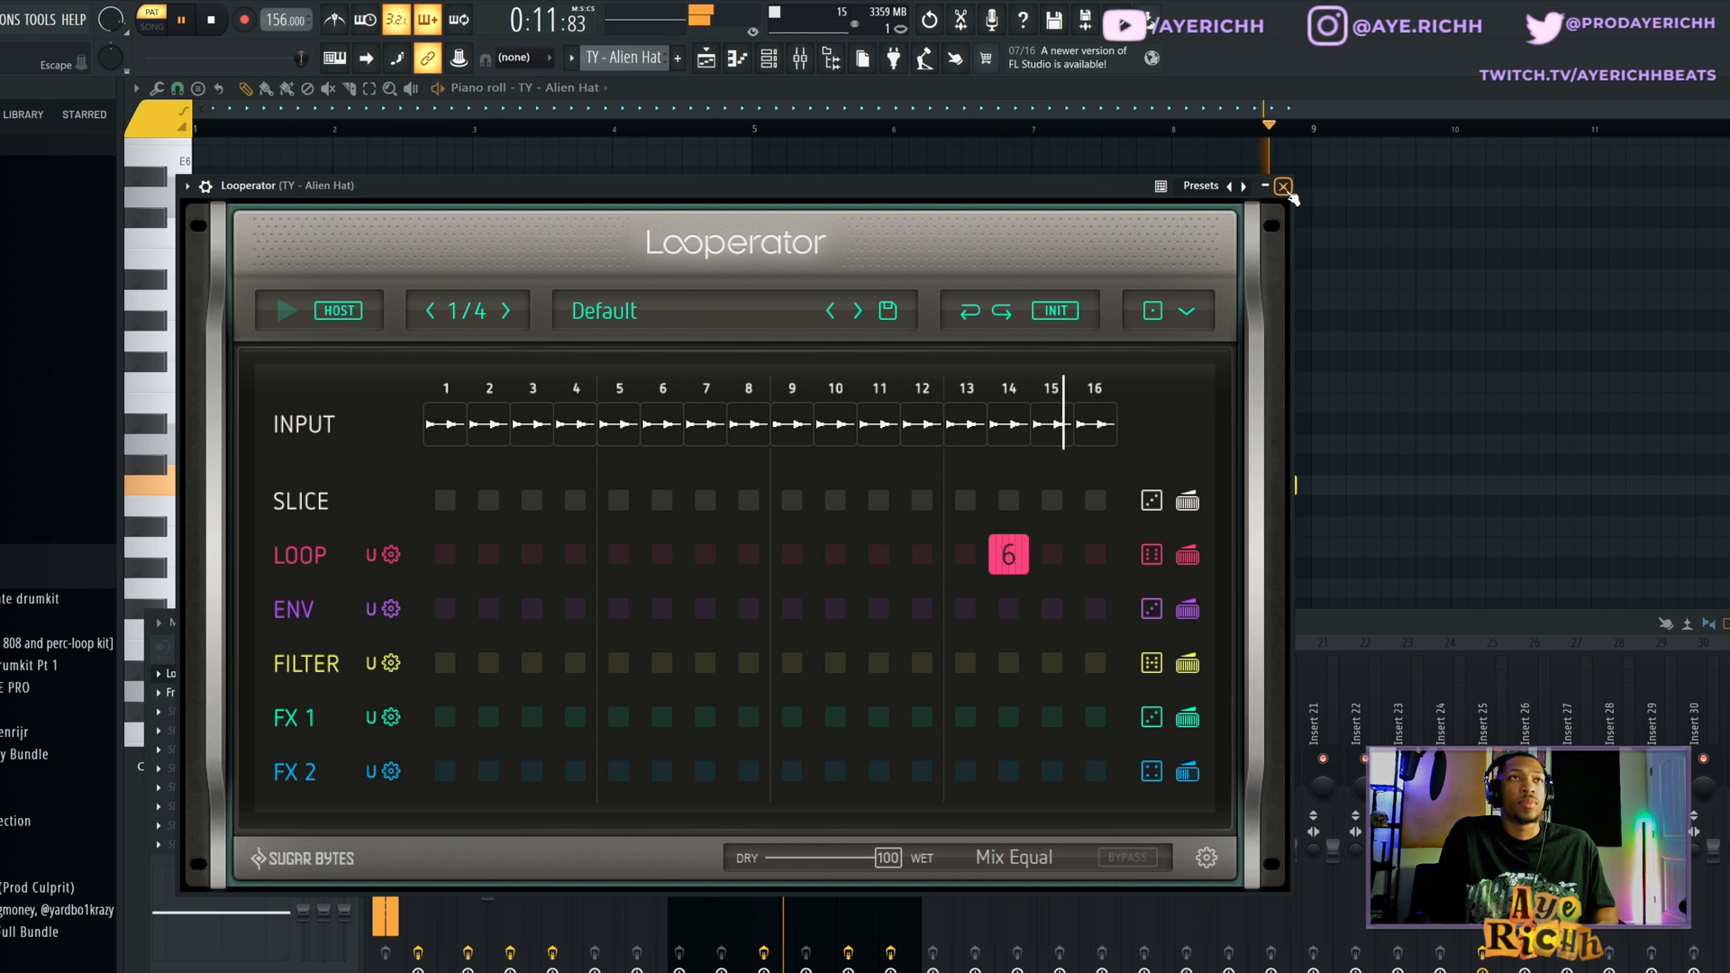
left_click(1283, 186)
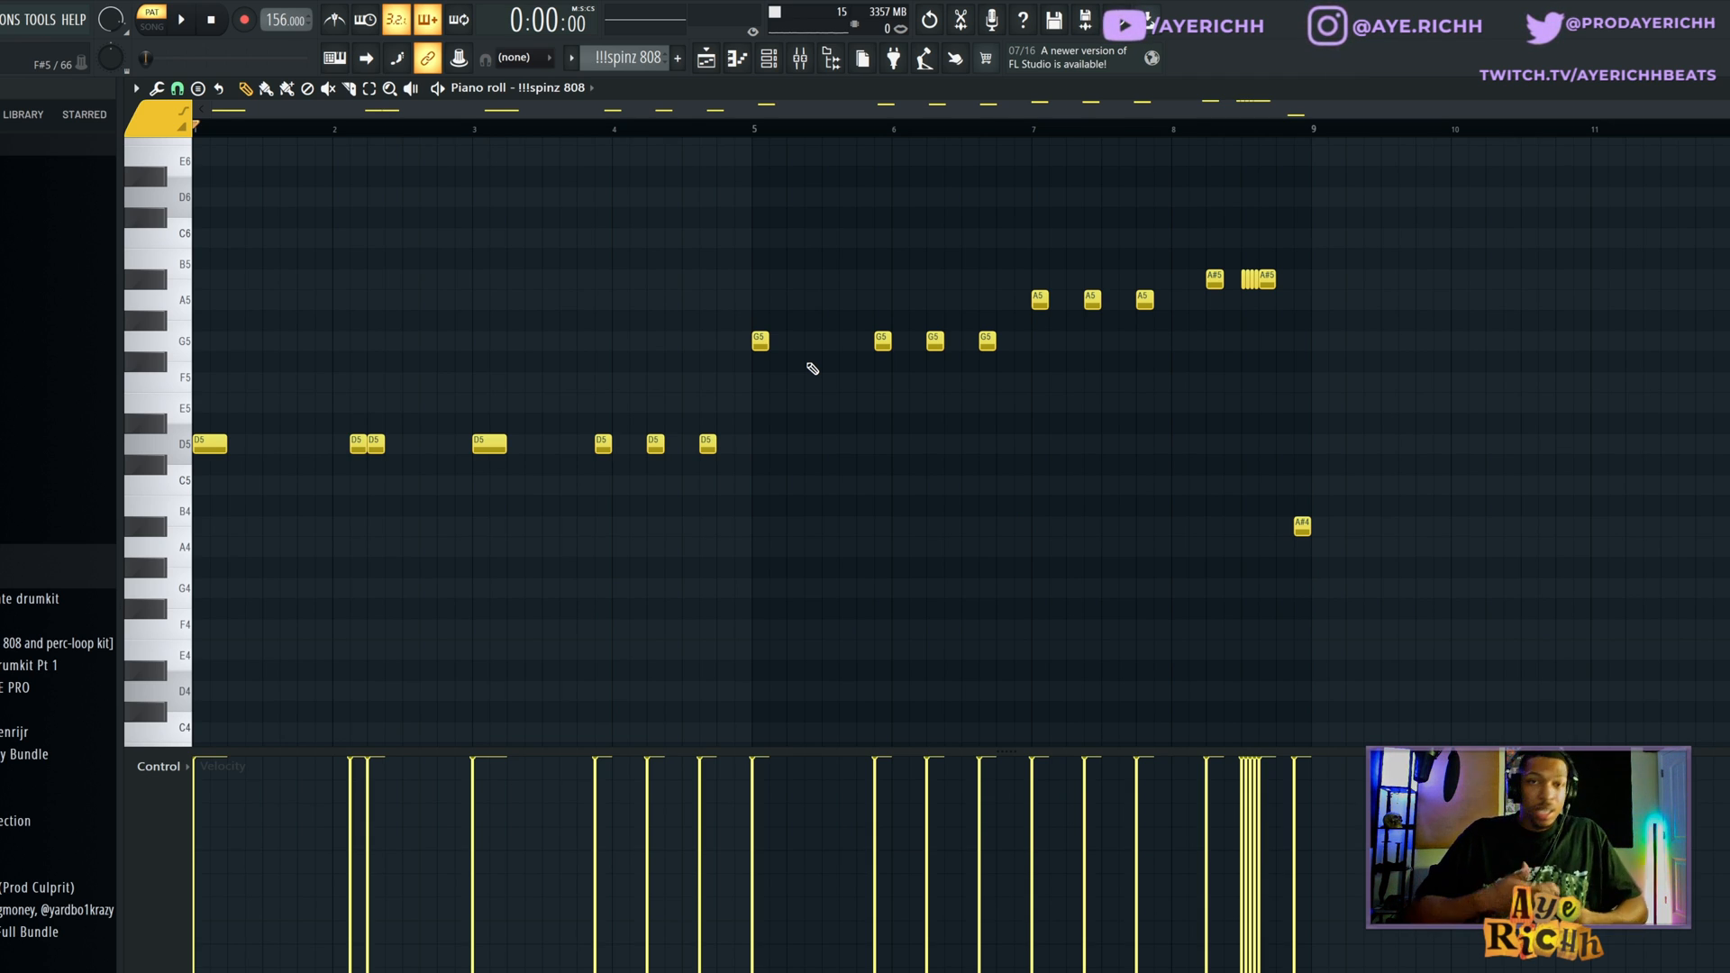
Step: Play the !!!spinz 808 pattern and highlight its fast A#5 roll notes in bar 8
key("space")
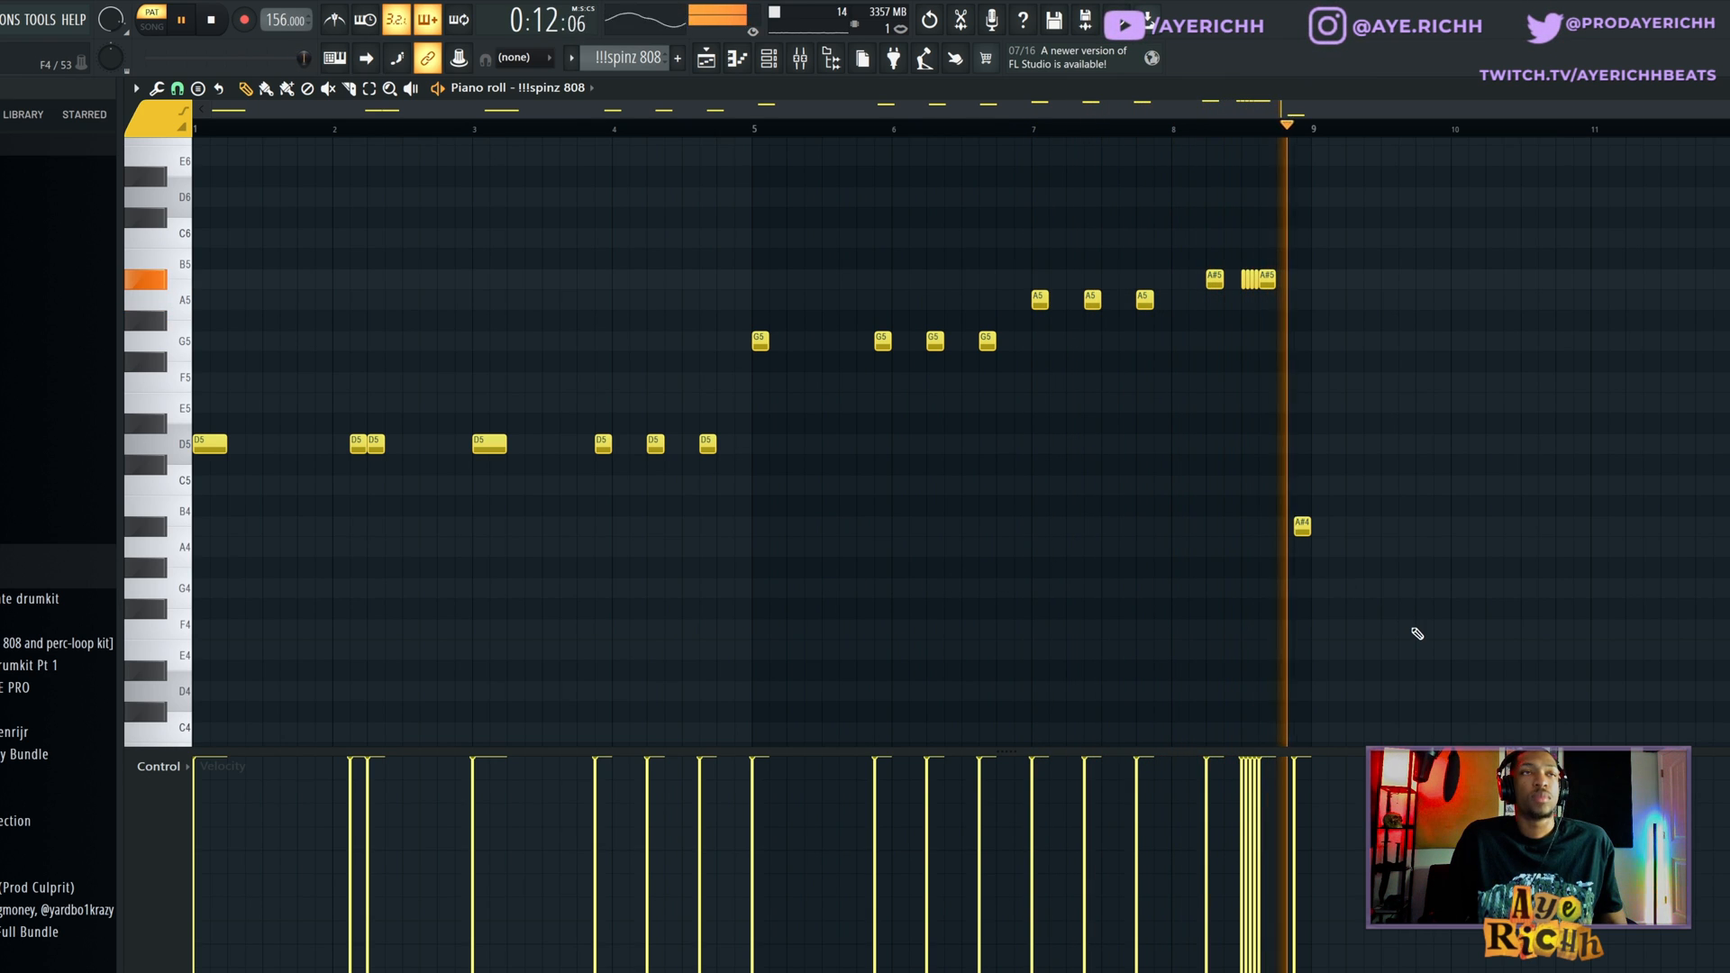
key("space")
left_click_drag(1308, 232, 1240, 326)
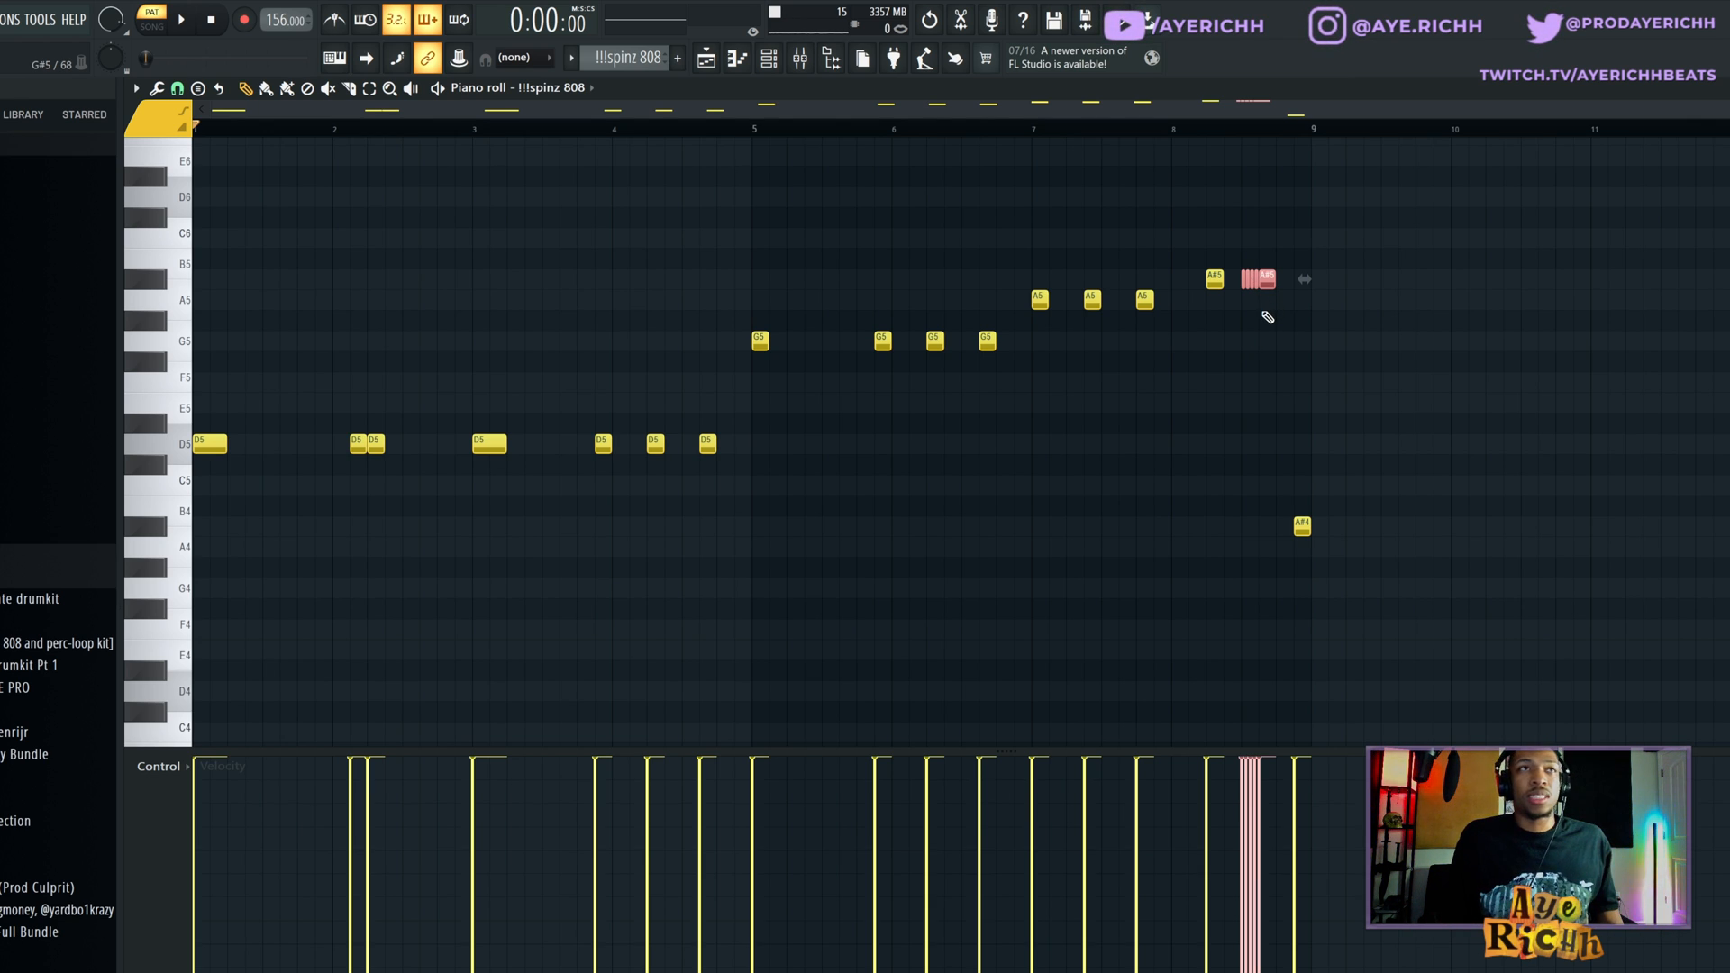
Step: Demonstrate an 808 roll by chopping a short F#5 test note in bar 8 with the Chopper, and delete it
scroll(1263, 311, "up", 2, "ctrl")
mouse_move(1239, 319)
left_mouse_down()
mouse_move(1240, 286)
mouse_move(1241, 371)
mouse_move(1124, 413)
left_mouse_up()
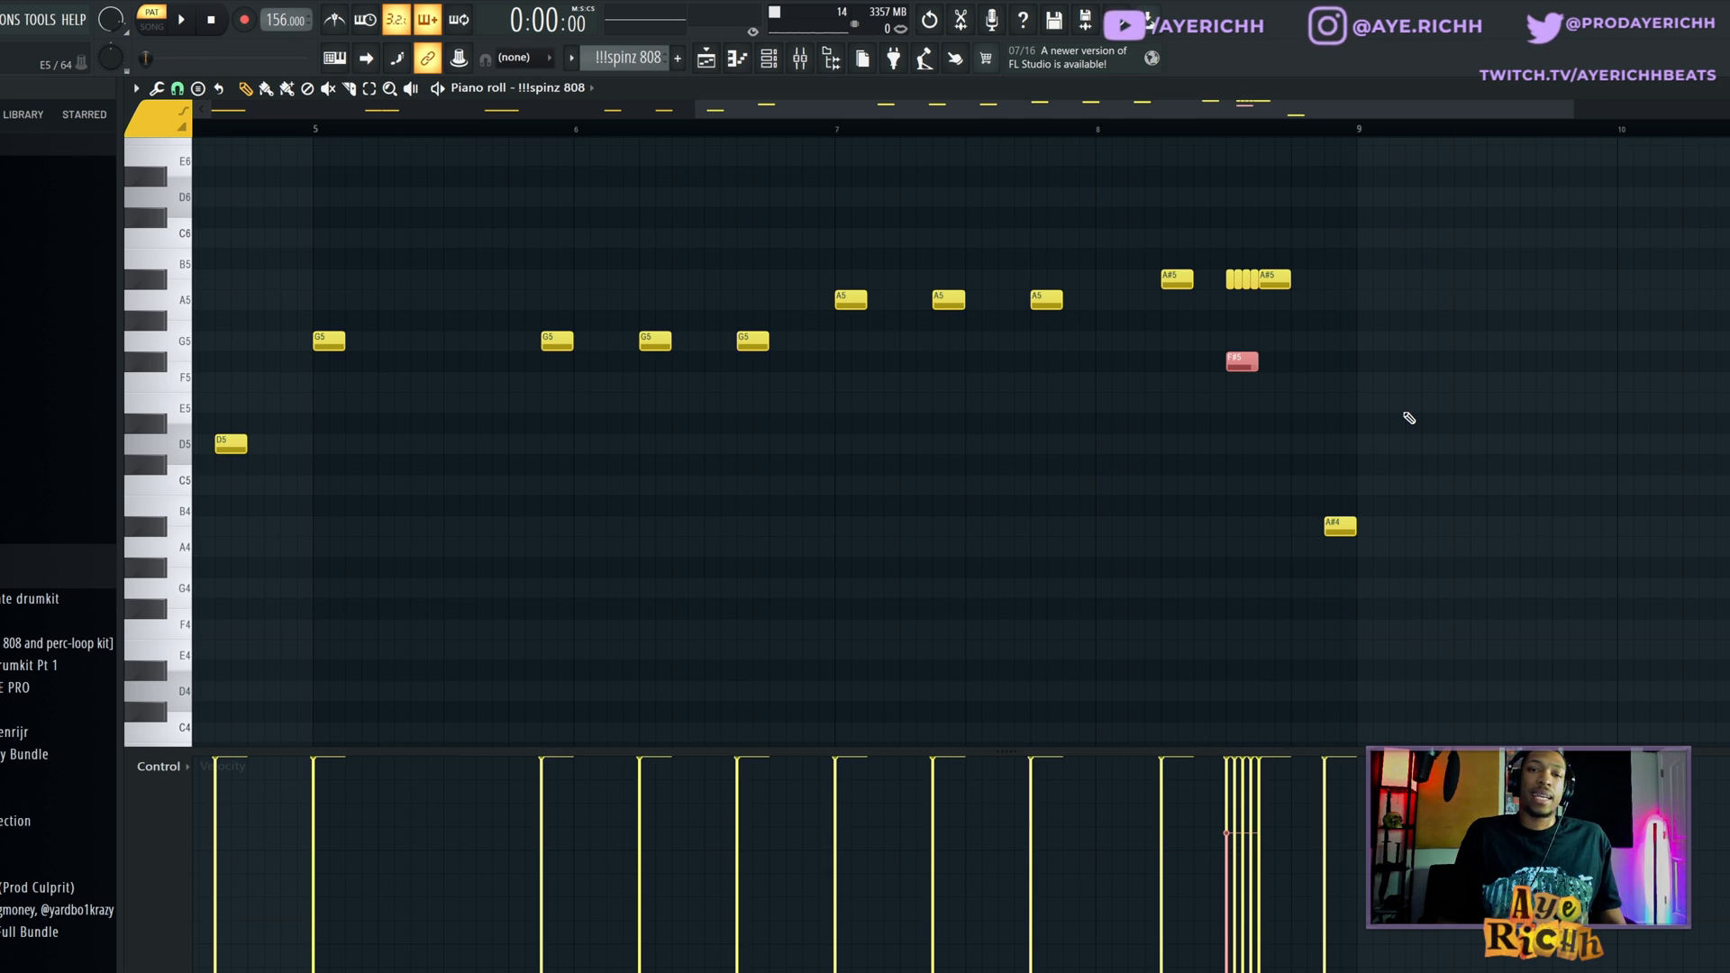
key("alt+u")
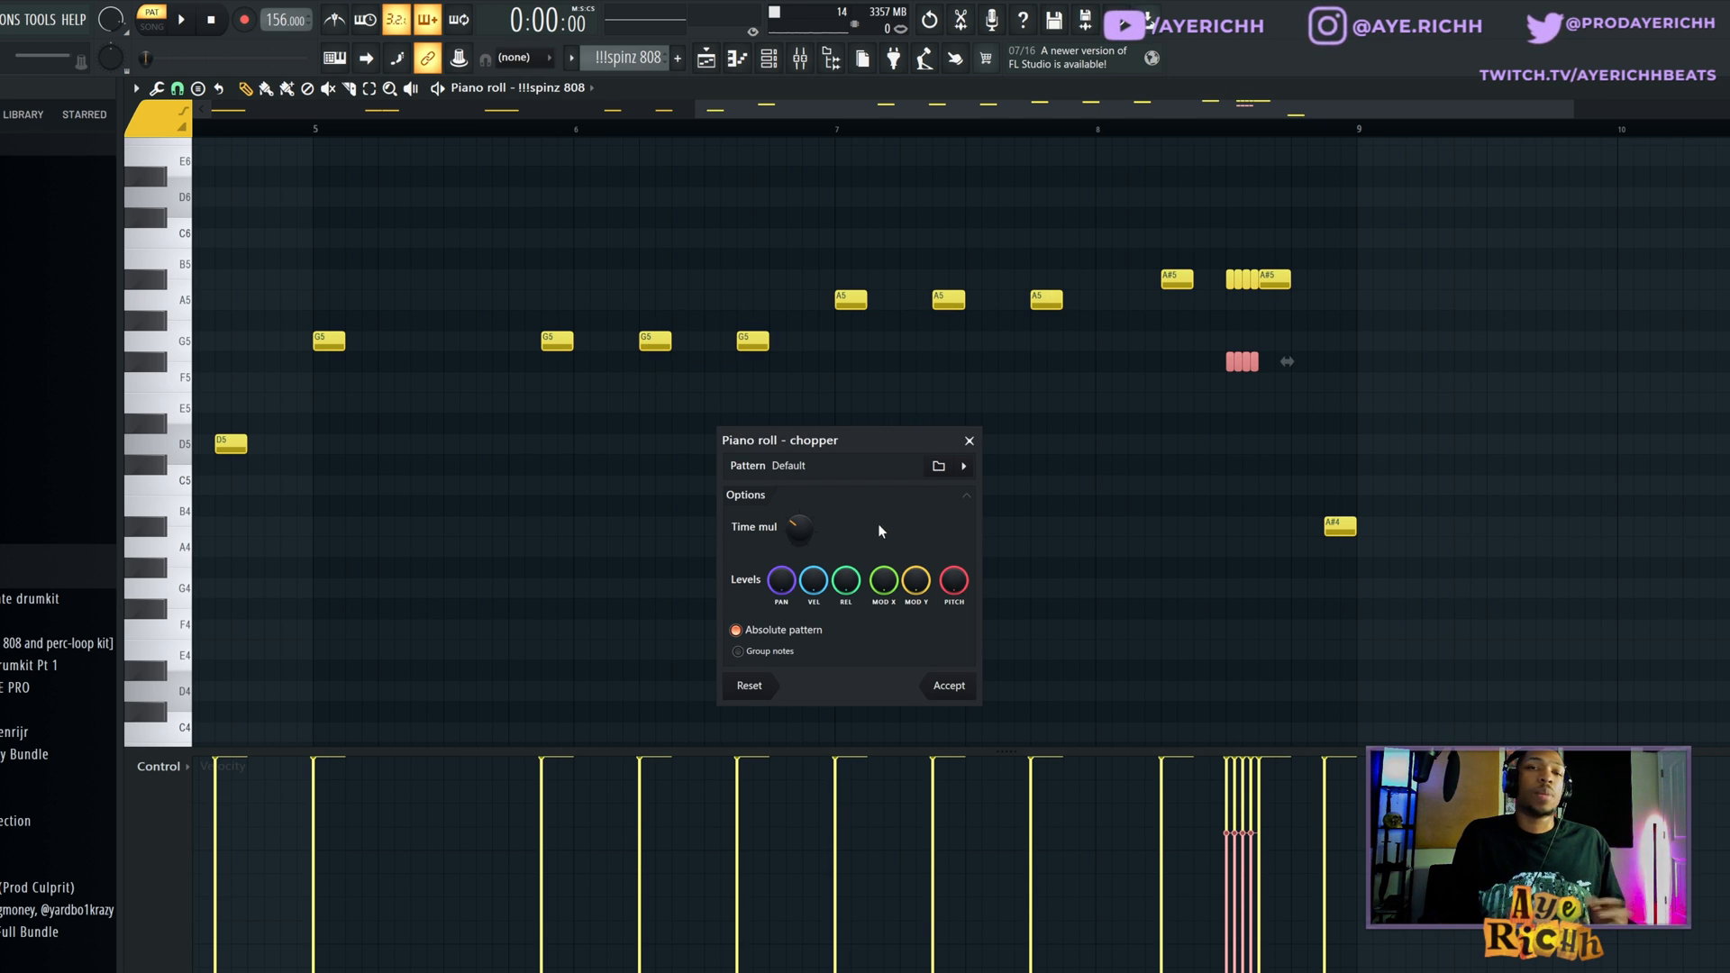
mouse_move(784, 536)
left_mouse_down()
mouse_move(784, 513)
mouse_move(784, 558)
mouse_move(784, 515)
mouse_move(784, 536)
left_mouse_up()
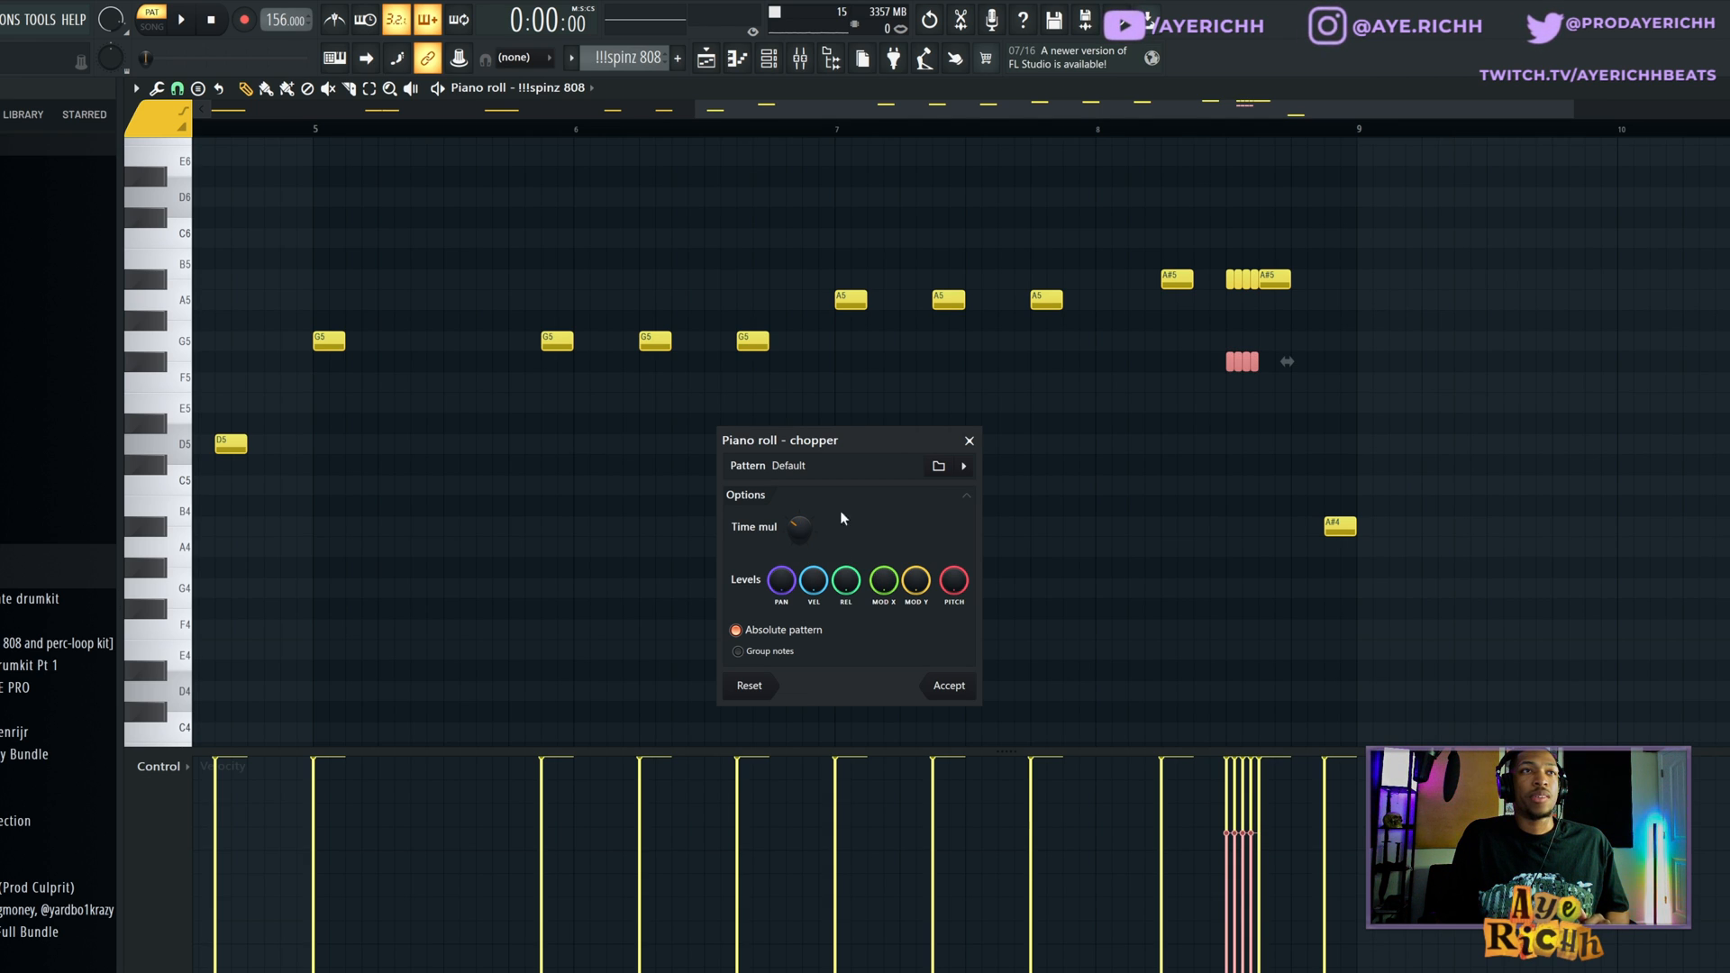
left_click(969, 442)
right_click(1245, 363)
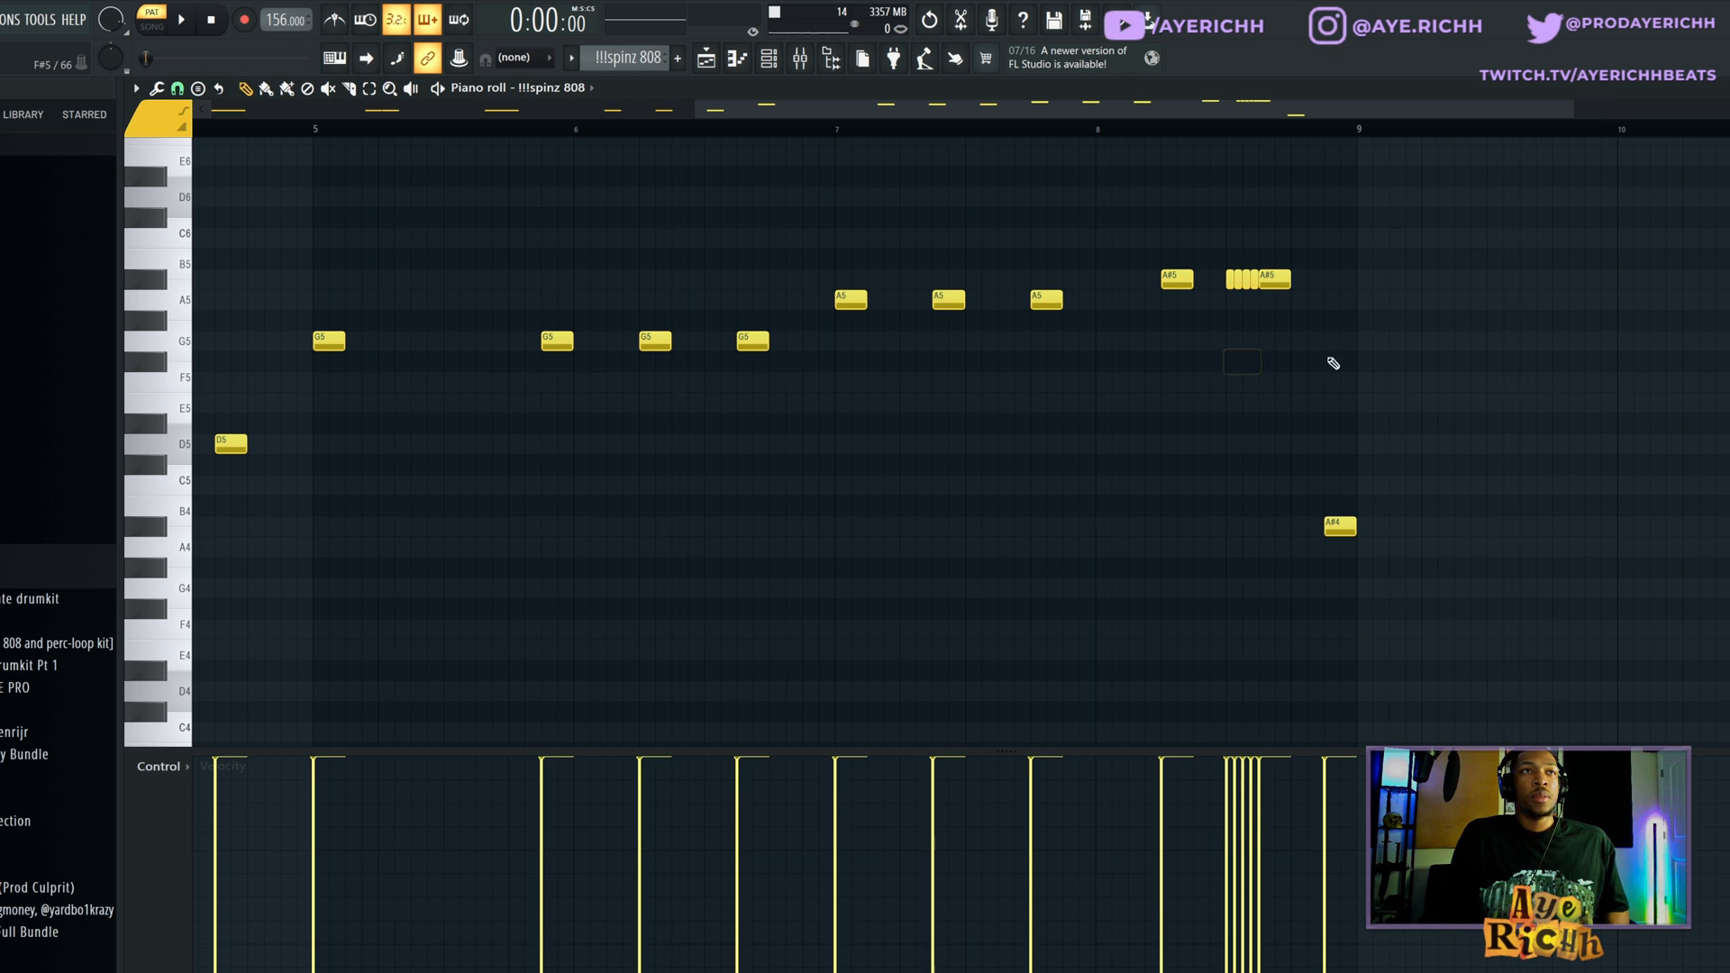
Step: Highlight the 808's A#5 roll notes and its closing low A#4 note, and clear the selection
scroll(1264, 327, "down", 3)
left_click_drag(1237, 272, 1289, 311)
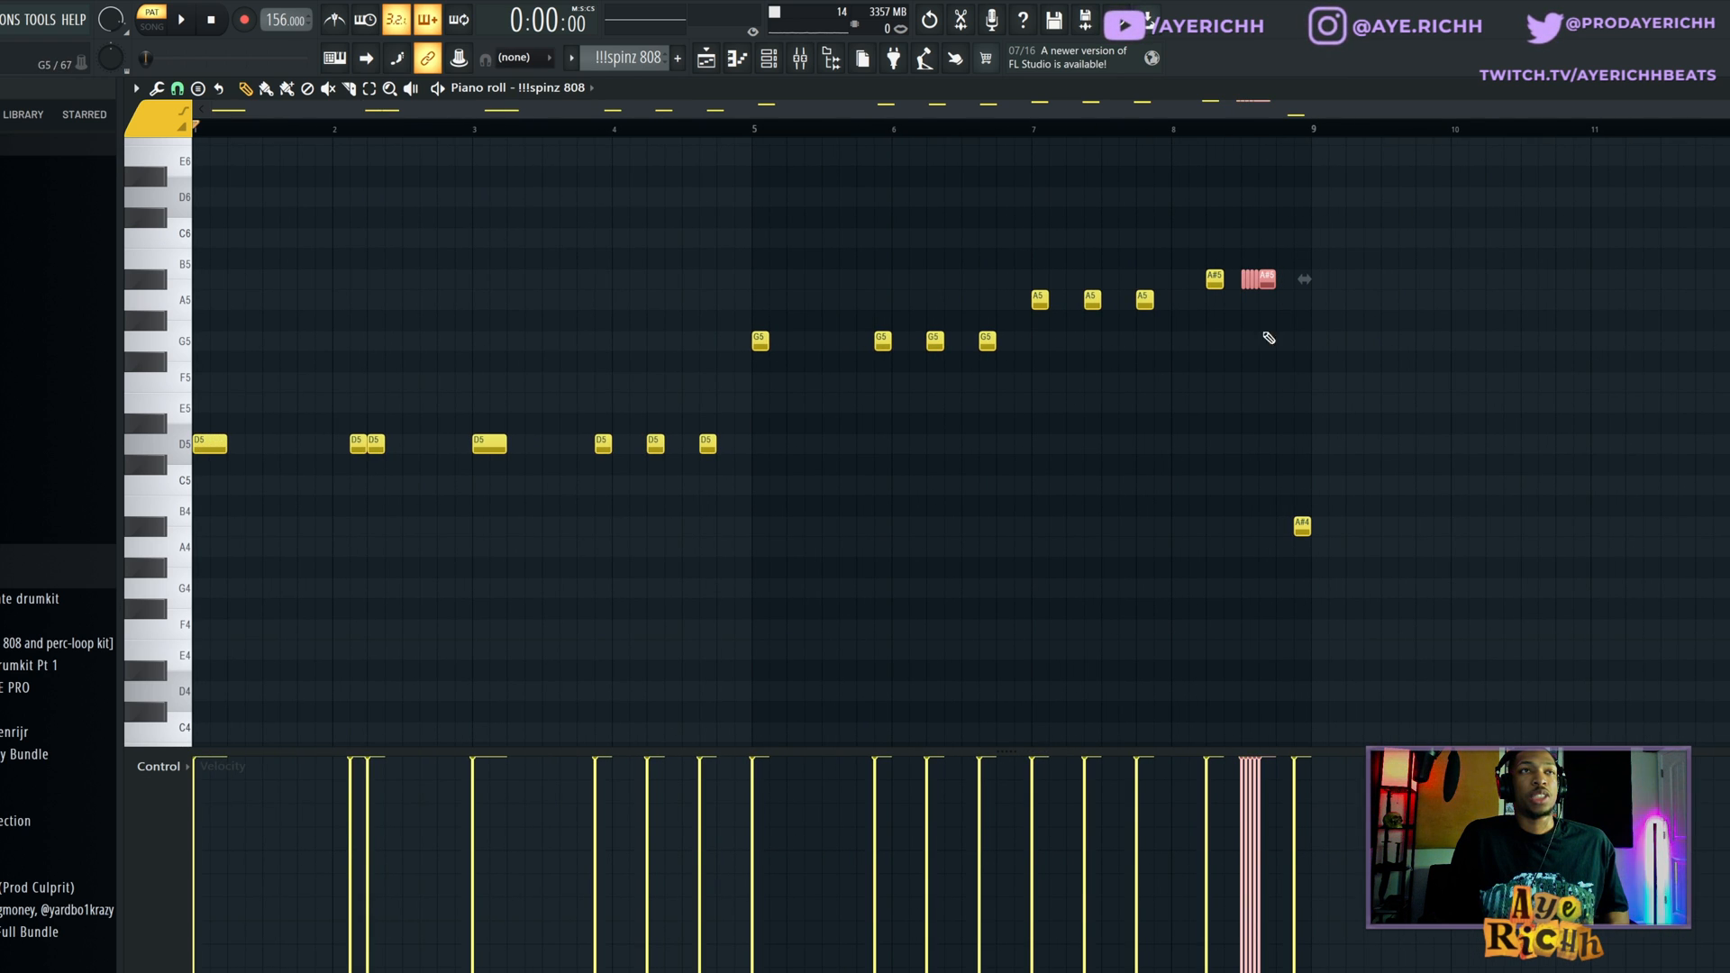
left_click_drag(1175, 270, 1297, 310)
mouse_move(1264, 495)
left_mouse_down()
mouse_move(1311, 538)
mouse_move(1314, 596)
left_mouse_up()
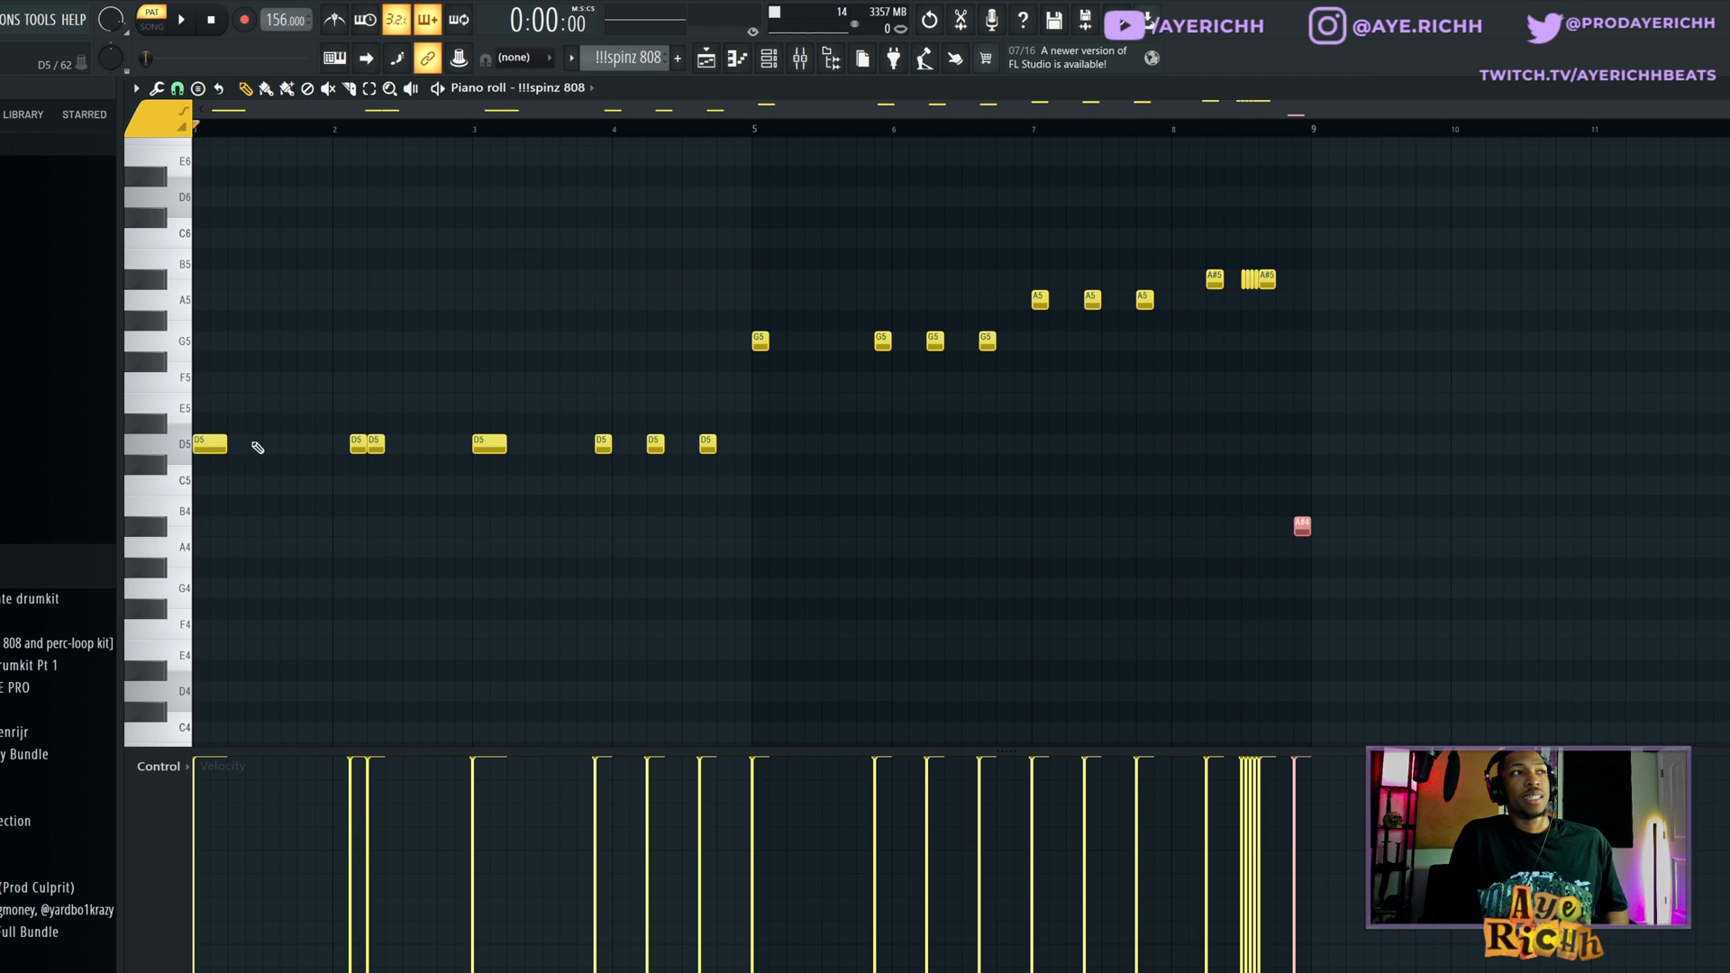
left_click(1308, 394, "ctrl")
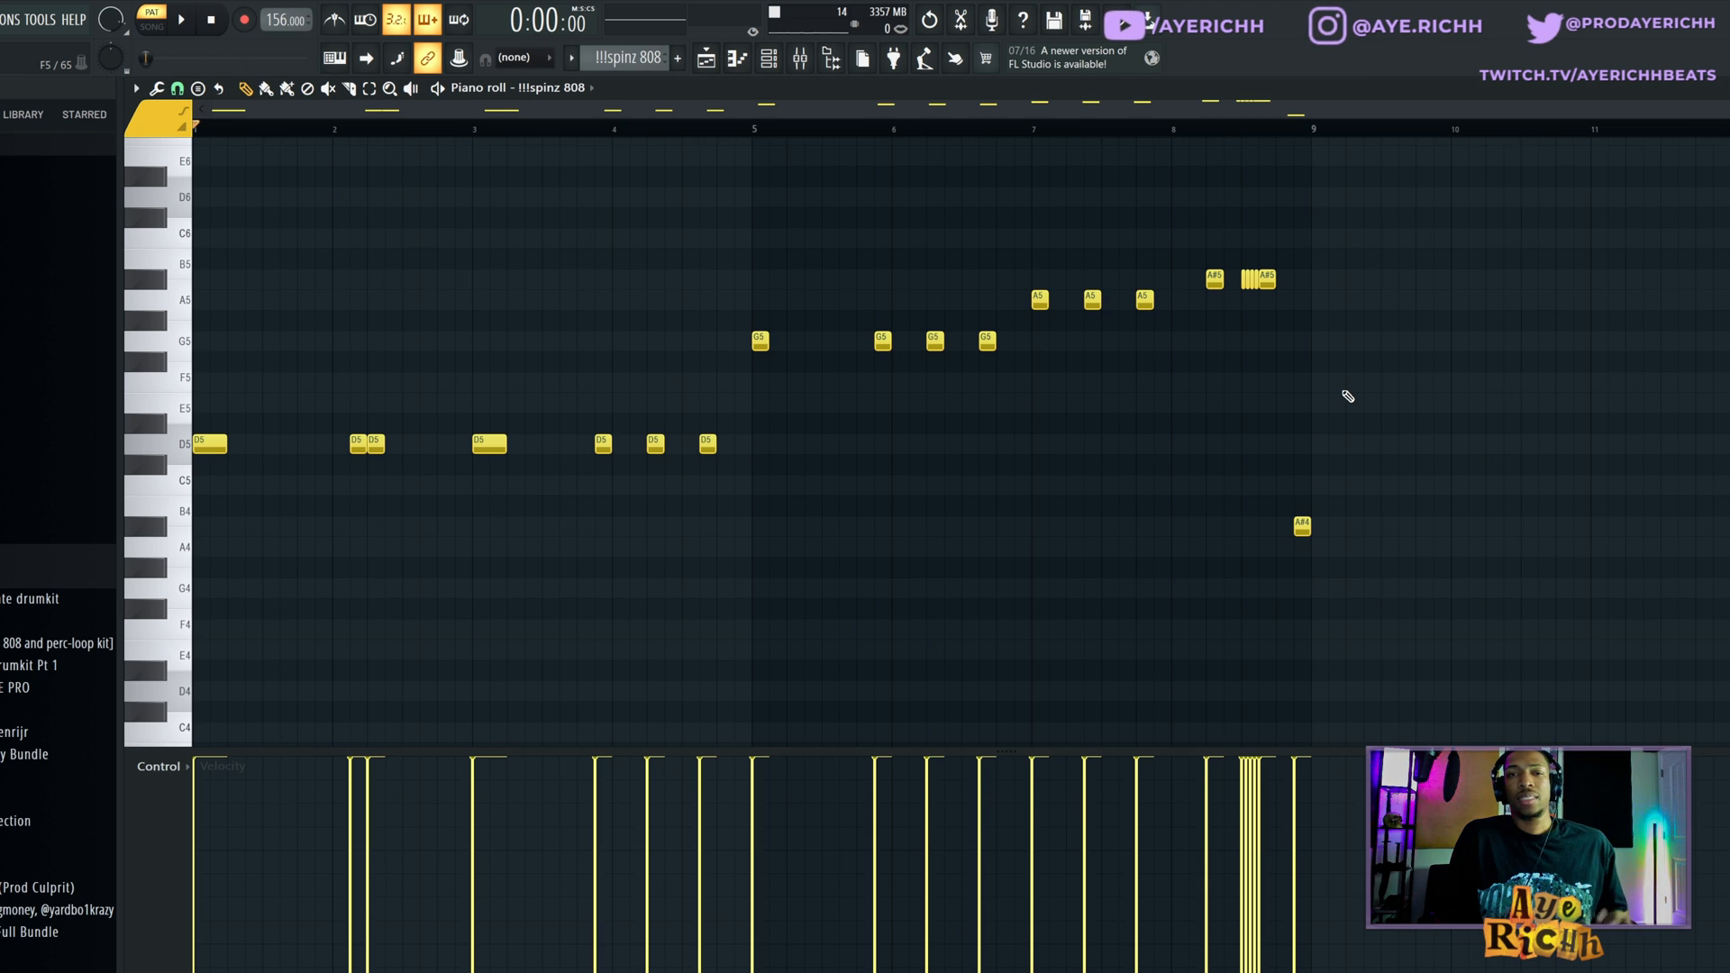
Step: Open the venexxi rack kick pattern from the playlist and play it through
left_click(707, 59)
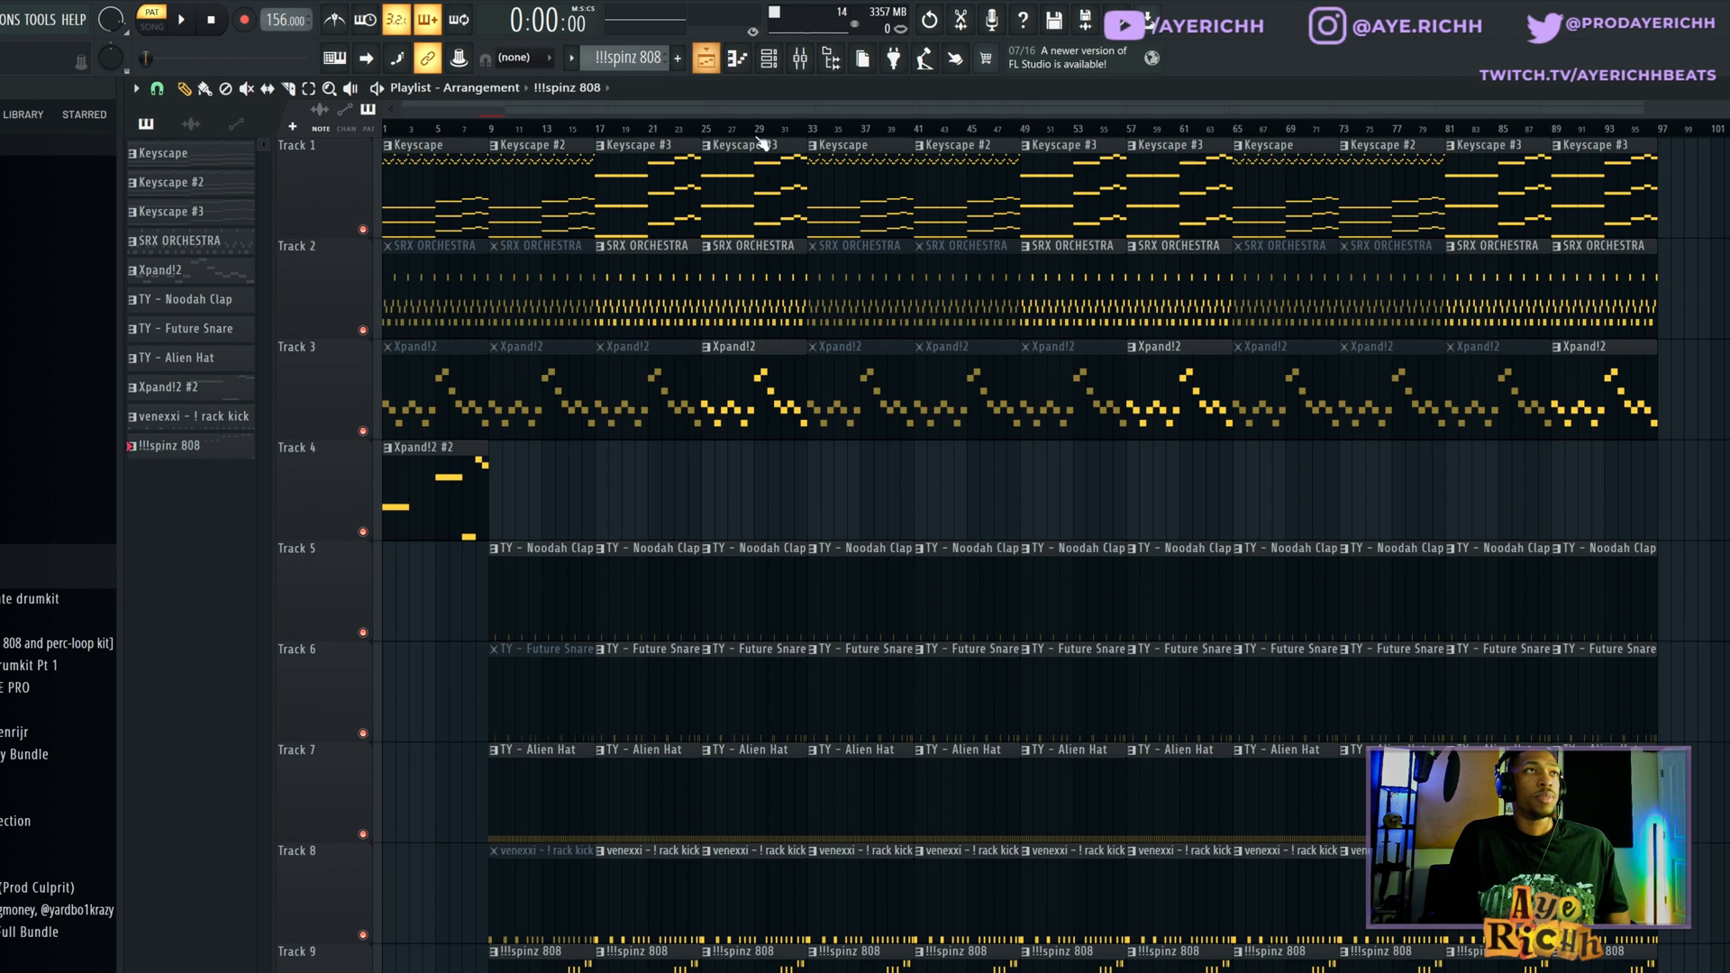
double_click(738, 877)
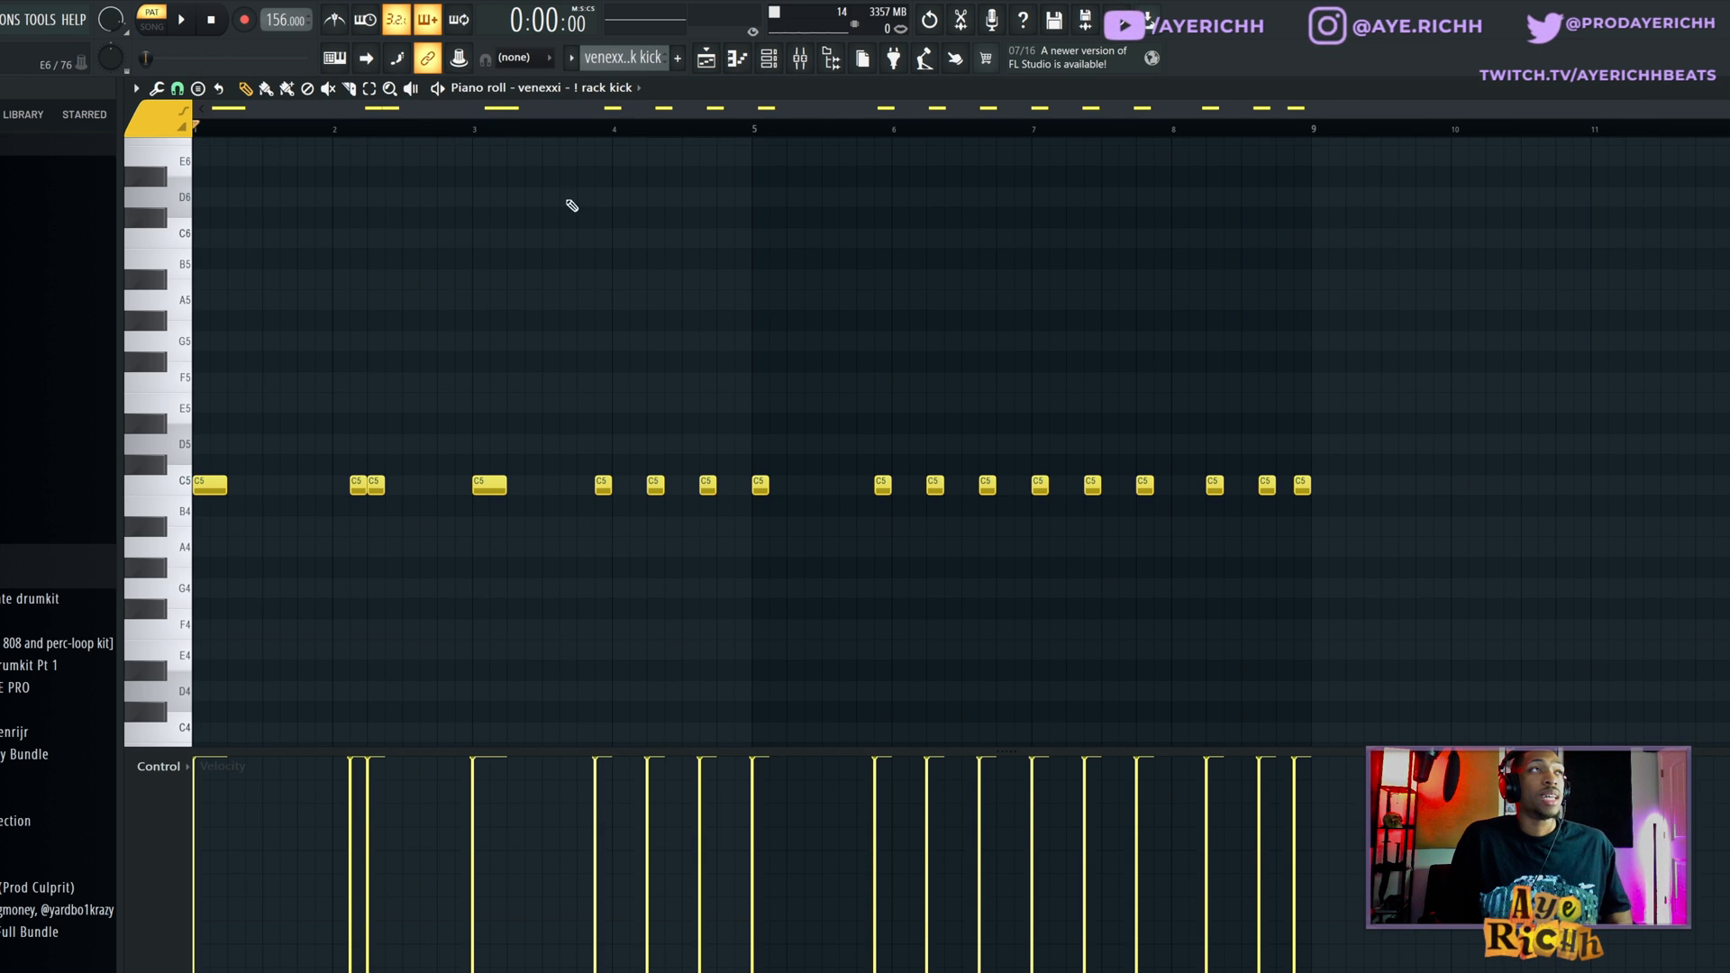
key("space")
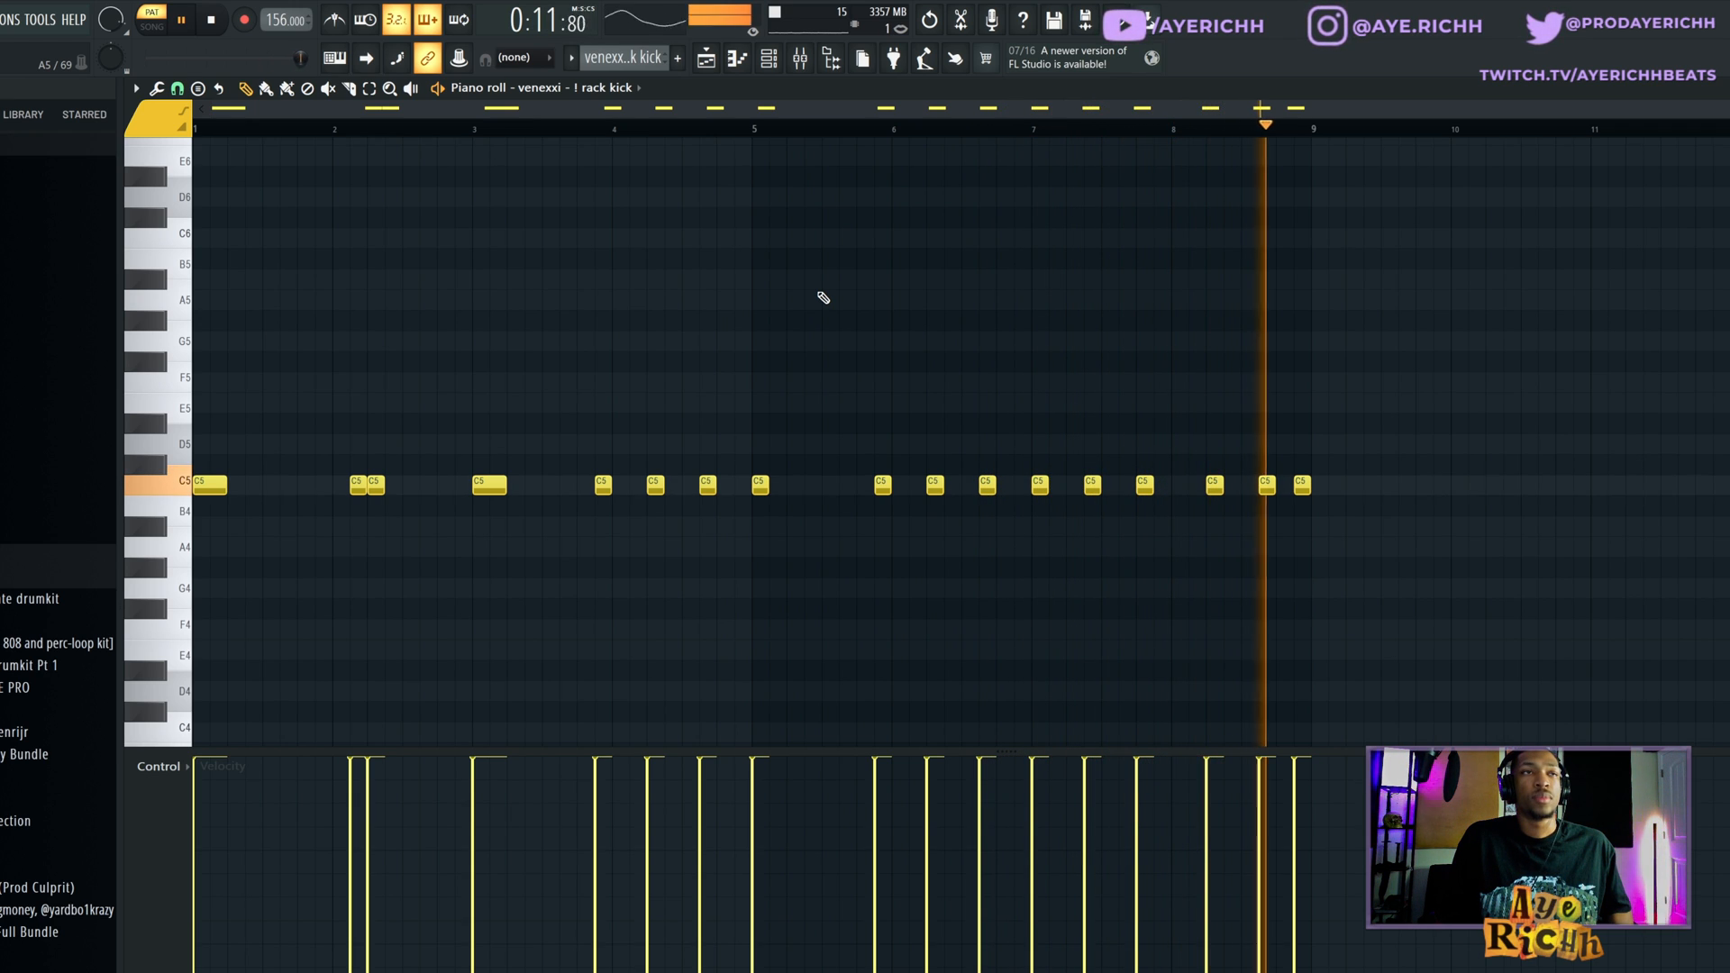
key("space")
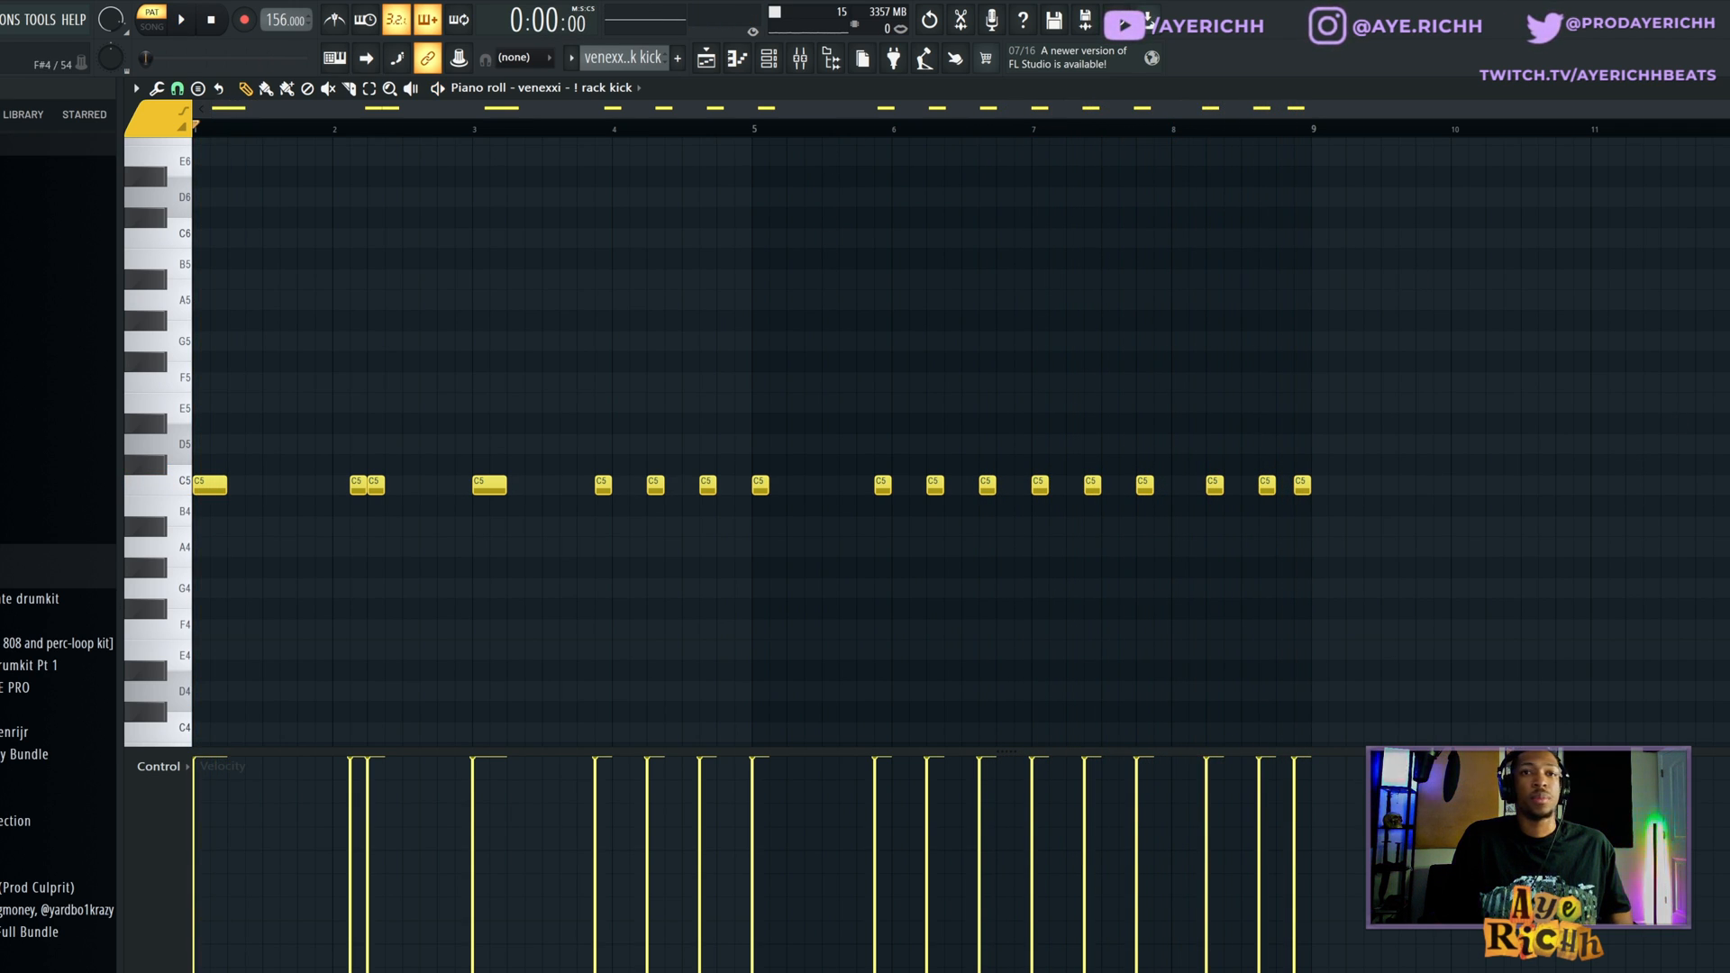
Step: Return to the playlist, switch to song mode and play the full arrangement from the start
key("F5")
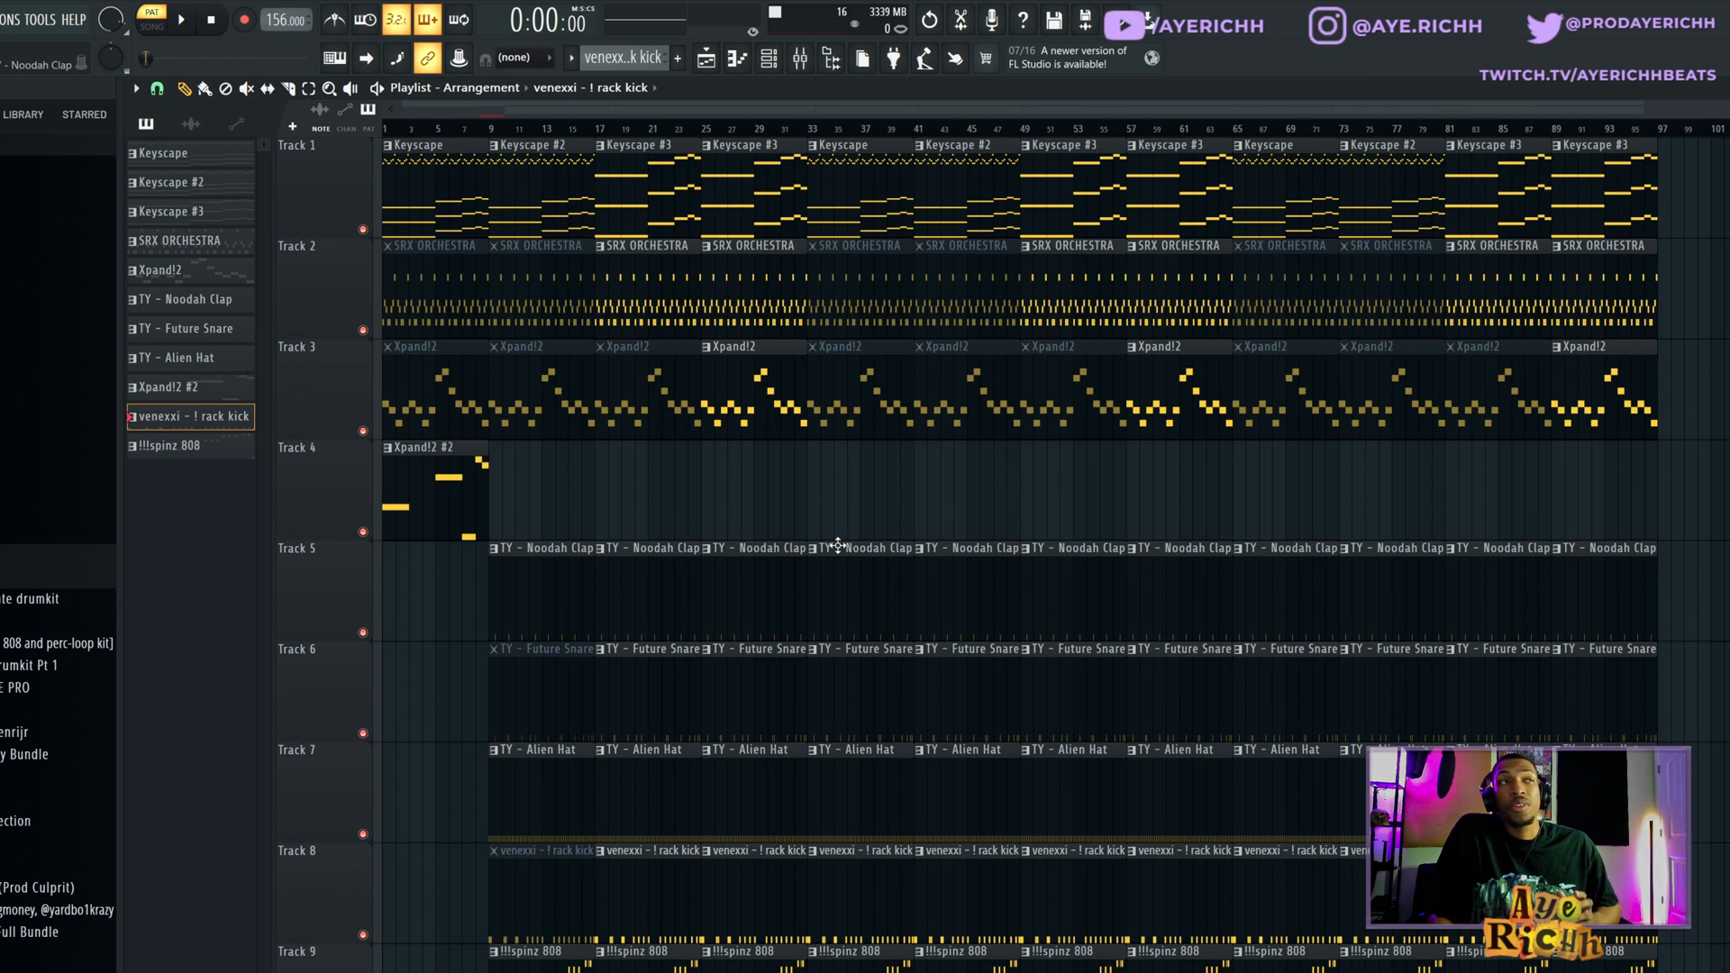
key("l")
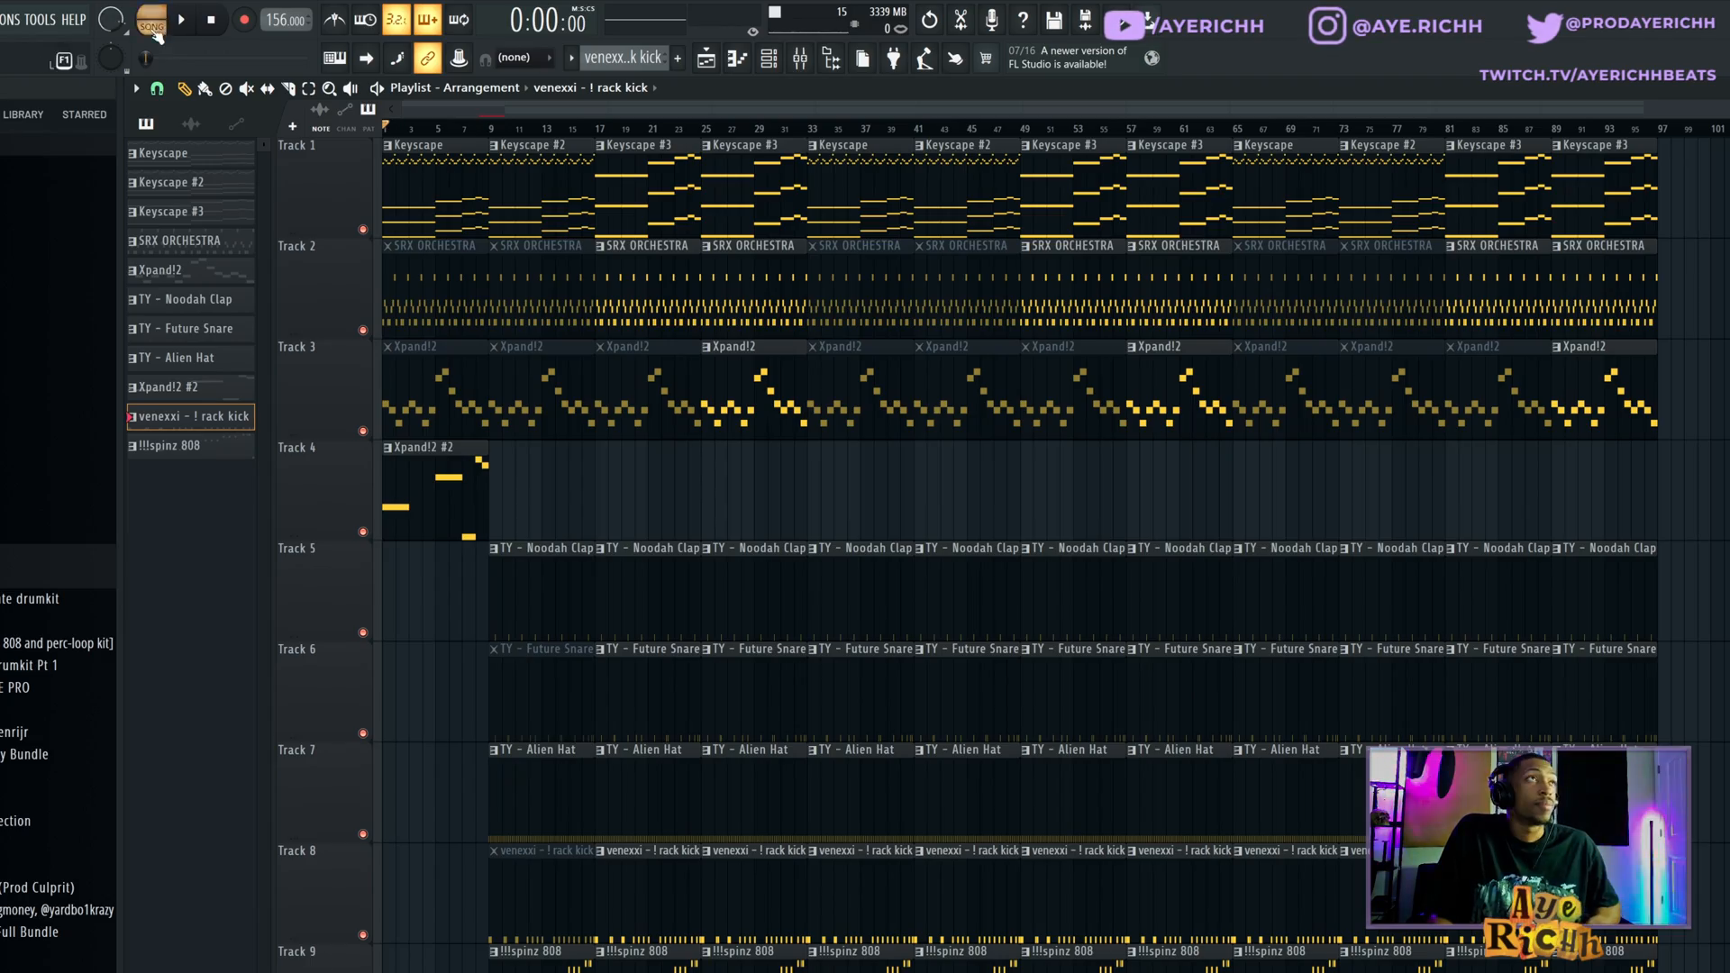
key("space")
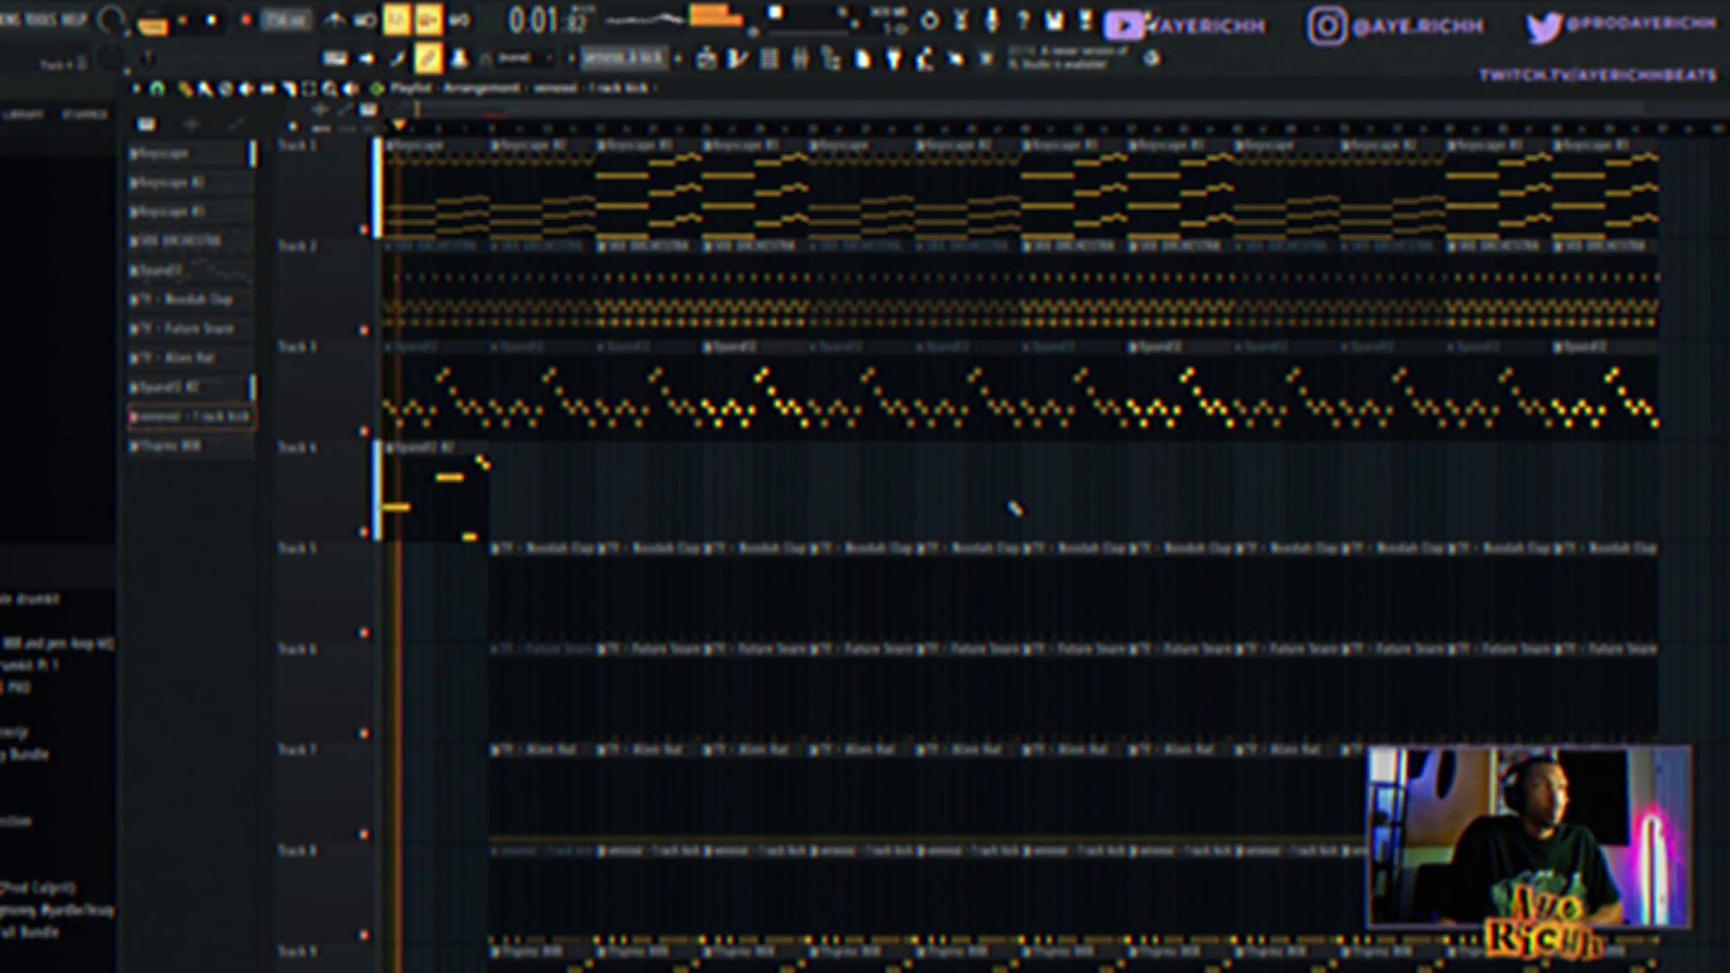